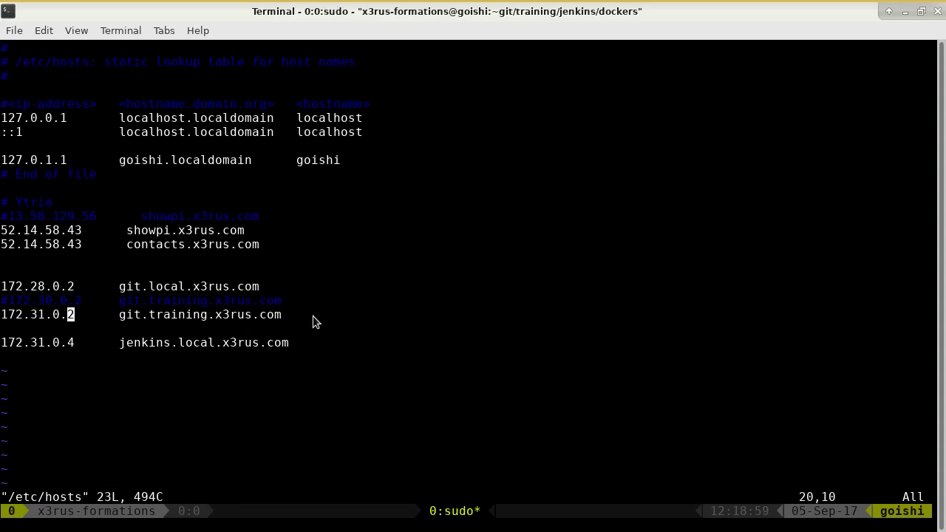
- Close the /etc/hosts file in vim without saving
{"action": "double_click", "coordinate": [227, 314]}
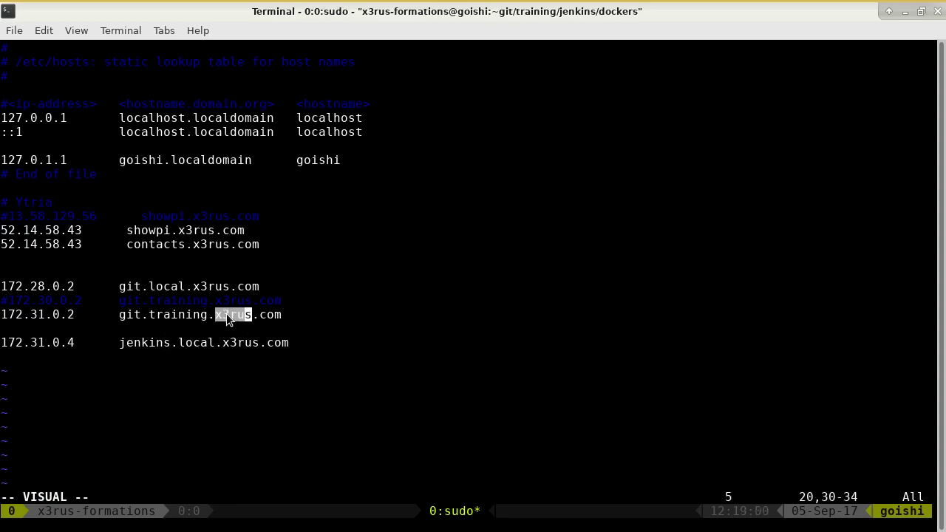
{"action": "key", "text": "Escape"}
{"action": "type", "text": ":q"}
{"action": "key", "text": "Return"}
- Print /etc/hosts and copy the git.training.x3rus.com hostname toward a new Firefox tab
{"action": "type", "text": "cat"}
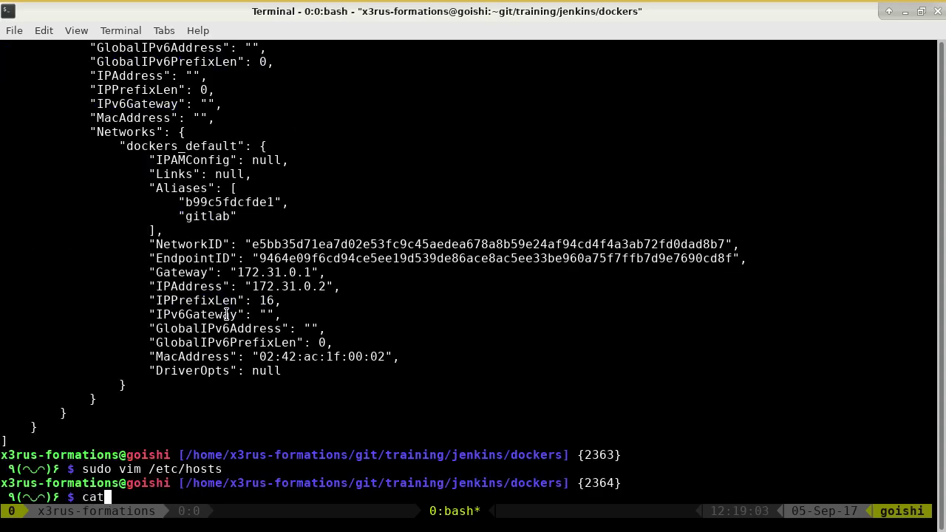
{"action": "key", "text": "alt+period"}
{"action": "key", "text": "Return"}
{"action": "double_click", "coordinate": [189, 427]}
{"action": "key", "text": "ctrl+c"}
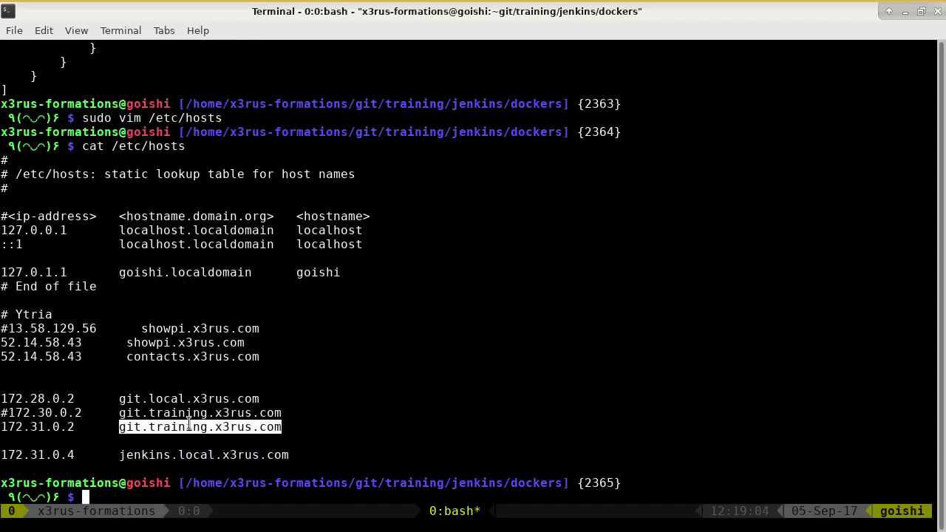
{"action": "key", "text": "alt+Tab"}
{"action": "key", "text": "ctrl+t"}
- Load git.training.x3rus.com and sign in with the user's GitLab credentials, declining to save the login
{"action": "middle_click", "coordinate": [176, 58]}
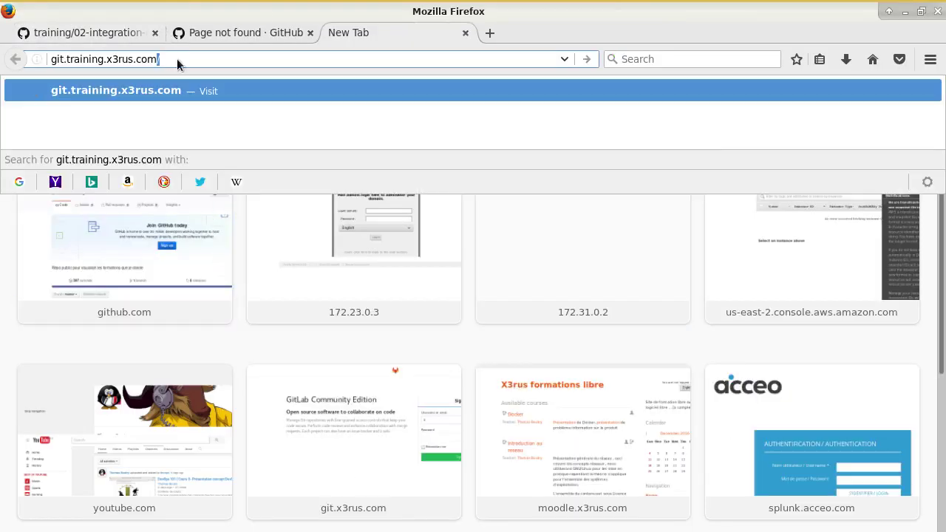
{"action": "key", "text": "Return"}
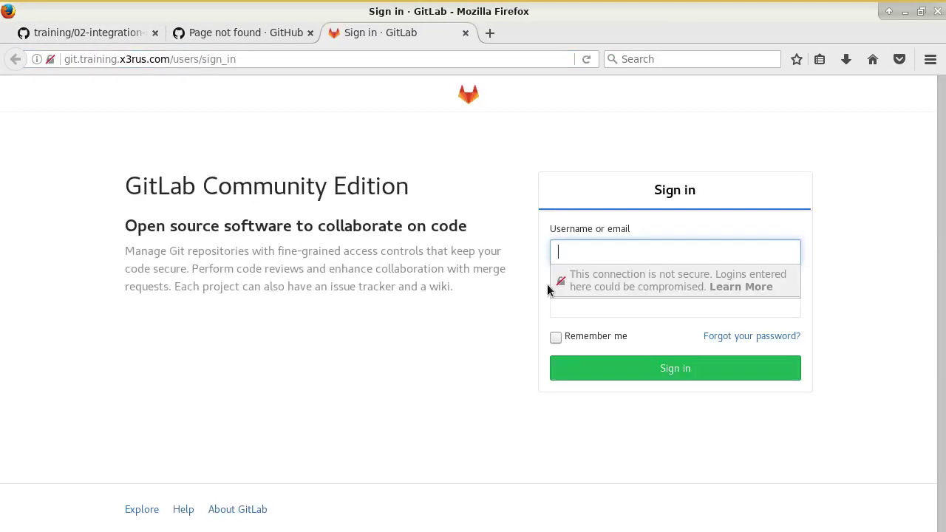
{"action": "type", "text": "thomas"}
{"action": "key", "text": "Tab"}
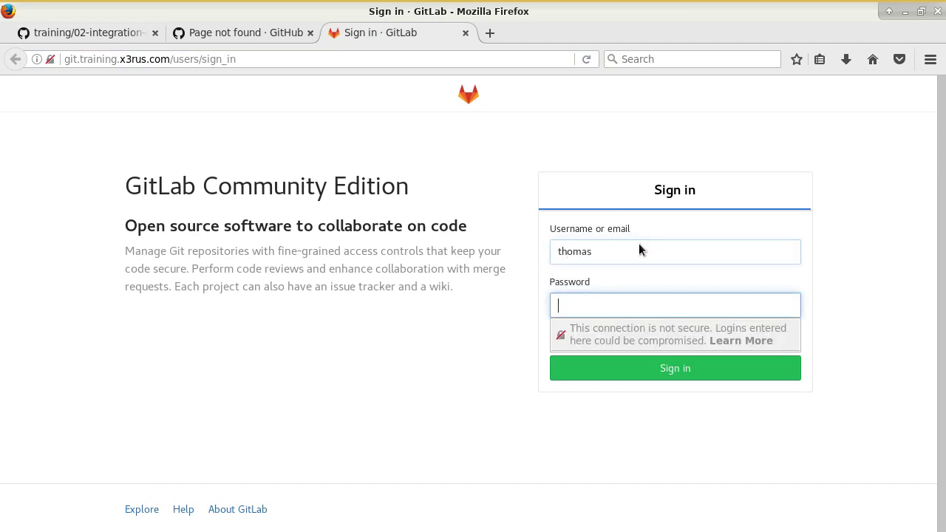
{"action": "type", "text": "•••••••••••"}
{"action": "key", "text": "Return"}
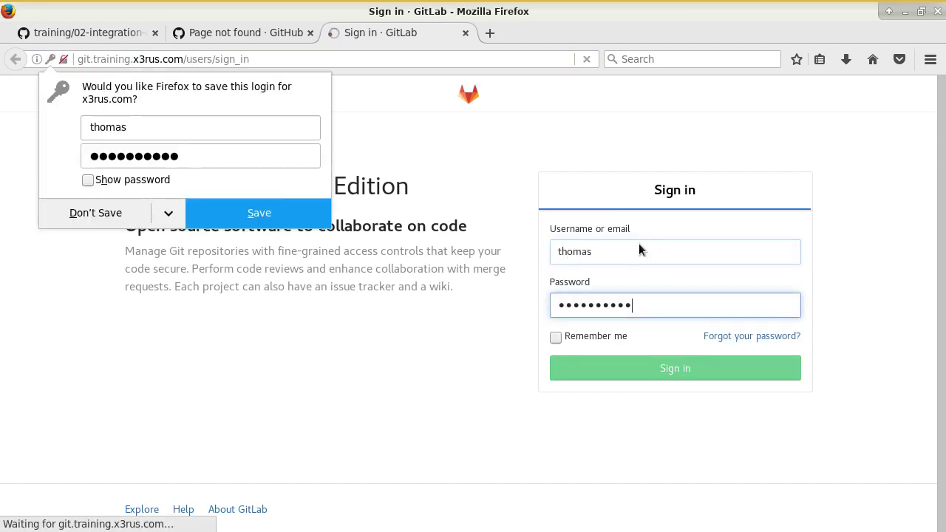
{"action": "left_click", "coordinate": [55, 212]}
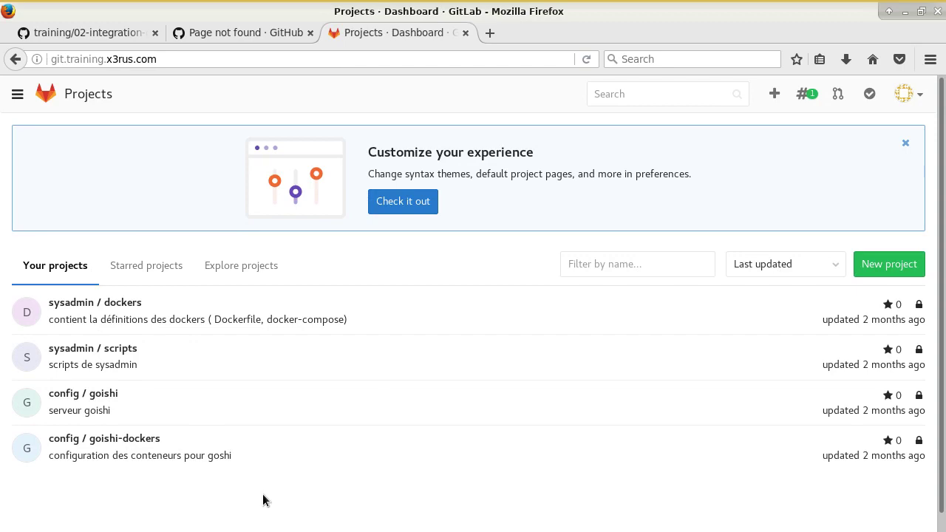
{"action": "key", "text": "ctrl+t"}
{"action": "key", "text": "alt+Tab"}
{"action": "type", "text": "c"}
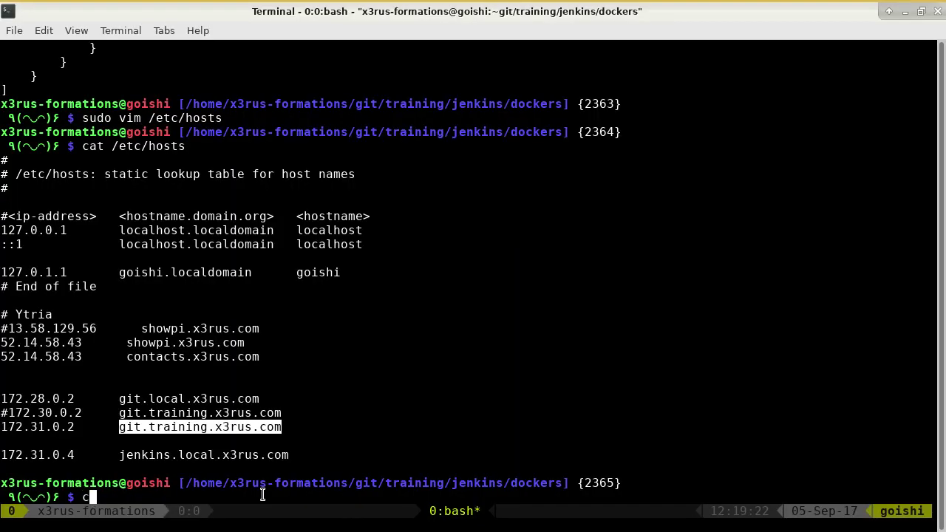
{"action": "double_click", "coordinate": [245, 456]}
{"action": "key", "text": "alt+Tab"}
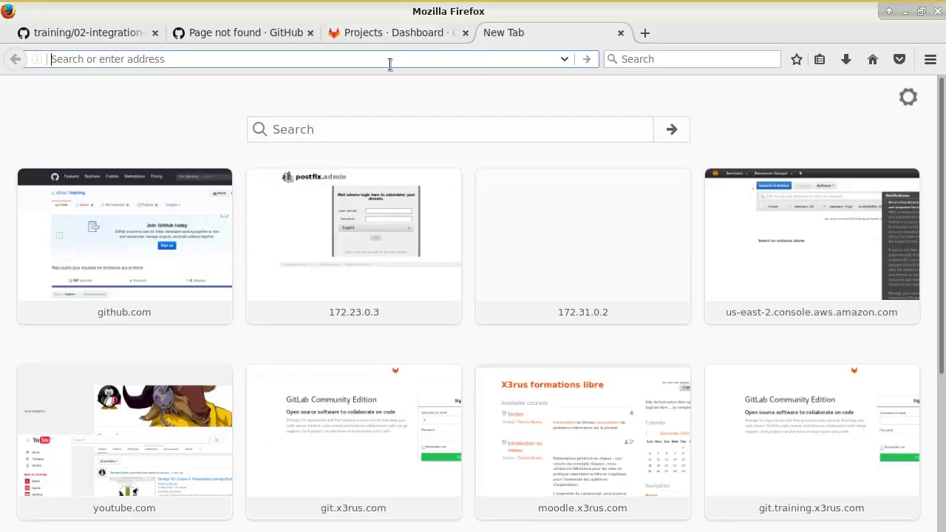
{"action": "middle_click", "coordinate": [389, 64]}
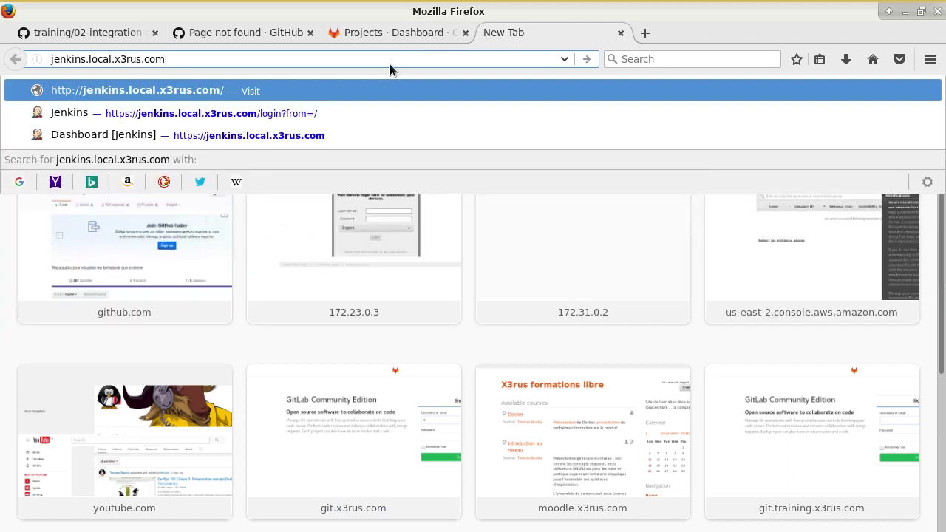
{"action": "key", "text": "Home"}
{"action": "type", "text": "https://"}
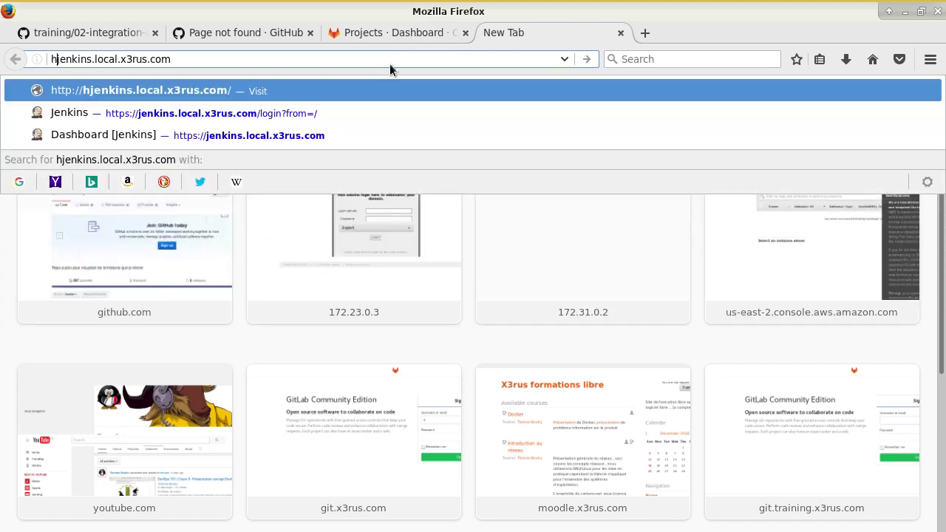
{"action": "key", "text": "Return"}
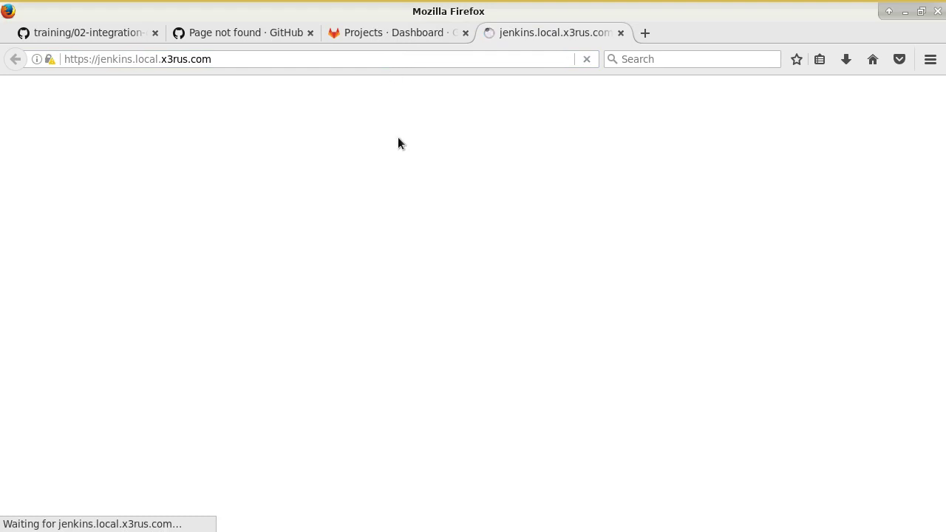
- Log in to Jenkins as admin without saving the password in Firefox
{"action": "type", "text": "admin"}
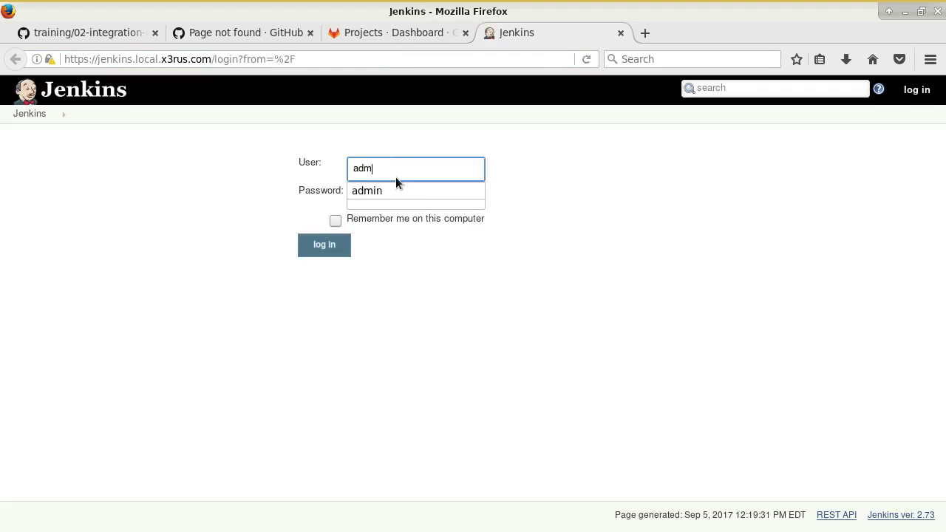
{"action": "key", "text": "Tab"}
{"action": "type", "text": "*******"}
{"action": "key", "text": "Return"}
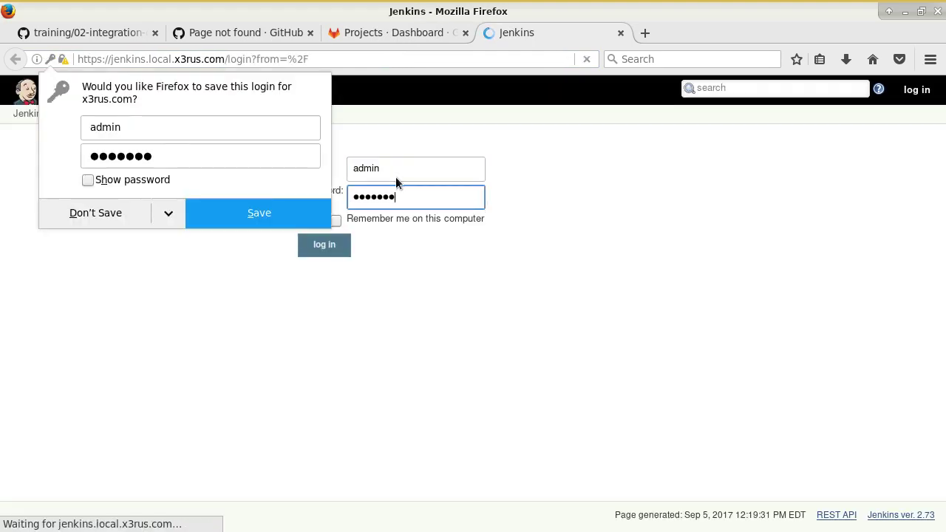
{"action": "left_click", "coordinate": [96, 212]}
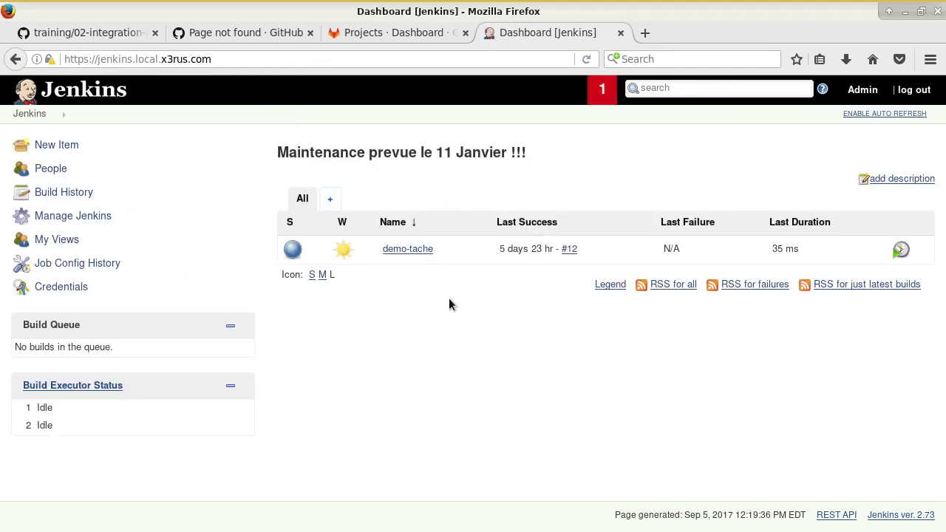
- Open demo-tache's configuration and review its Execute shell script under Build
{"action": "left_click", "coordinate": [405, 251]}
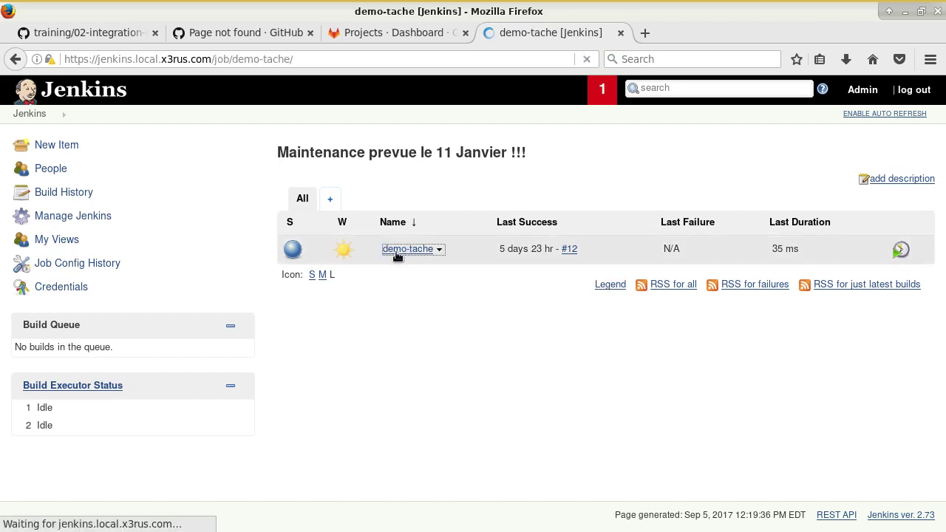
{"action": "left_click", "coordinate": [65, 292]}
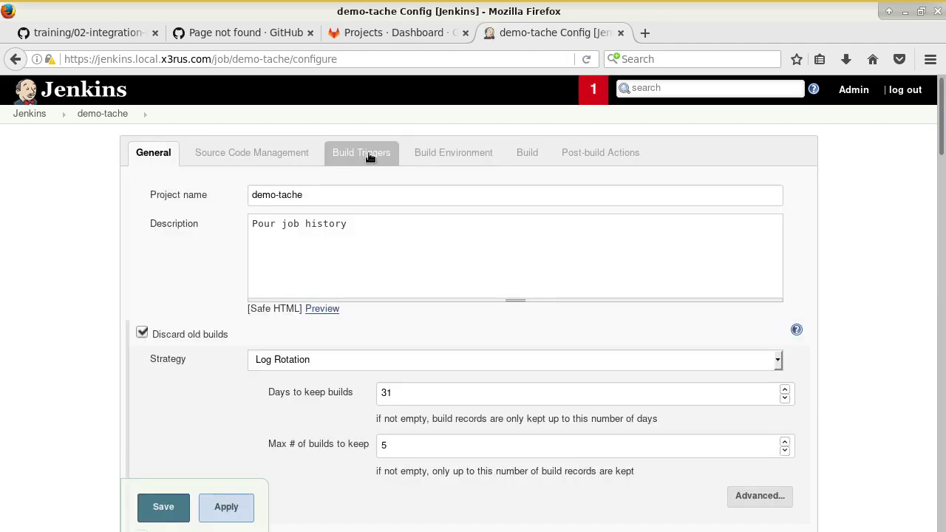
{"action": "left_click", "coordinate": [512, 152]}
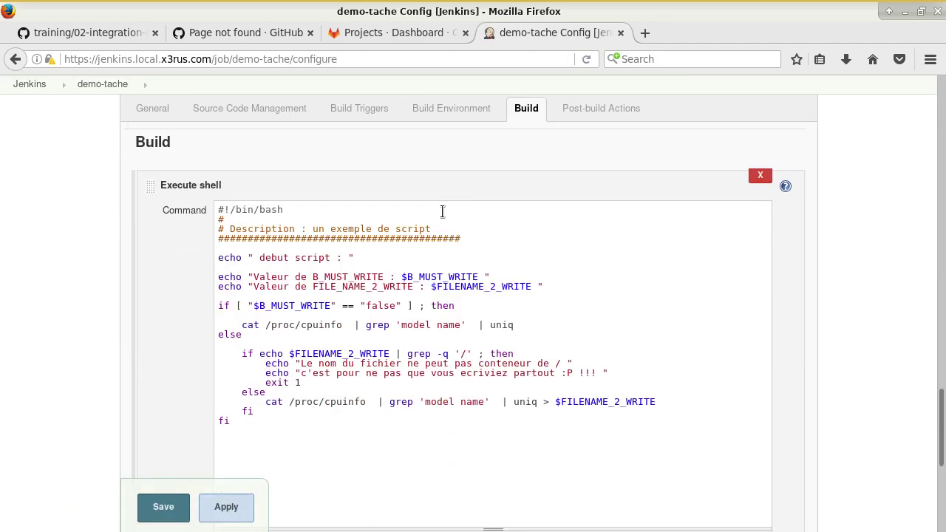
{"action": "left_click_drag", "start_coordinate": [323, 213], "coordinate": [398, 442]}
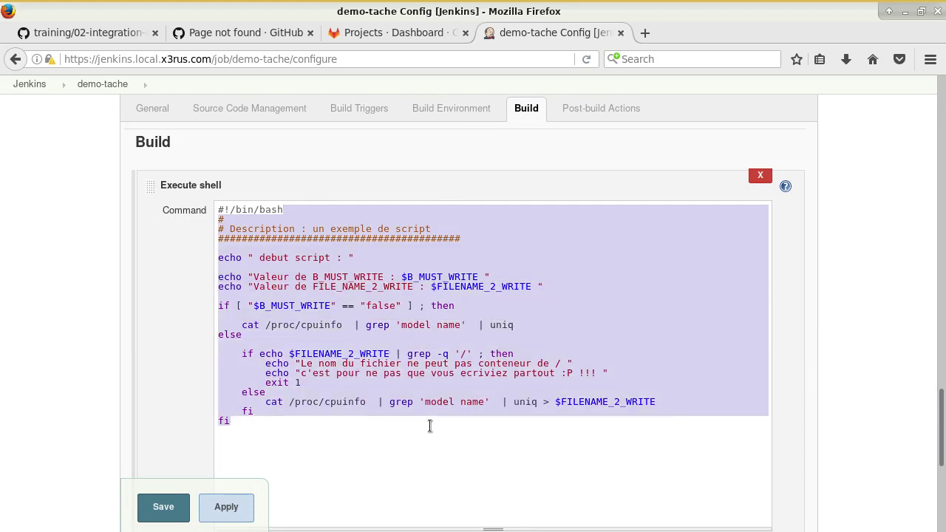
{"action": "left_click", "coordinate": [430, 422]}
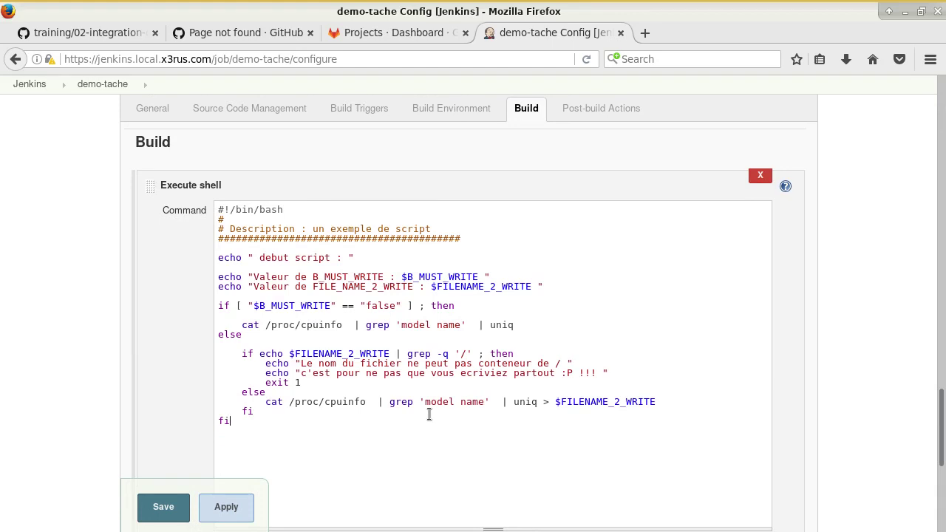
- Close the Page not found tab and read the guide's git and gitlab plugin requirements
{"action": "middle_click", "coordinate": [254, 31]}
{"action": "left_click", "coordinate": [89, 32]}
{"action": "scroll", "coordinate": [359, 237], "scroll_direction": "down", "scroll_amount": 5}
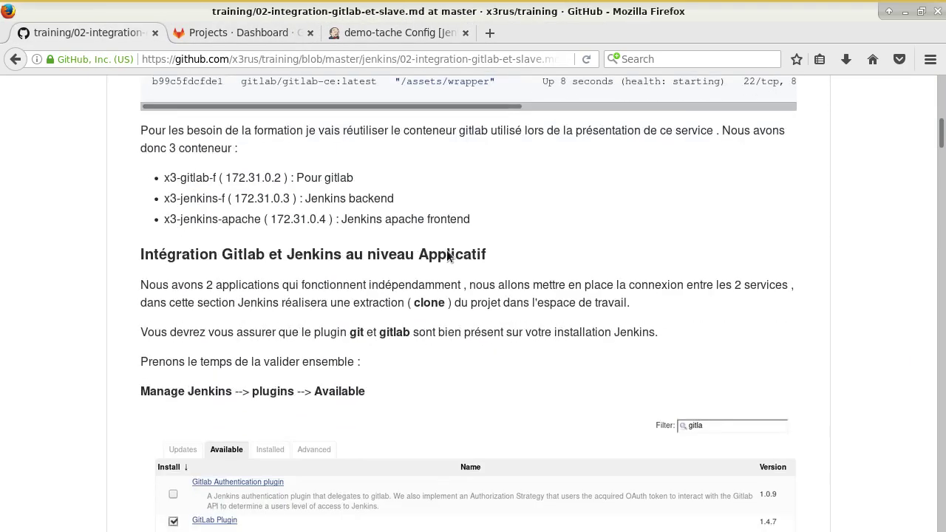
{"action": "scroll", "coordinate": [447, 255], "scroll_direction": "down", "scroll_amount": 3}
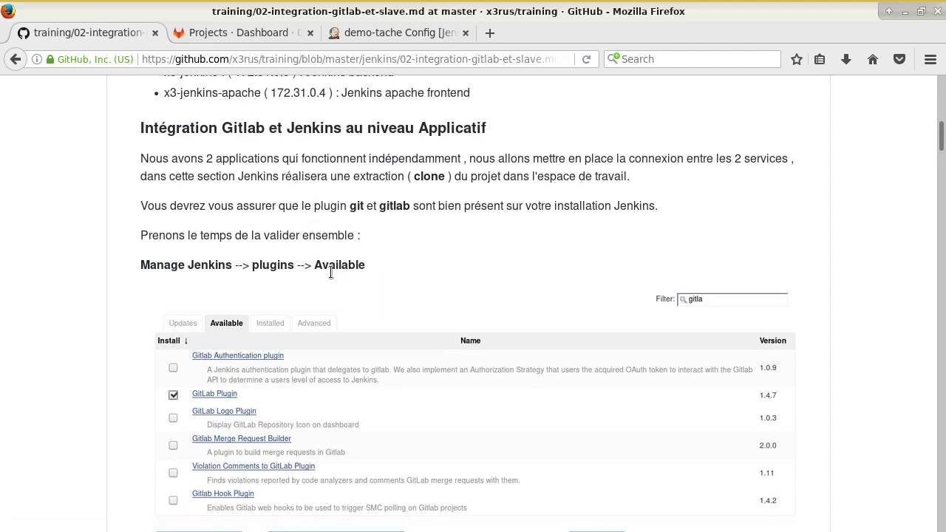
{"action": "double_click", "coordinate": [356, 206]}
{"action": "left_click", "coordinate": [389, 210]}
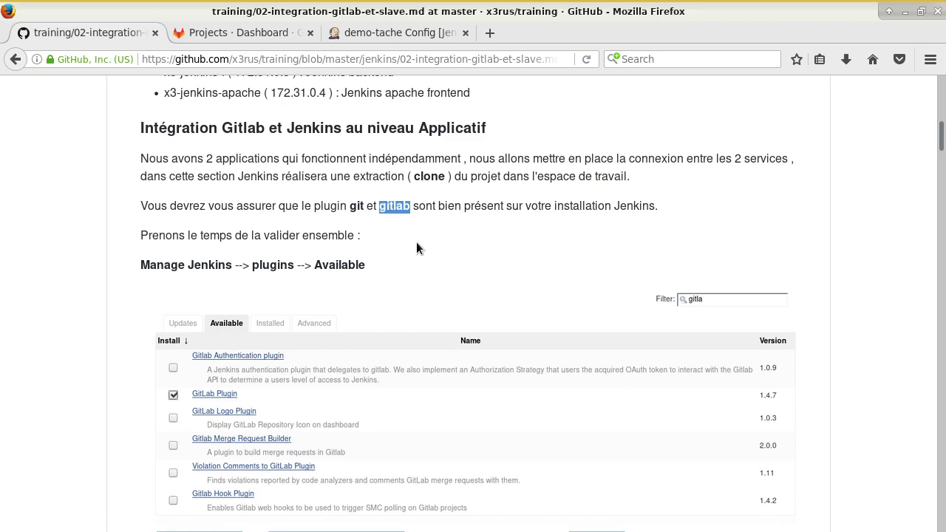
{"action": "scroll", "coordinate": [417, 244], "scroll_direction": "down", "scroll_amount": 5}
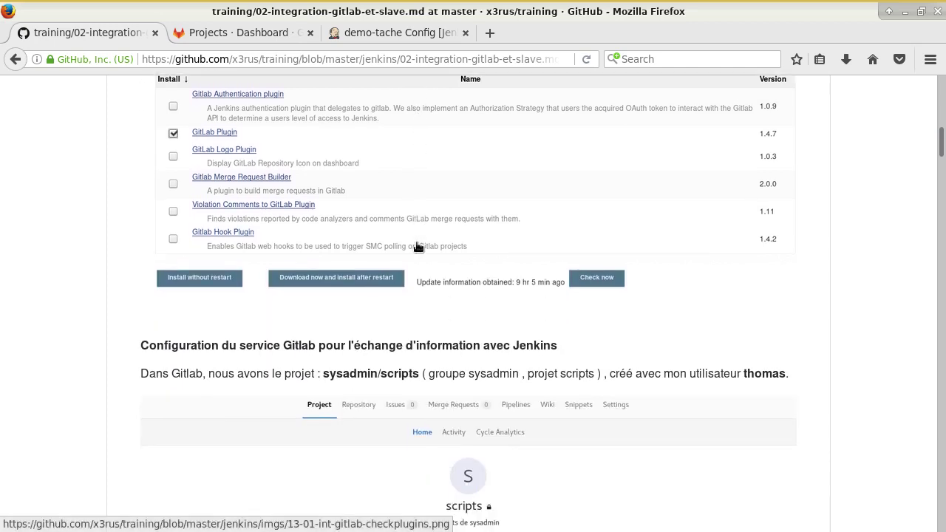
{"action": "scroll", "coordinate": [416, 248], "scroll_direction": "up", "scroll_amount": 2}
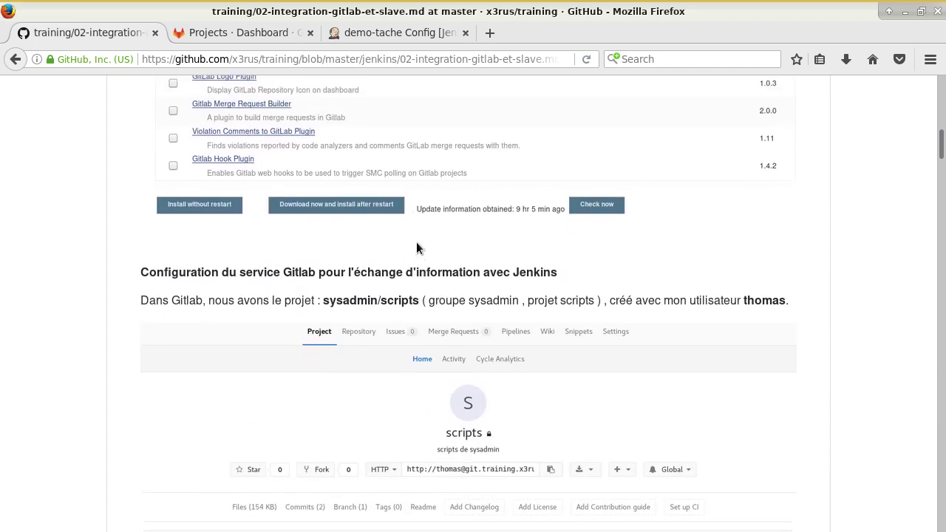
- Check the GitLab tab, then leave demo-tache's configuration for the Jenkins dashboard
{"action": "left_click", "coordinate": [285, 34]}
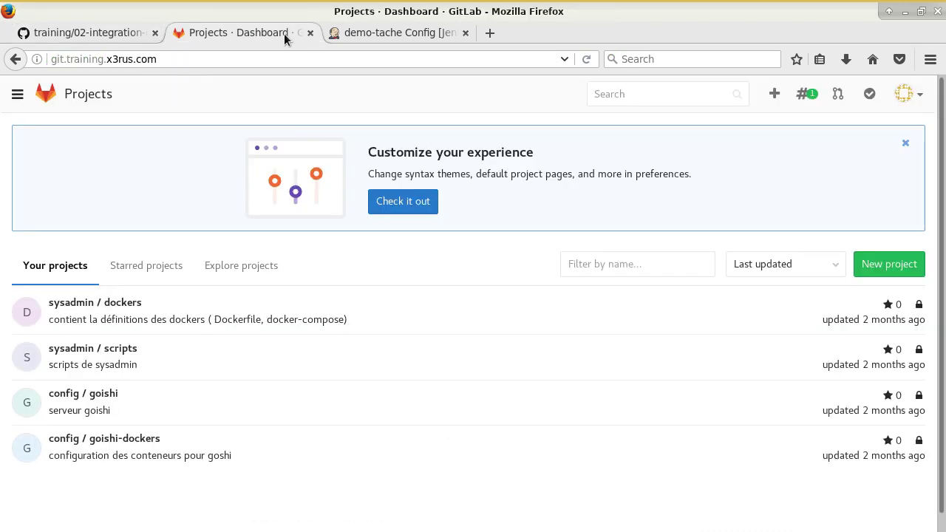
{"action": "left_click", "coordinate": [391, 34]}
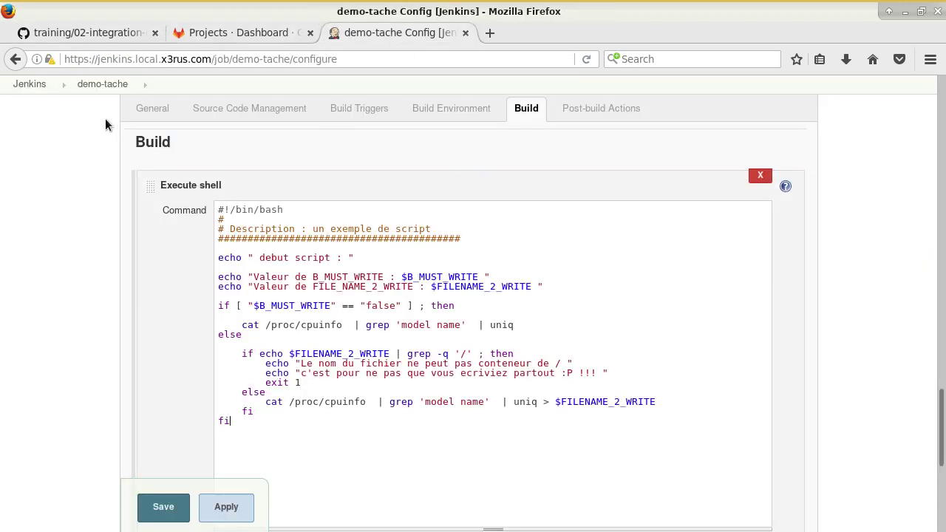
{"action": "left_click", "coordinate": [36, 82]}
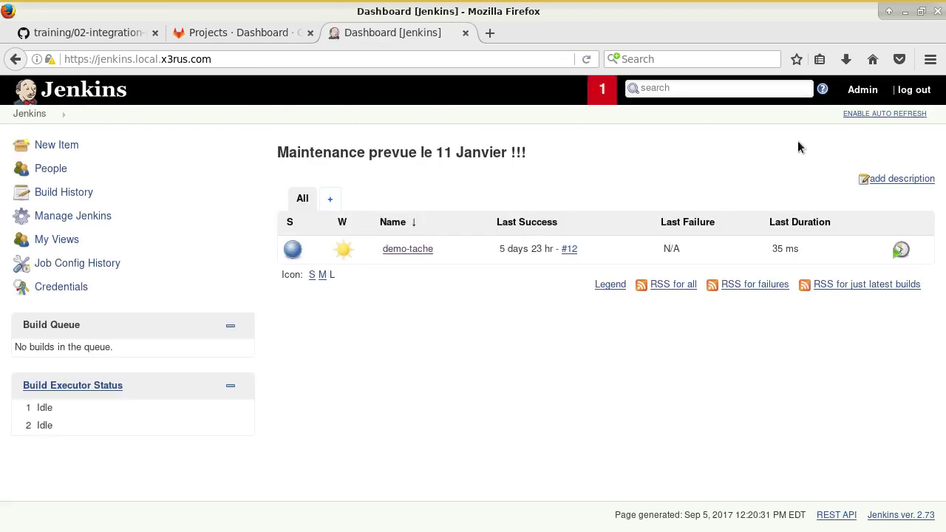
- In Plugin Manager, filter Available plugins by 'gitlab' and tick GitLab Plugin 1.4.8
{"action": "left_click", "coordinate": [70, 215]}
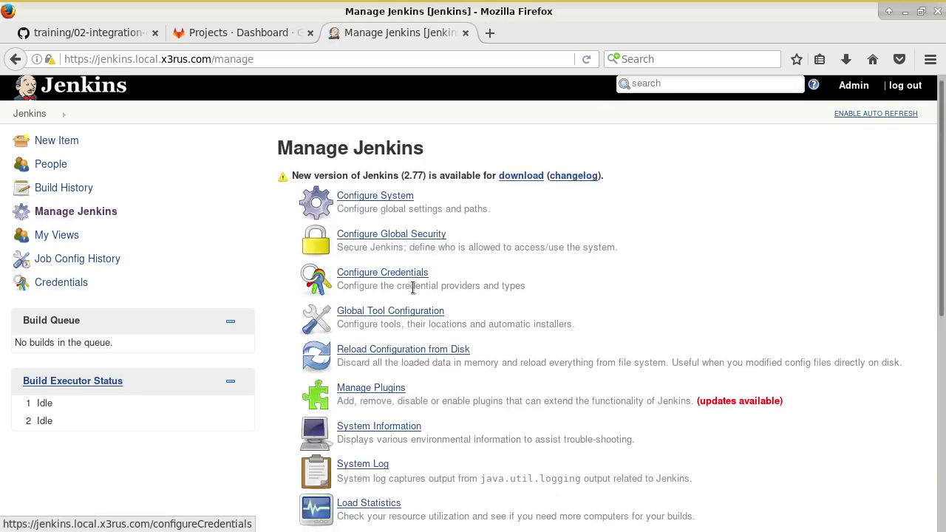
{"action": "scroll", "coordinate": [414, 290], "scroll_direction": "down", "scroll_amount": 4}
{"action": "scroll", "coordinate": [413, 286], "scroll_direction": "up", "scroll_amount": 2}
{"action": "left_click", "coordinate": [381, 223]}
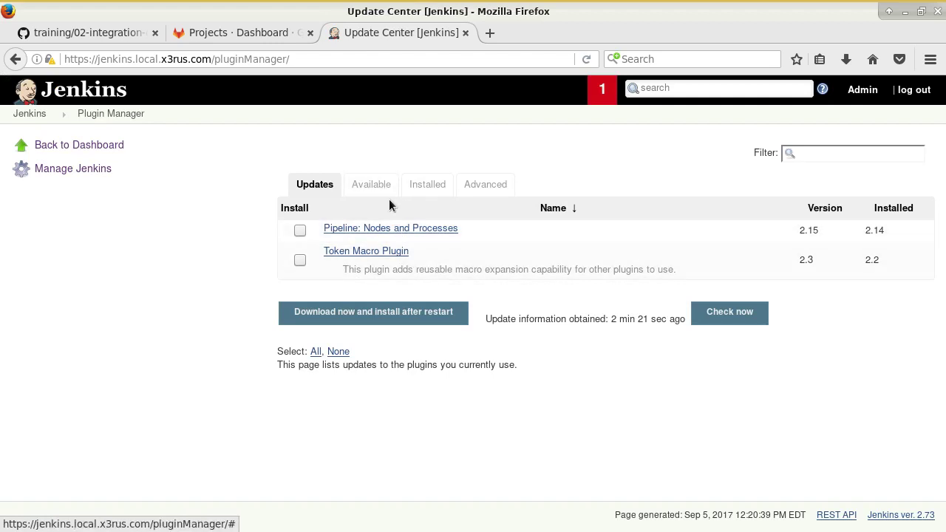
{"action": "left_click", "coordinate": [363, 185]}
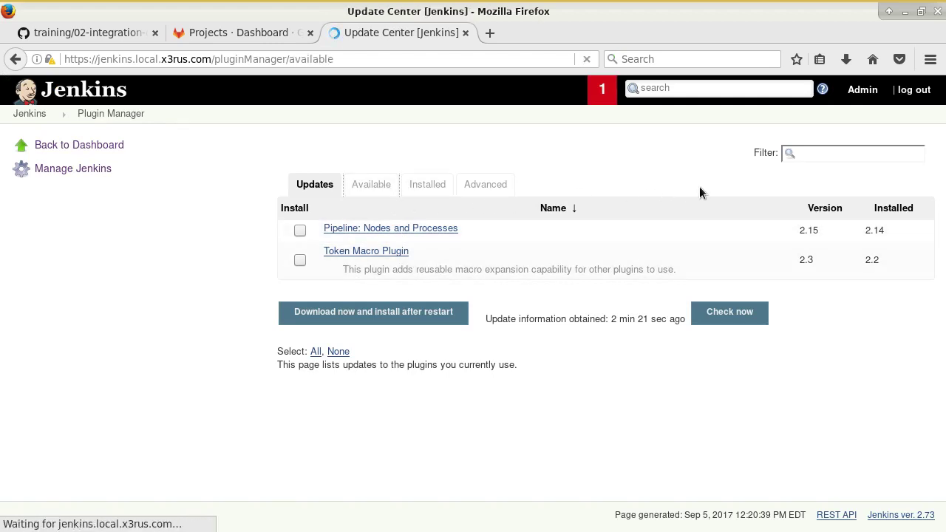
{"action": "left_click", "coordinate": [805, 156]}
{"action": "type", "text": "gitlab"}
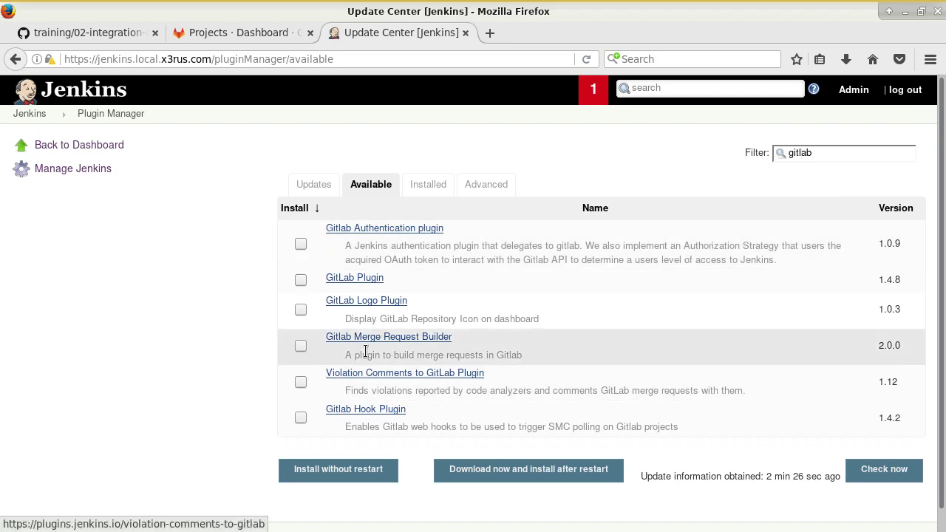
{"action": "left_click", "coordinate": [301, 280]}
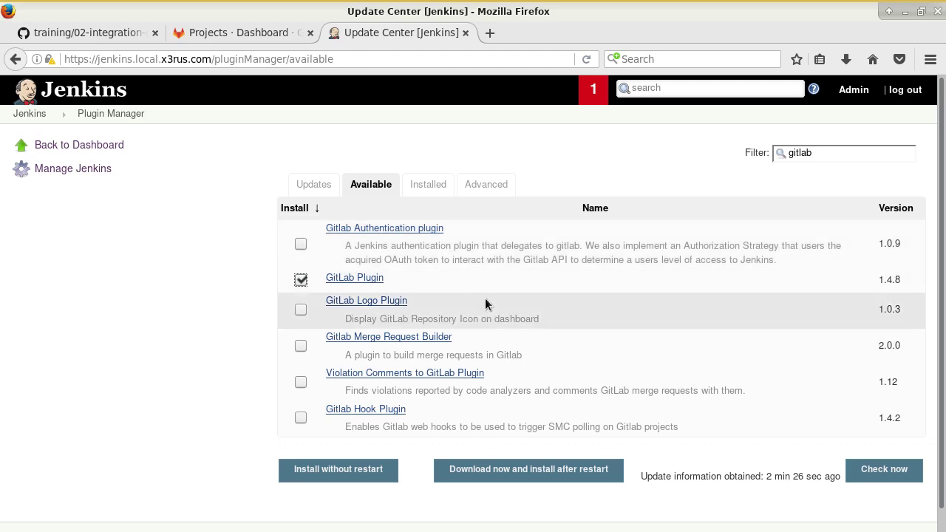
- Install GitLab Plugin without restart, with Jenkins set to restart once installation completes
{"action": "left_click", "coordinate": [370, 473]}
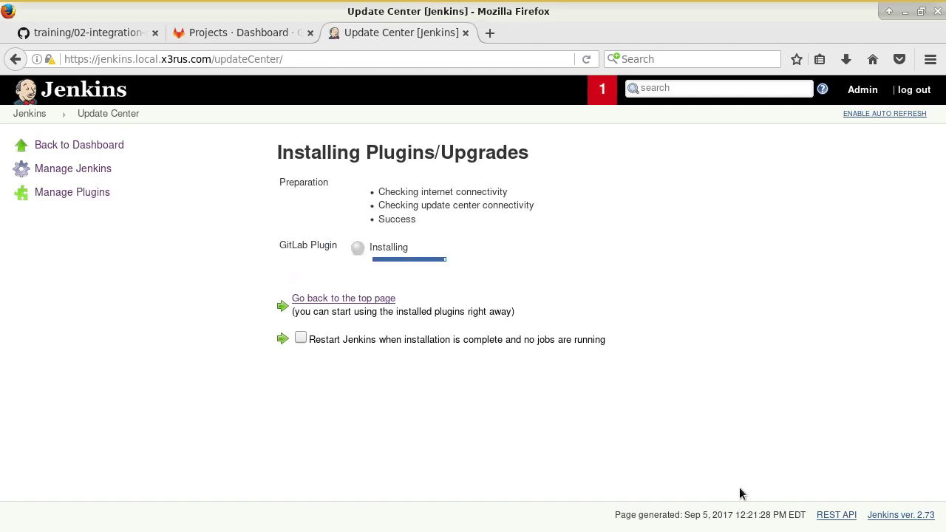
{"action": "left_click", "coordinate": [300, 338]}
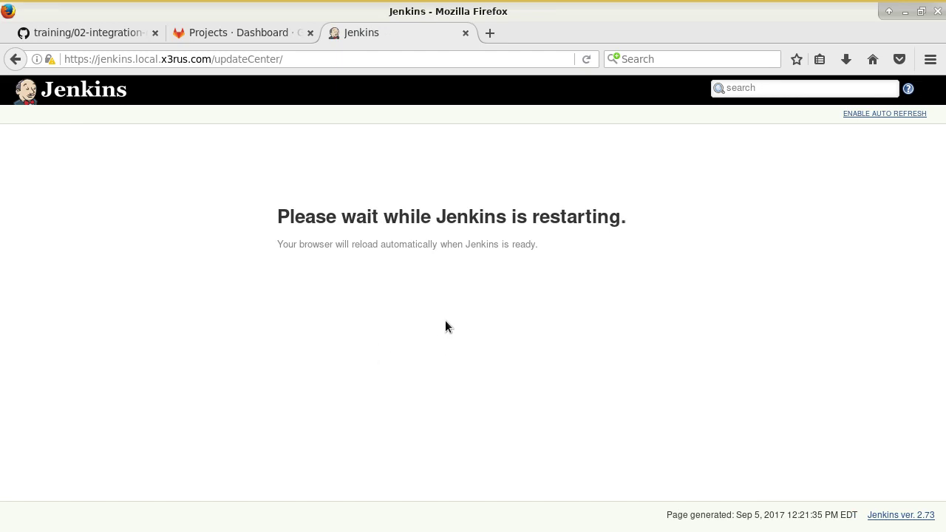
{"action": "left_click", "coordinate": [82, 33]}
- Find the sysadmin/scripts example in the guide's GitLab section, then view the GitLab projects
{"action": "scroll", "coordinate": [458, 391], "scroll_direction": "down", "scroll_amount": 2}
{"action": "scroll", "coordinate": [458, 392], "scroll_direction": "down", "scroll_amount": 3}
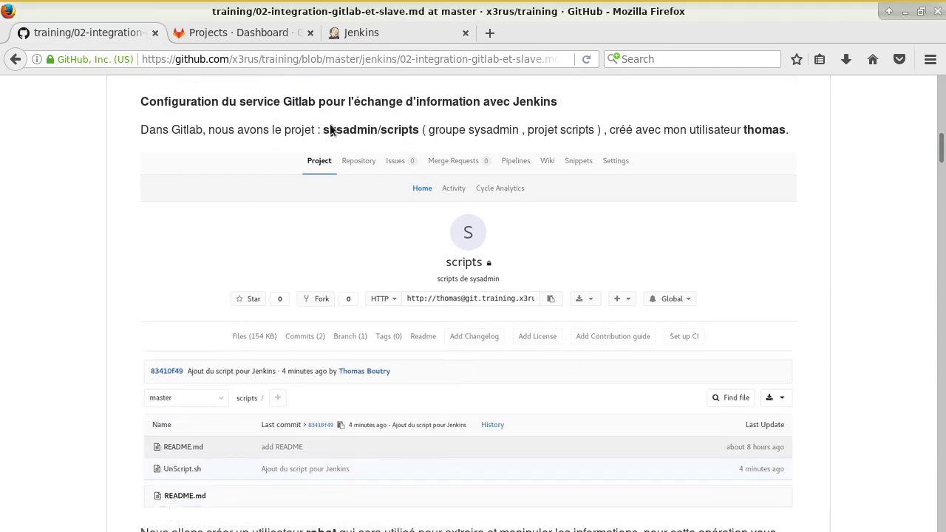
{"action": "left_click_drag", "start_coordinate": [343, 129], "coordinate": [402, 129]}
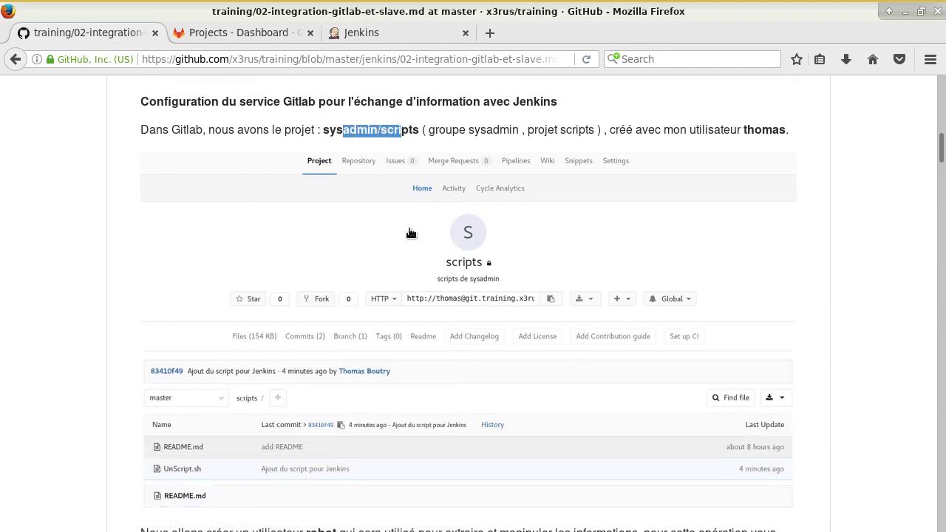
{"action": "scroll", "coordinate": [470, 253], "scroll_direction": "down", "scroll_amount": 1}
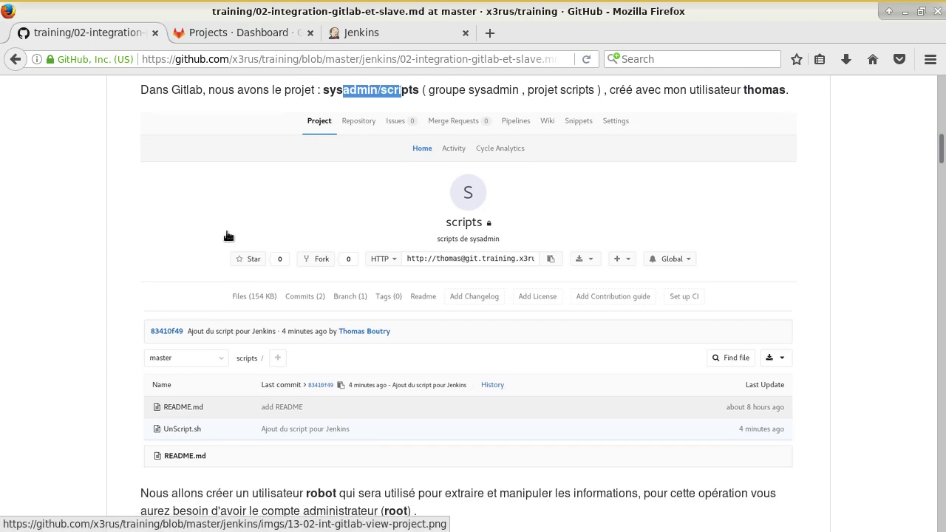
{"action": "left_click", "coordinate": [272, 37]}
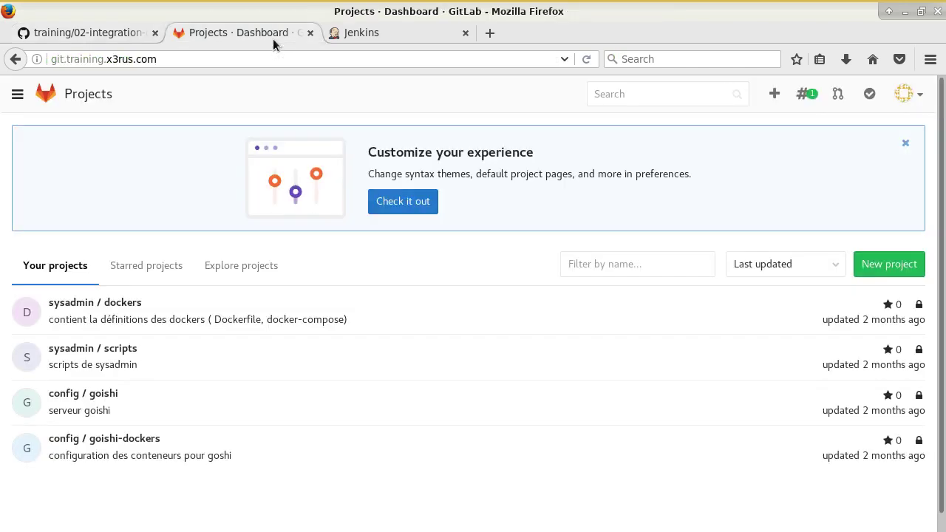
- Open UnScript.sh in sysadmin/scripts and read its B_MUST_WRITE and FILE_NAME_2_WRITE checks
{"action": "left_click", "coordinate": [105, 348]}
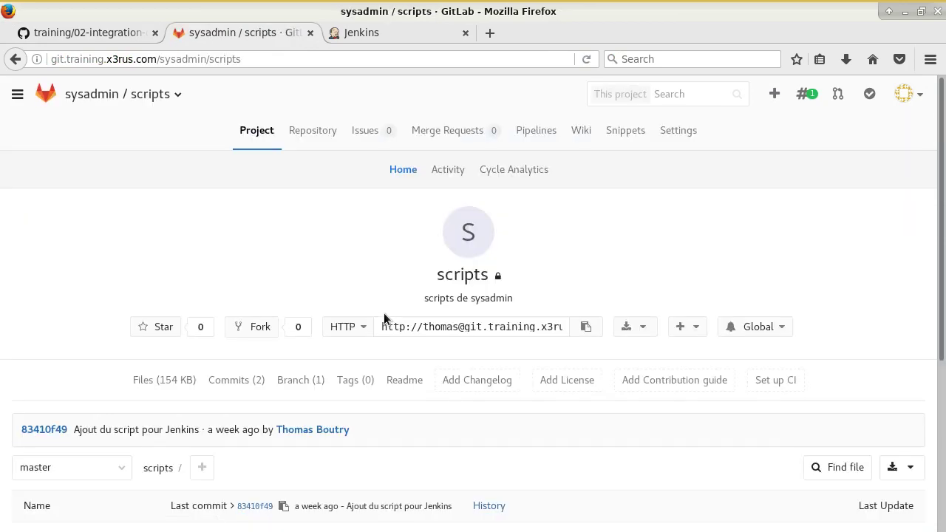
{"action": "scroll", "coordinate": [382, 317], "scroll_direction": "down", "scroll_amount": 3}
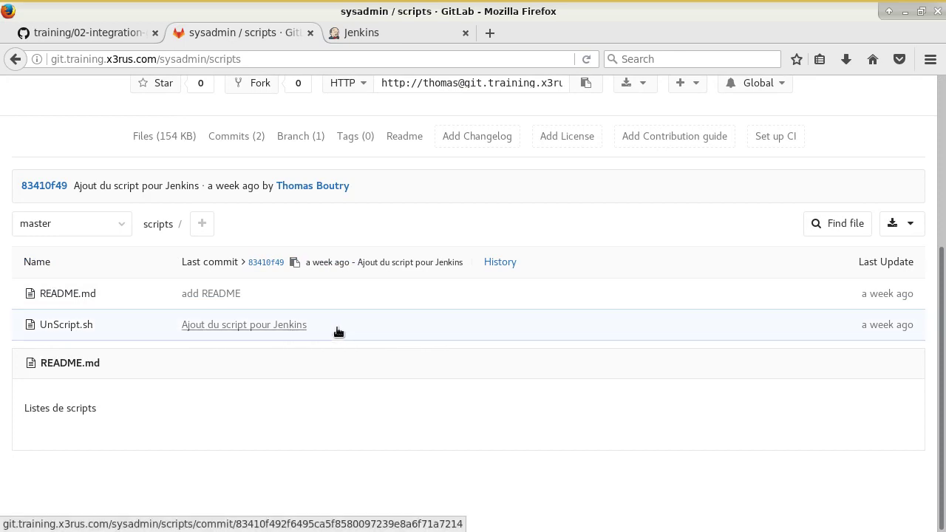
{"action": "left_click", "coordinate": [65, 327]}
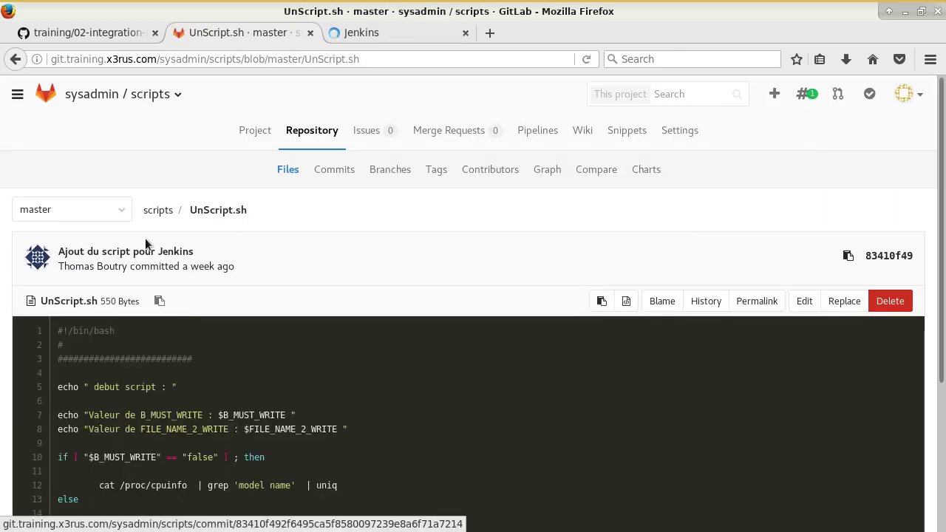
{"action": "scroll", "coordinate": [305, 232], "scroll_direction": "down", "scroll_amount": 1}
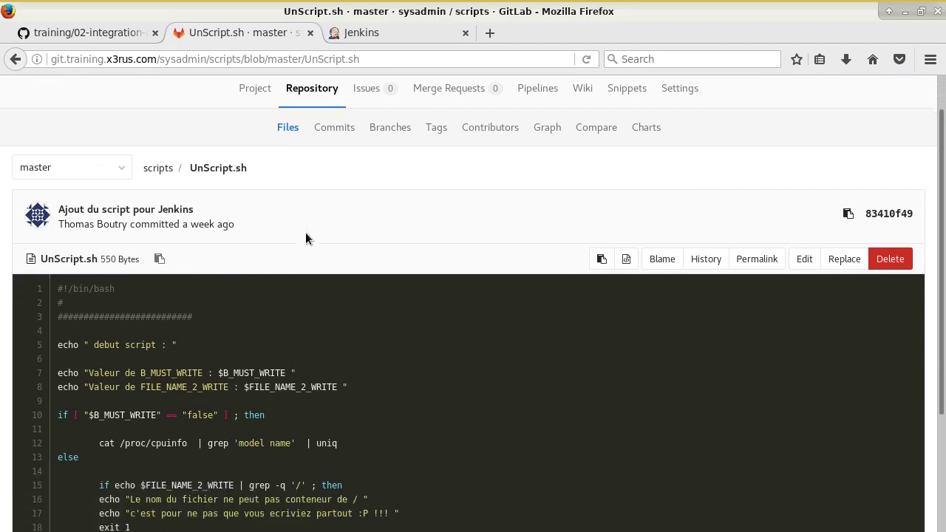
{"action": "scroll", "coordinate": [305, 232], "scroll_direction": "down", "scroll_amount": 3}
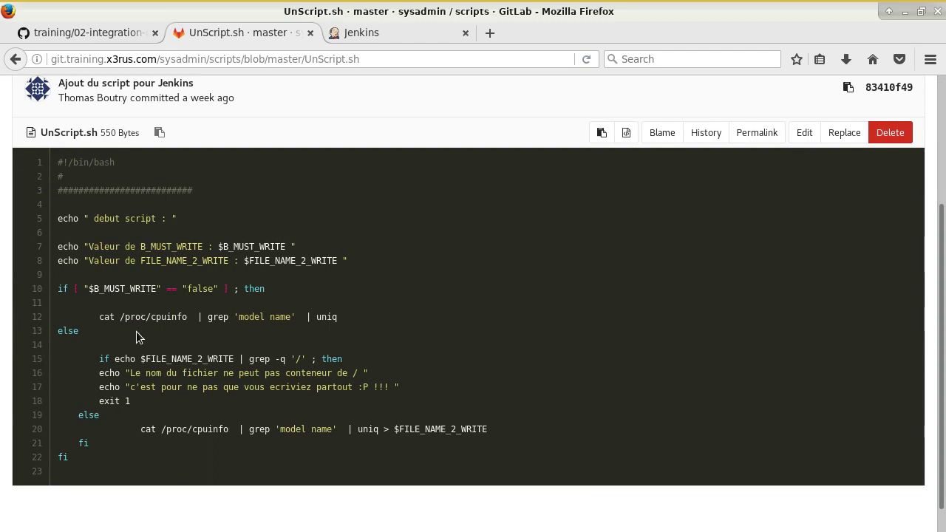
- Log back in to Jenkins as admin, declining to save the login
{"action": "left_click", "coordinate": [366, 31]}
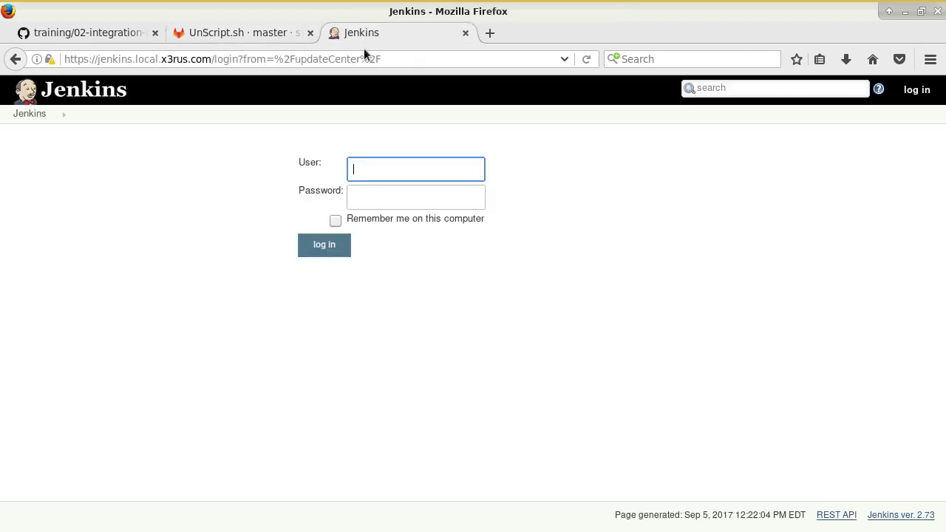
{"action": "type", "text": "admin"}
{"action": "key", "text": "Tab"}
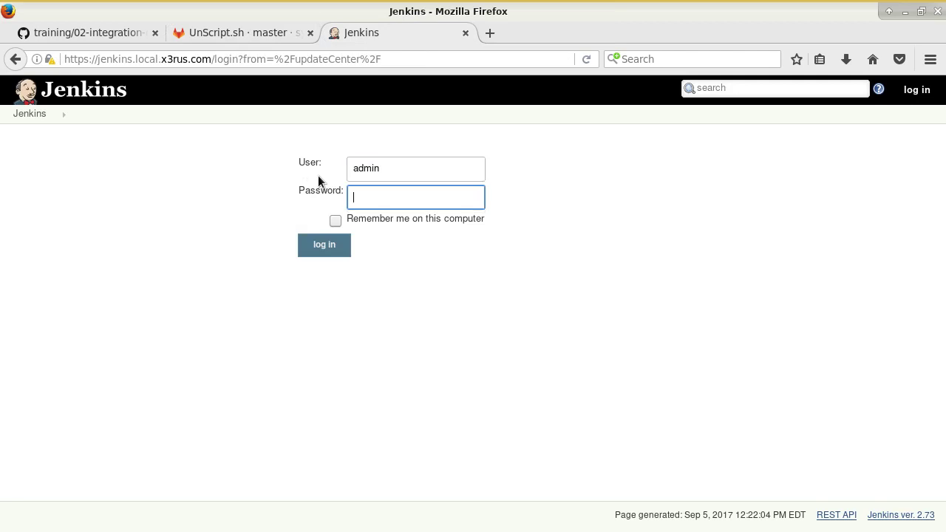
{"action": "type", "text": "jenkins"}
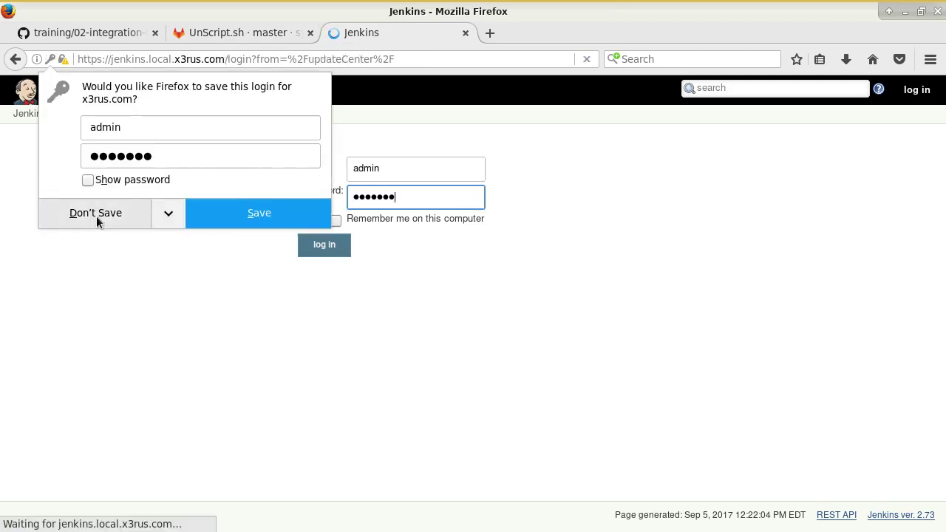
{"action": "left_click", "coordinate": [96, 213]}
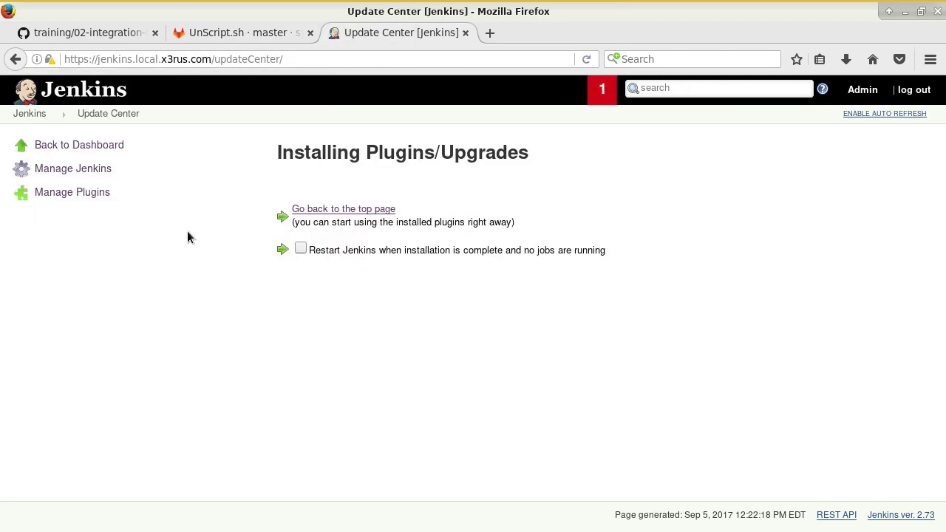
- Open demo-tache's Build shell command and compare it with UnScript.sh in GitLab
{"action": "left_click", "coordinate": [29, 113]}
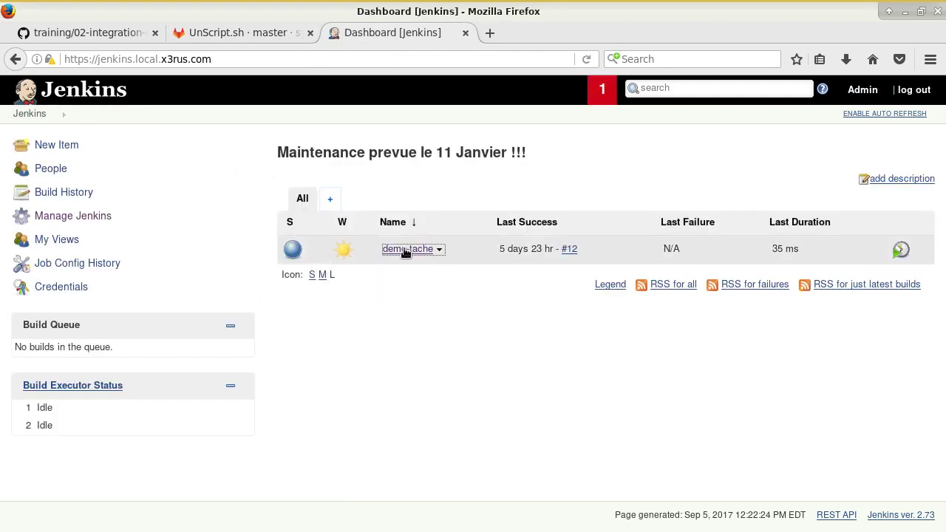
{"action": "left_click", "coordinate": [407, 250]}
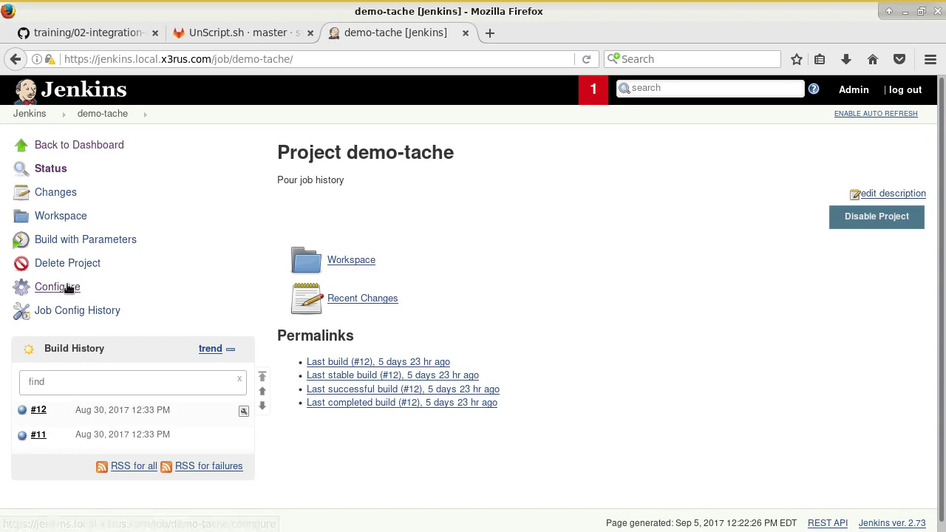
{"action": "left_click", "coordinate": [65, 288]}
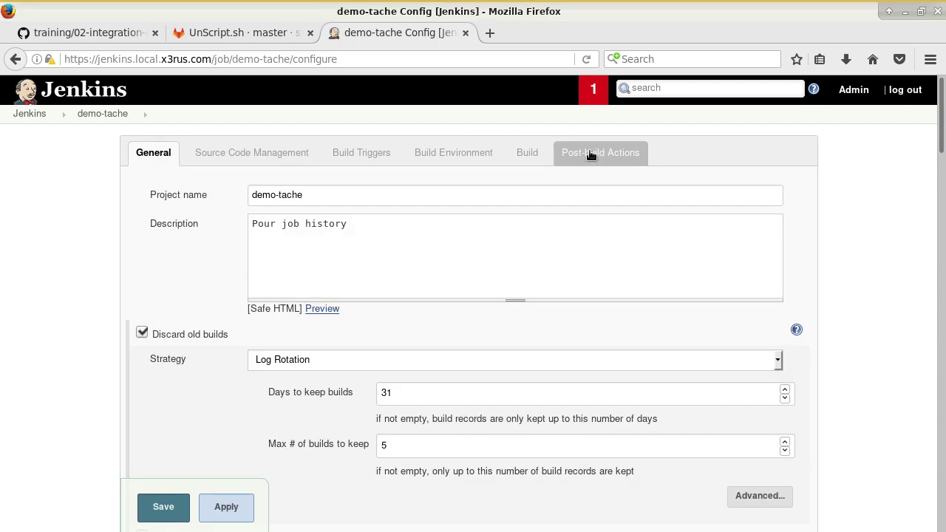
{"action": "left_click", "coordinate": [591, 152]}
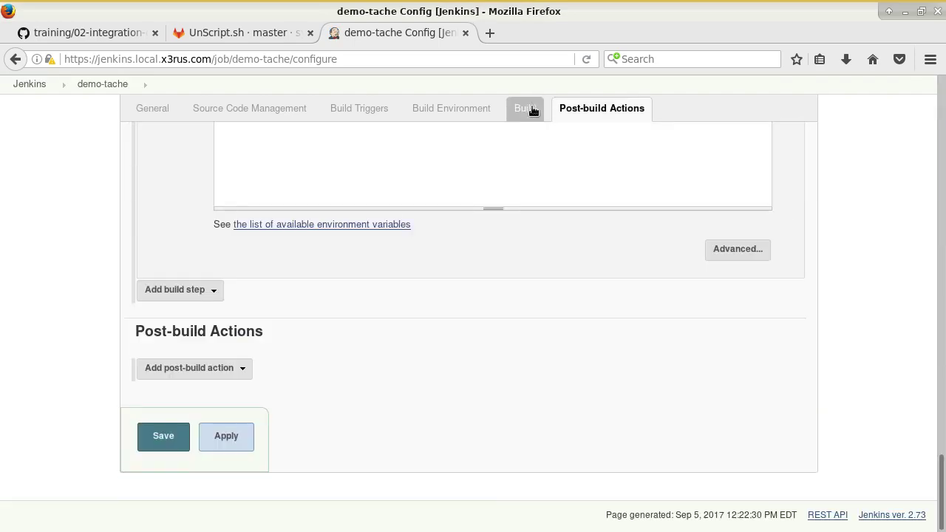
{"action": "left_click", "coordinate": [532, 108]}
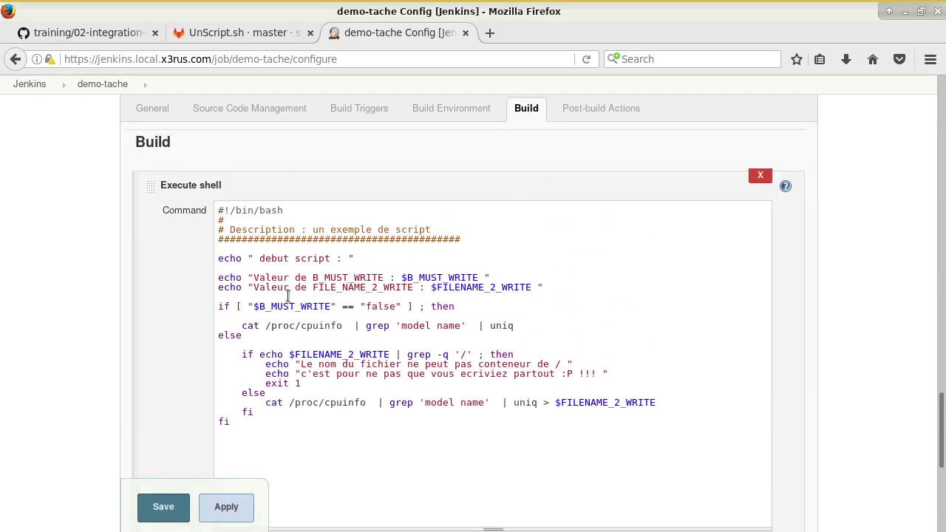
{"action": "key", "text": "ctrl+Page_Up"}
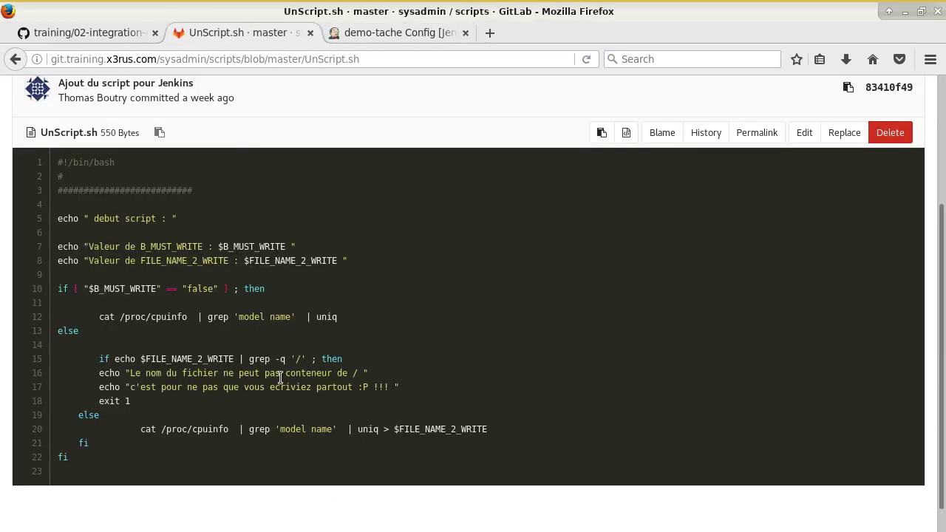
- Scroll the GitHub guide to its New user section, then bring back the demo-tache Build configuration
{"action": "left_click", "coordinate": [432, 35]}
{"action": "left_click", "coordinate": [258, 31]}
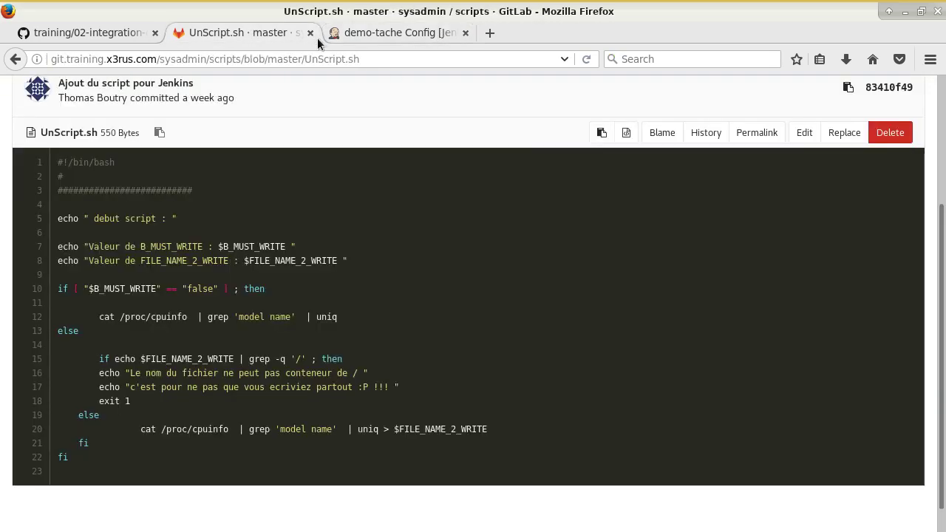
{"action": "left_click", "coordinate": [94, 32]}
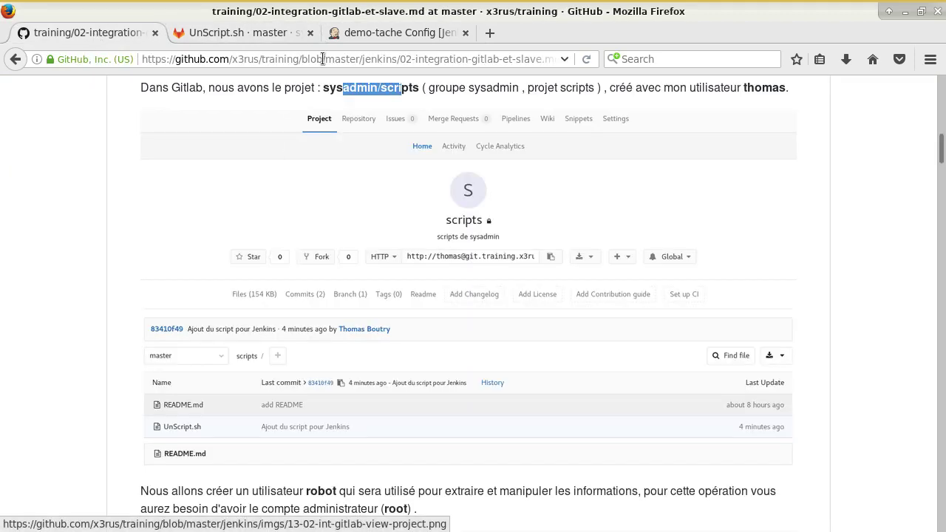
{"action": "scroll", "coordinate": [298, 241], "scroll_direction": "down", "scroll_amount": 5}
{"action": "scroll", "coordinate": [298, 241], "scroll_direction": "down", "scroll_amount": 3}
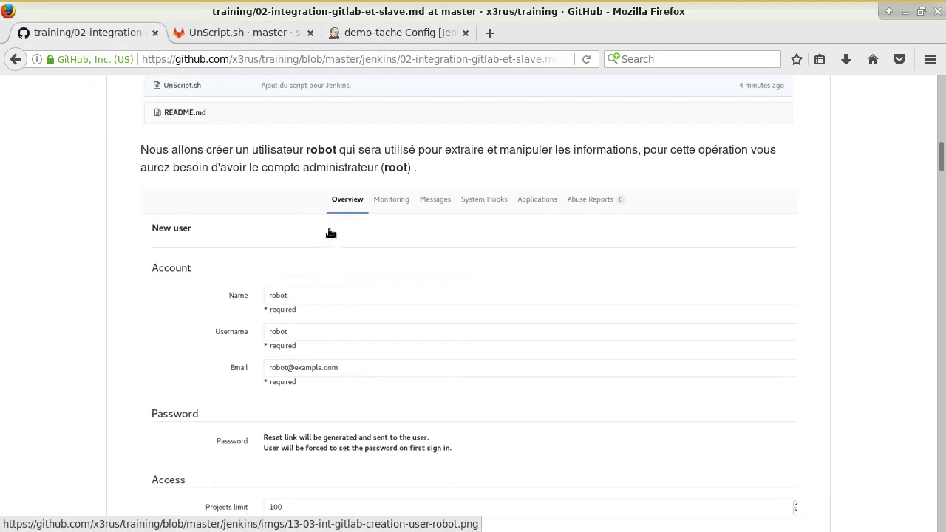
{"action": "left_click", "coordinate": [266, 29]}
{"action": "left_click", "coordinate": [363, 36]}
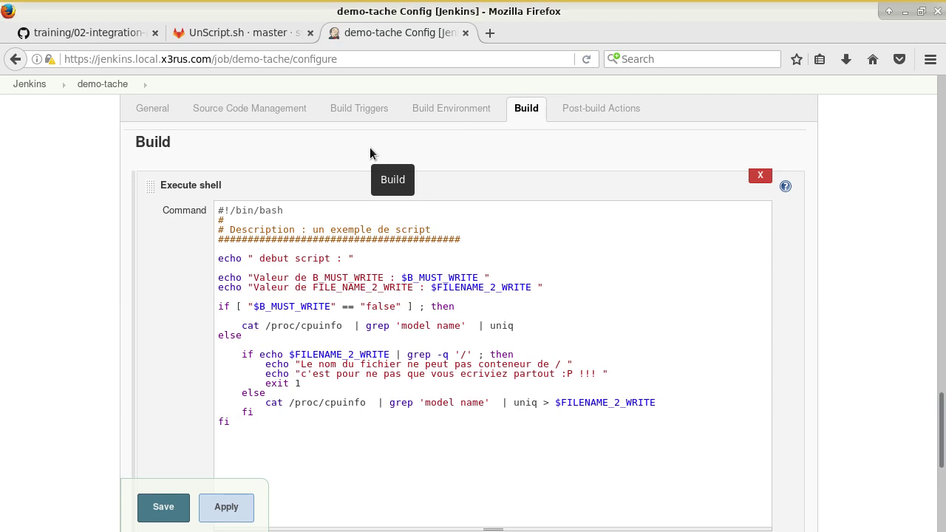
- Open the x3rus/training GitHub repository page in a new tab
{"action": "left_click", "coordinate": [81, 34]}
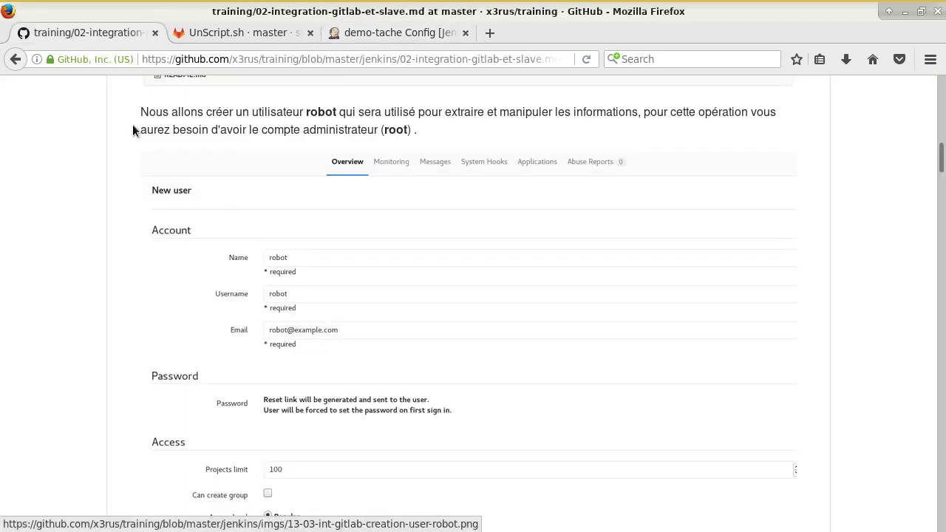
{"action": "key", "text": "ctrl+t"}
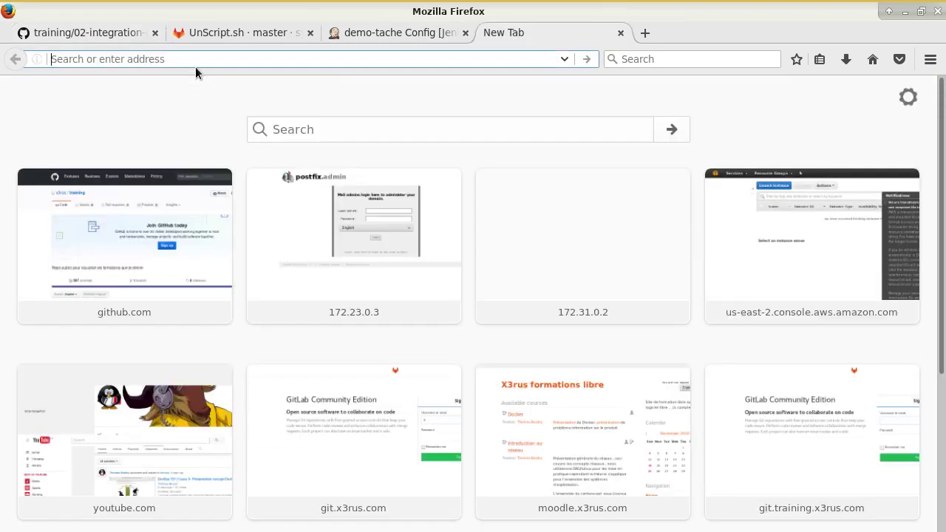
{"action": "left_click", "coordinate": [188, 262]}
{"action": "scroll", "coordinate": [311, 273], "scroll_direction": "down", "scroll_amount": 5}
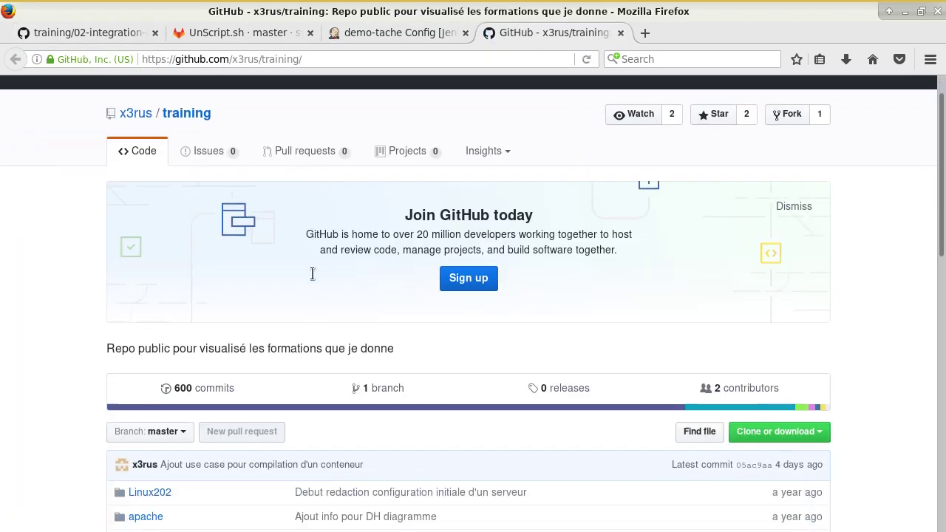
{"action": "scroll", "coordinate": [262, 348], "scroll_direction": "down", "scroll_amount": 5}
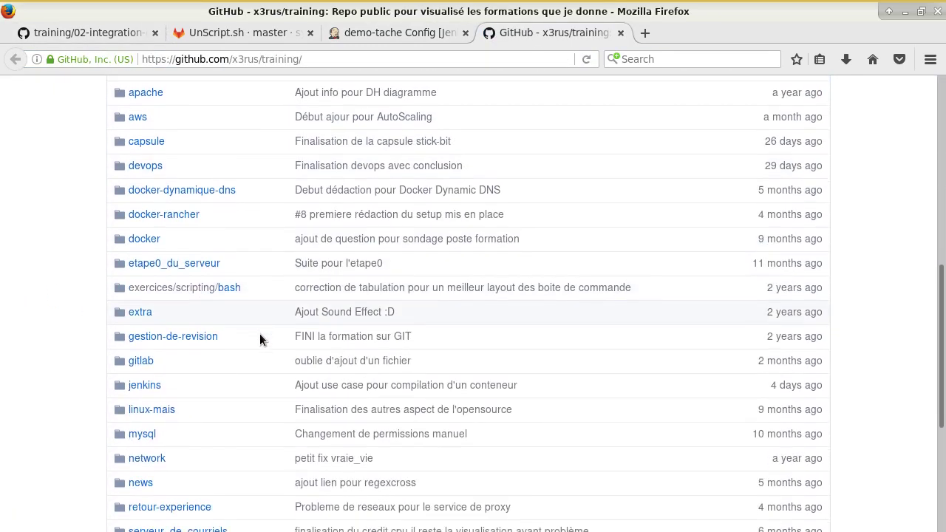
- Open jenkins/03-demo-integration-docker-validation.md and highlight part of its first high-level step
{"action": "left_click", "coordinate": [148, 258]}
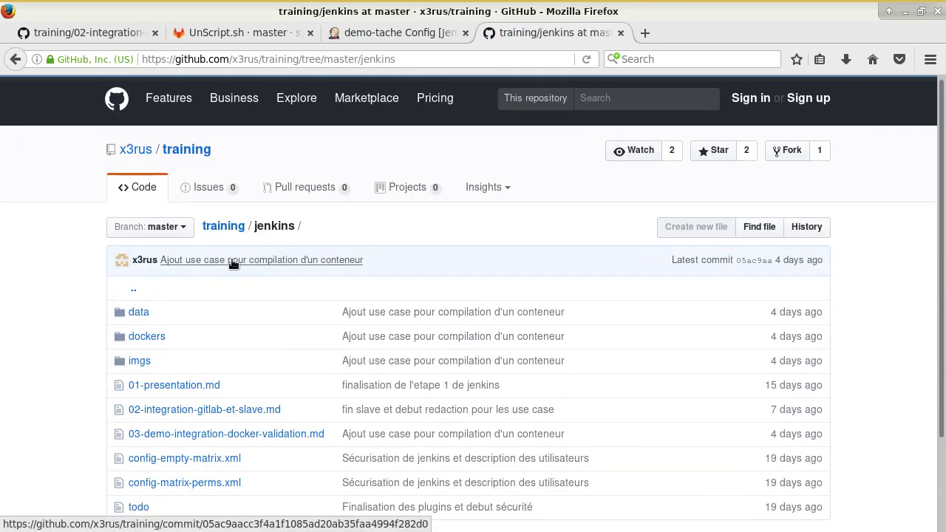
{"action": "scroll", "coordinate": [198, 356], "scroll_direction": "down", "scroll_amount": 2}
{"action": "left_click", "coordinate": [214, 353]}
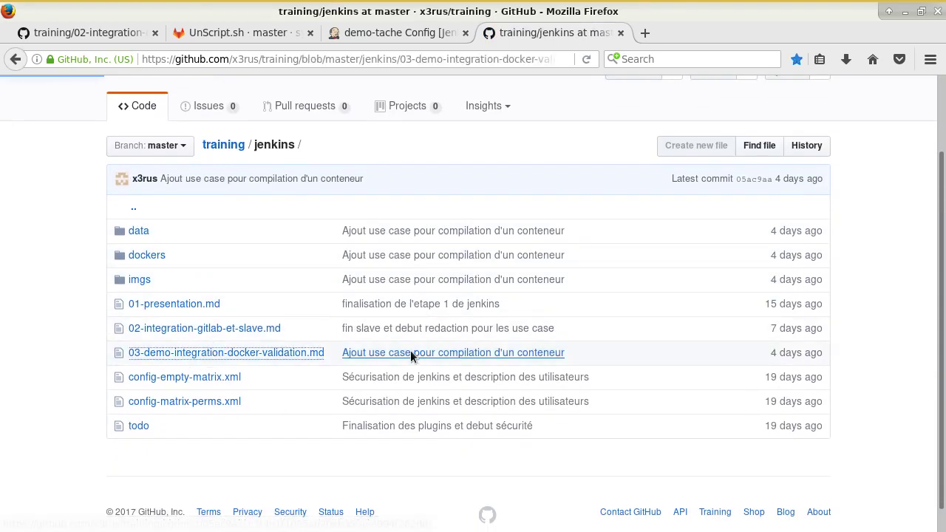
{"action": "scroll", "coordinate": [420, 330], "scroll_direction": "down", "scroll_amount": 5}
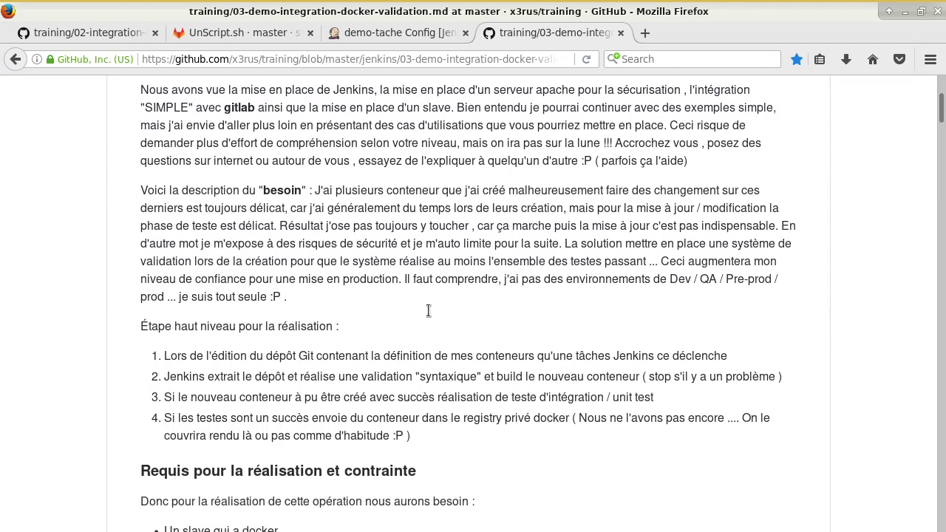
{"action": "scroll", "coordinate": [424, 319], "scroll_direction": "up", "scroll_amount": 1}
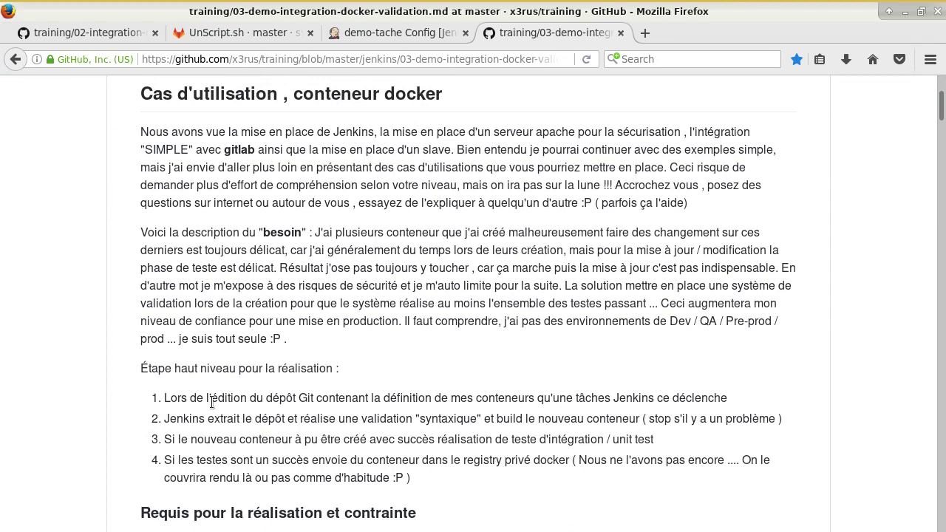
{"action": "left_click_drag", "start_coordinate": [212, 401], "coordinate": [370, 400]}
{"action": "left_click", "coordinate": [408, 397]}
- Scroll the 02-integration-gitlab-et-slave.md guide through its robot user creation screenshots
{"action": "left_click", "coordinate": [88, 32]}
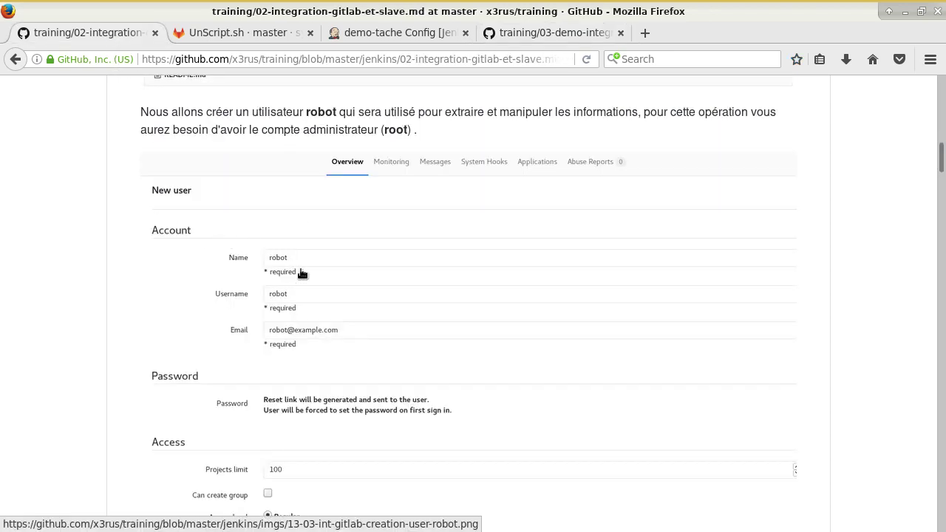
{"action": "scroll", "coordinate": [330, 288], "scroll_direction": "down", "scroll_amount": 1}
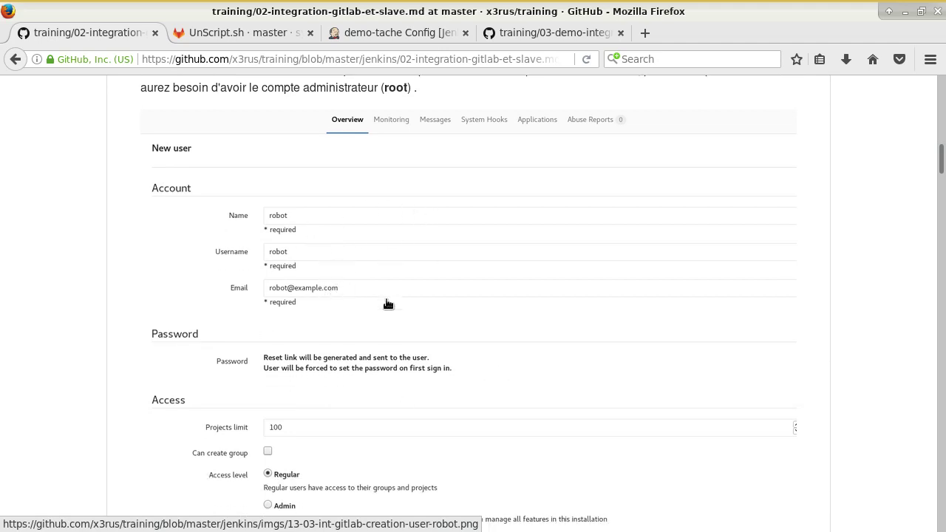
{"action": "scroll", "coordinate": [331, 374], "scroll_direction": "down", "scroll_amount": 2}
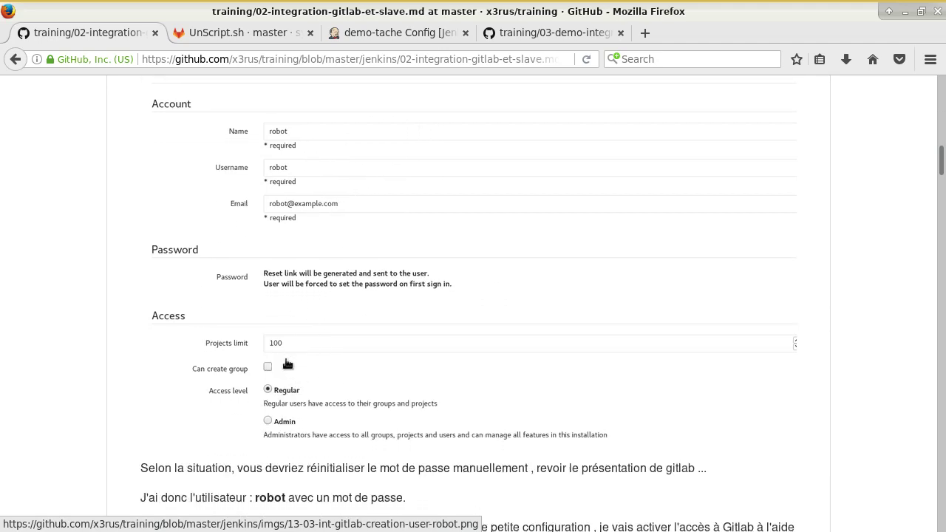
{"action": "scroll", "coordinate": [296, 364], "scroll_direction": "down", "scroll_amount": 1}
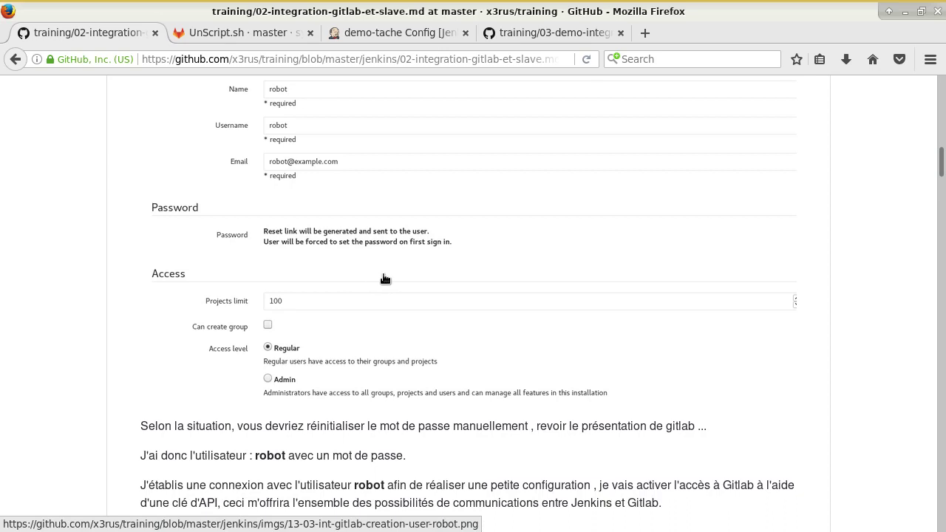
{"action": "scroll", "coordinate": [382, 278], "scroll_direction": "down", "scroll_amount": 1}
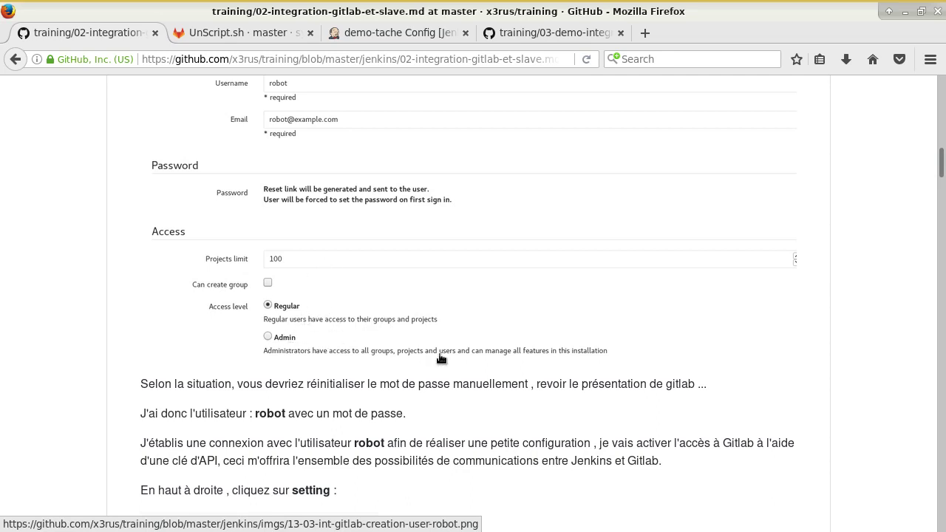
{"action": "scroll", "coordinate": [440, 363], "scroll_direction": "down", "scroll_amount": 1}
{"action": "scroll", "coordinate": [440, 367], "scroll_direction": "down", "scroll_amount": 5}
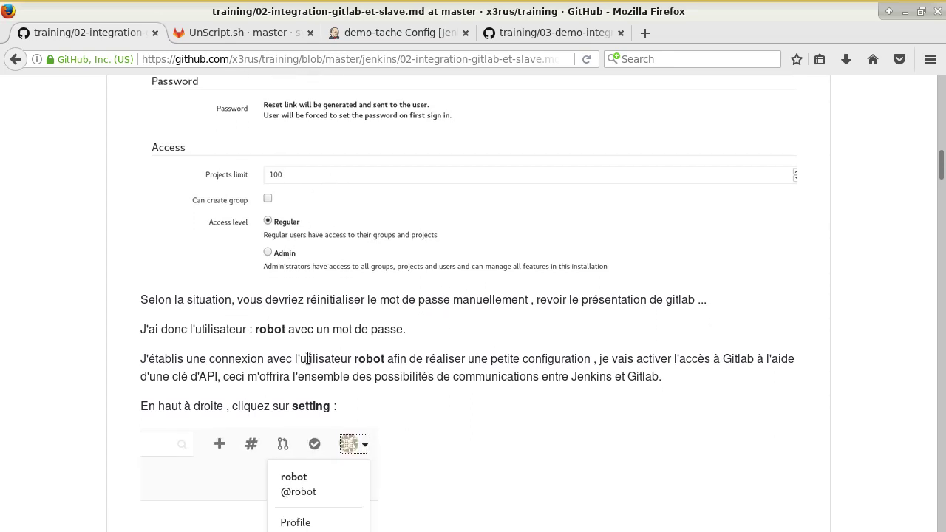
- Read the guide's Access Tokens screenshots, then return to GitLab's UnScript.sh page
{"action": "left_click_drag", "start_coordinate": [267, 221], "coordinate": [314, 221]}
{"action": "scroll", "coordinate": [377, 357], "scroll_direction": "down", "scroll_amount": 2}
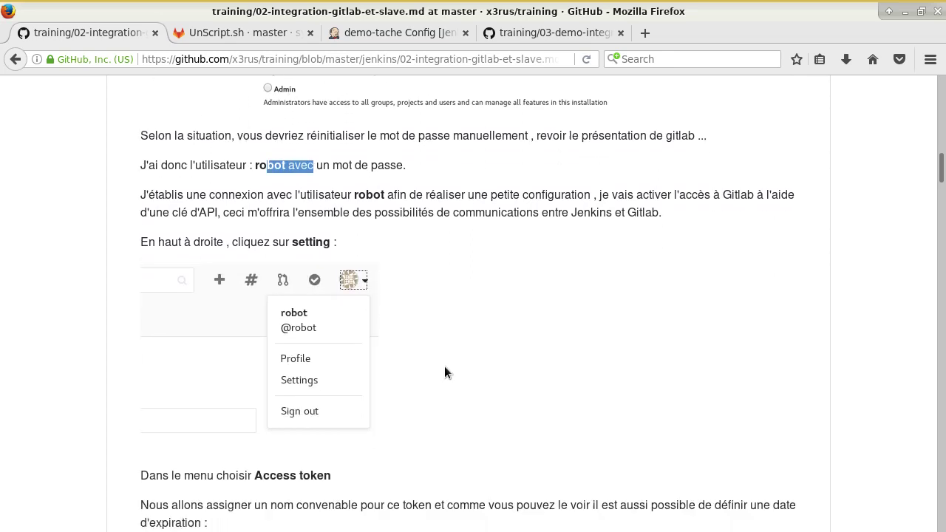
{"action": "scroll", "coordinate": [443, 243], "scroll_direction": "up", "scroll_amount": 1}
{"action": "scroll", "coordinate": [348, 255], "scroll_direction": "up", "scroll_amount": 5}
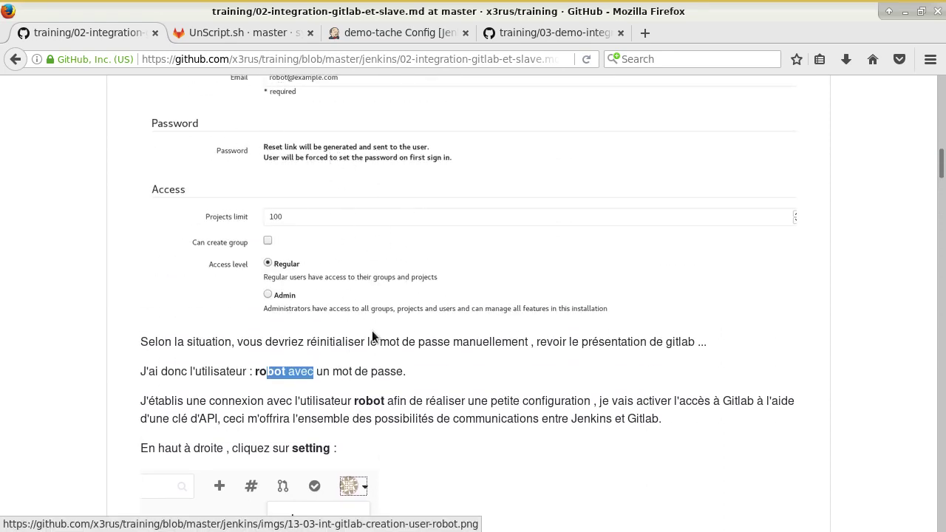
{"action": "scroll", "coordinate": [372, 333], "scroll_direction": "down", "scroll_amount": 5}
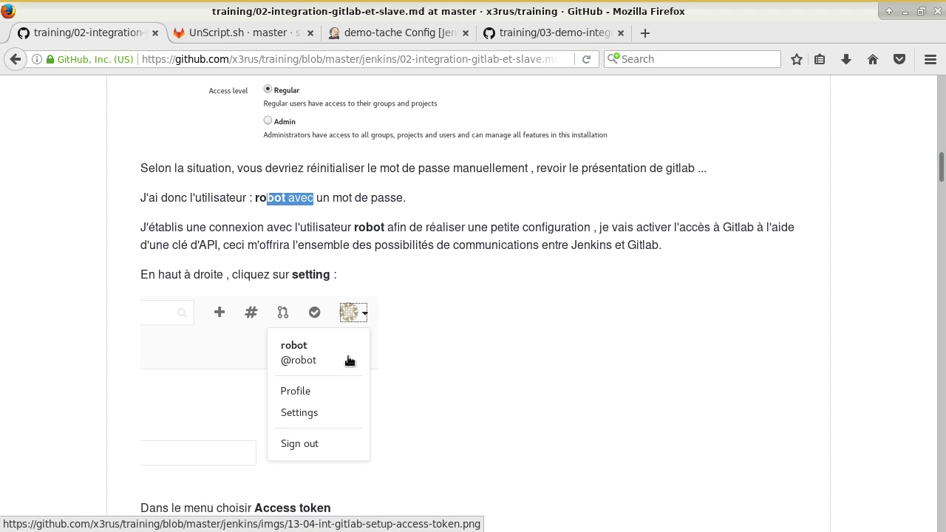
{"action": "scroll", "coordinate": [349, 361], "scroll_direction": "down", "scroll_amount": 3}
{"action": "scroll", "coordinate": [386, 325], "scroll_direction": "down", "scroll_amount": 7}
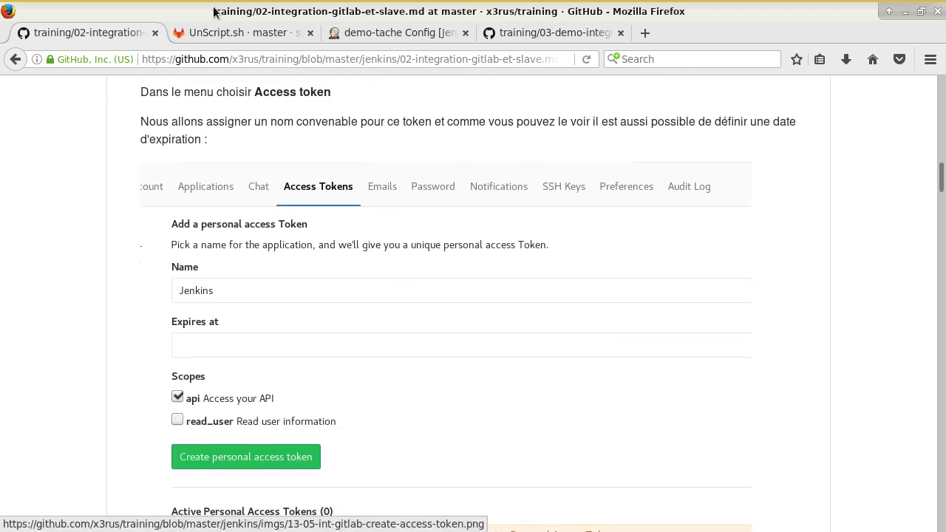
{"action": "left_click", "coordinate": [237, 37]}
{"action": "scroll", "coordinate": [107, 117], "scroll_direction": "up", "scroll_amount": 4}
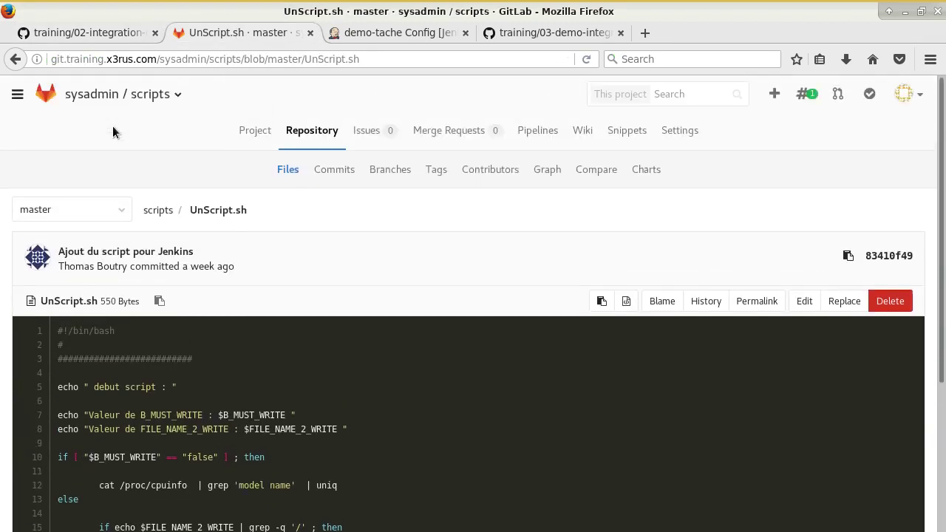
- Sign out of GitLab and log back in as user 'robot' with its password
{"action": "left_click", "coordinate": [906, 104]}
{"action": "left_click", "coordinate": [853, 225]}
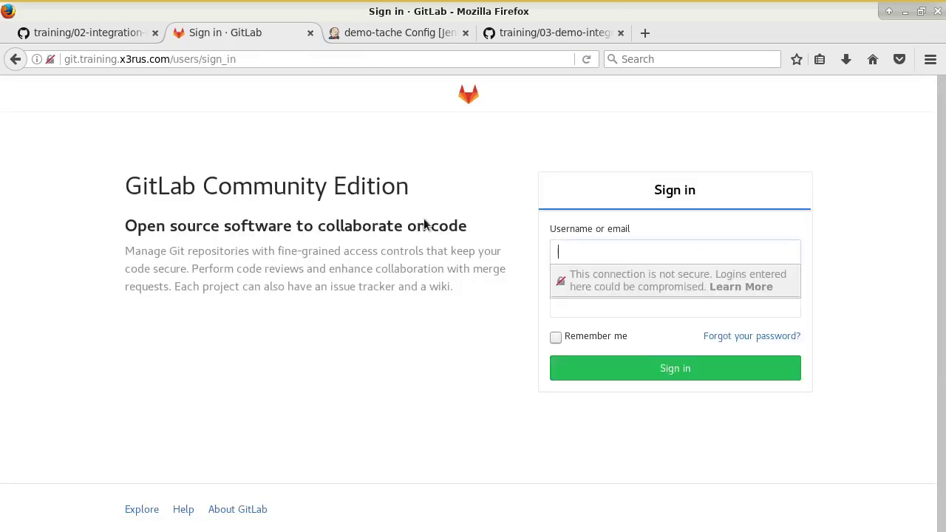
{"action": "left_click", "coordinate": [603, 251]}
{"action": "type", "text": "robot"}
{"action": "key", "text": "Tab"}
{"action": "type", "text": "••••••••••"}
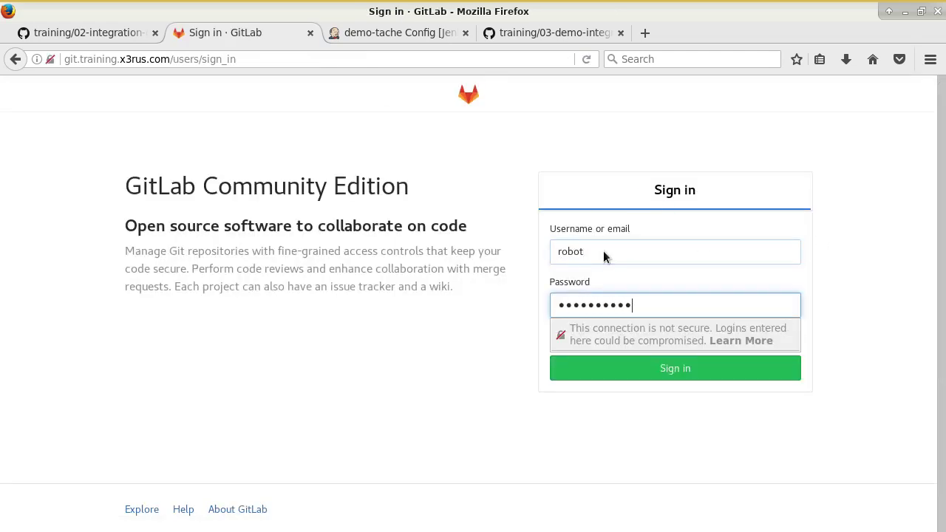
{"action": "key", "text": "Return"}
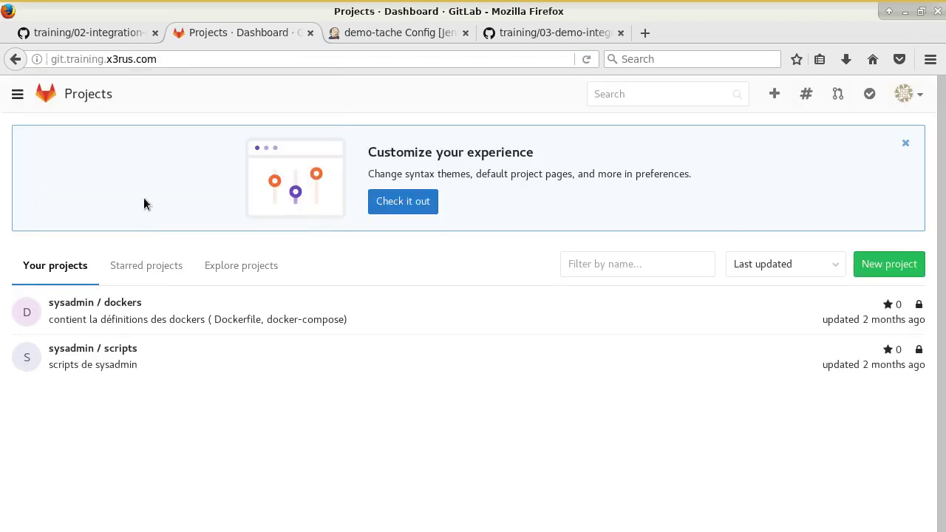
- Confirm robot is signed in and open the sysadmin/scripts project from Your projects
{"action": "left_click", "coordinate": [908, 94]}
{"action": "left_click", "coordinate": [660, 226]}
{"action": "left_click", "coordinate": [116, 348]}
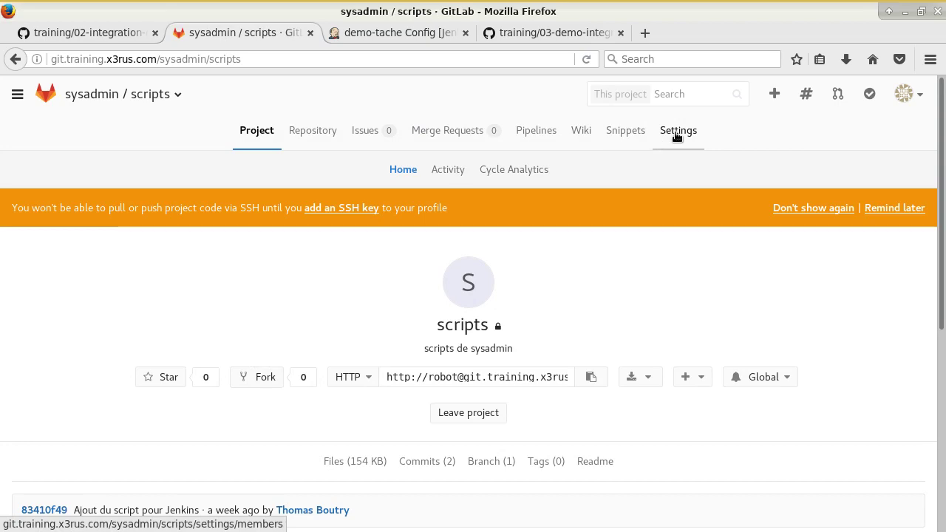
{"action": "scroll", "coordinate": [517, 222], "scroll_direction": "down", "scroll_amount": 5}
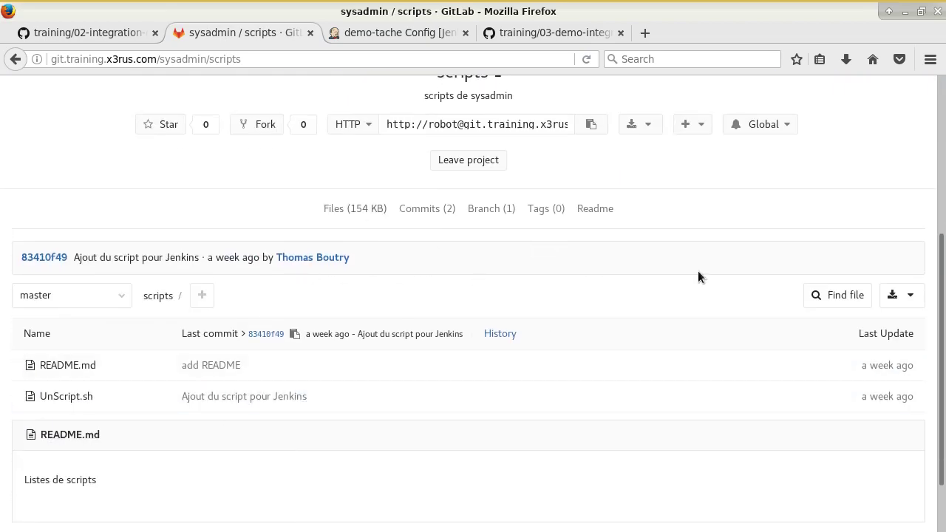
{"action": "scroll", "coordinate": [695, 251], "scroll_direction": "up", "scroll_amount": 5}
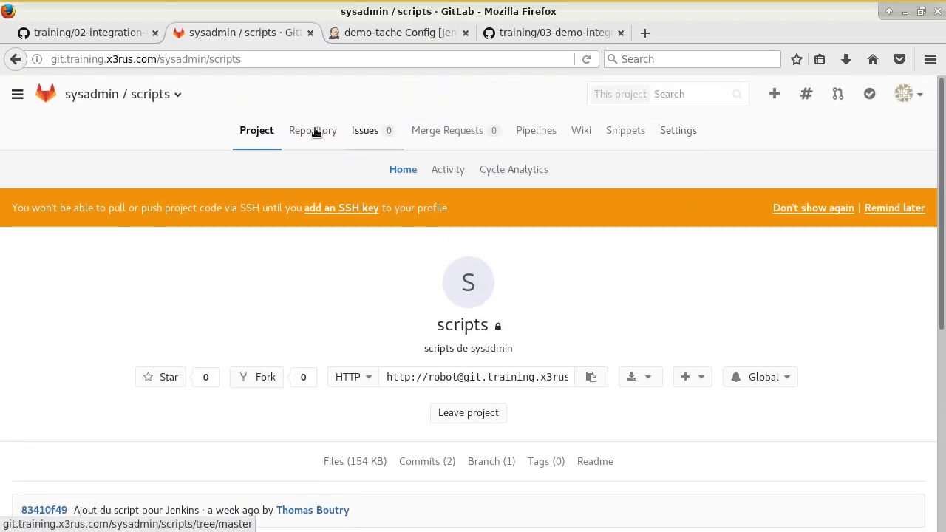
- Scroll back and forth through the 02-integration-gitlab-et-slave.md guide's robot user steps
{"action": "left_click", "coordinate": [116, 38]}
{"action": "scroll", "coordinate": [271, 234], "scroll_direction": "down", "scroll_amount": 10}
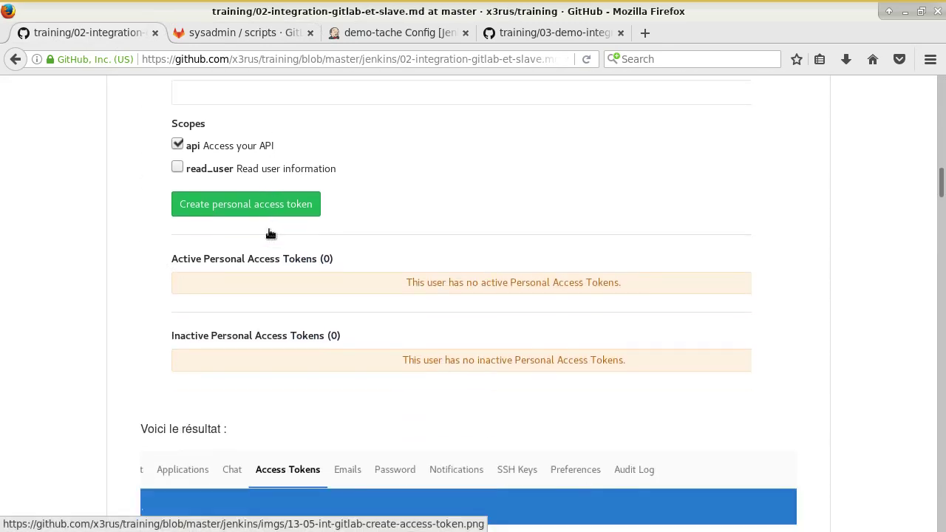
{"action": "scroll", "coordinate": [269, 230], "scroll_direction": "down", "scroll_amount": 8}
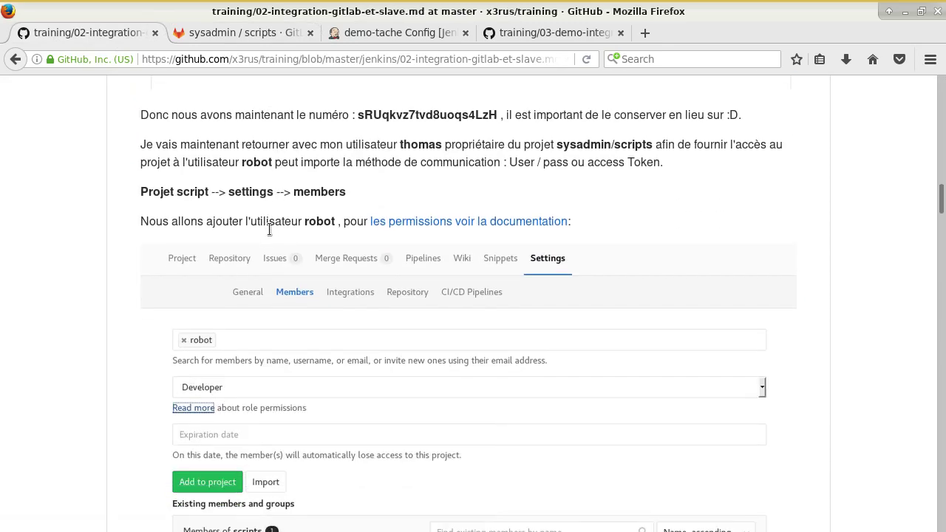
{"action": "scroll", "coordinate": [270, 230], "scroll_direction": "up", "scroll_amount": 10}
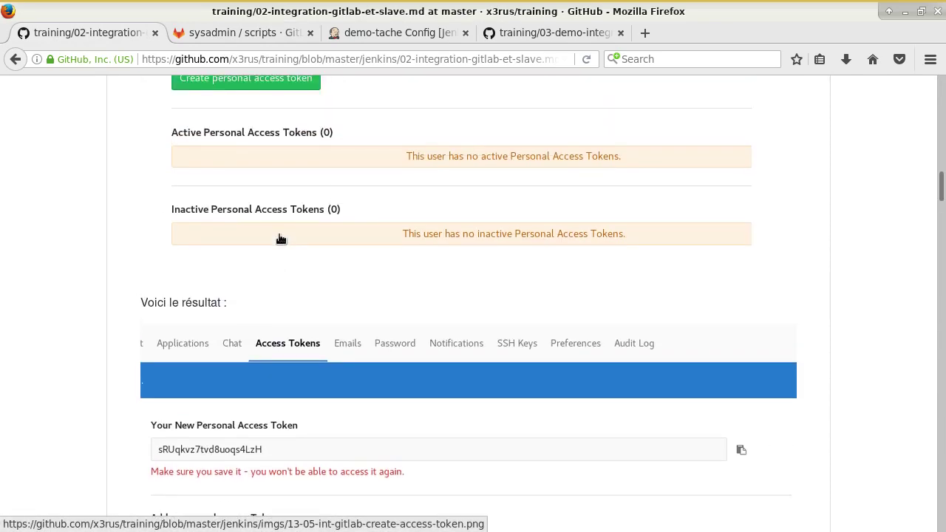
{"action": "scroll", "coordinate": [281, 233], "scroll_direction": "up", "scroll_amount": 10}
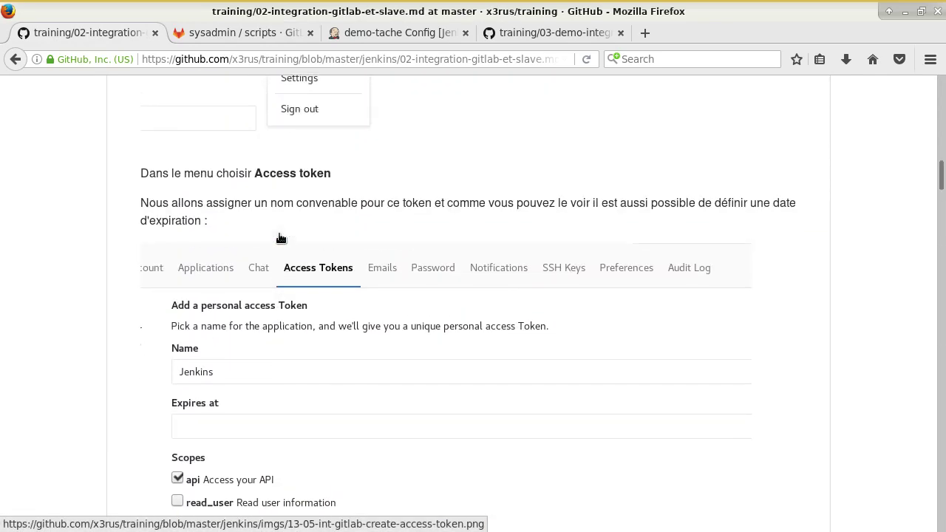
{"action": "scroll", "coordinate": [279, 238], "scroll_direction": "up", "scroll_amount": 3}
{"action": "scroll", "coordinate": [274, 240], "scroll_direction": "down", "scroll_amount": 2}
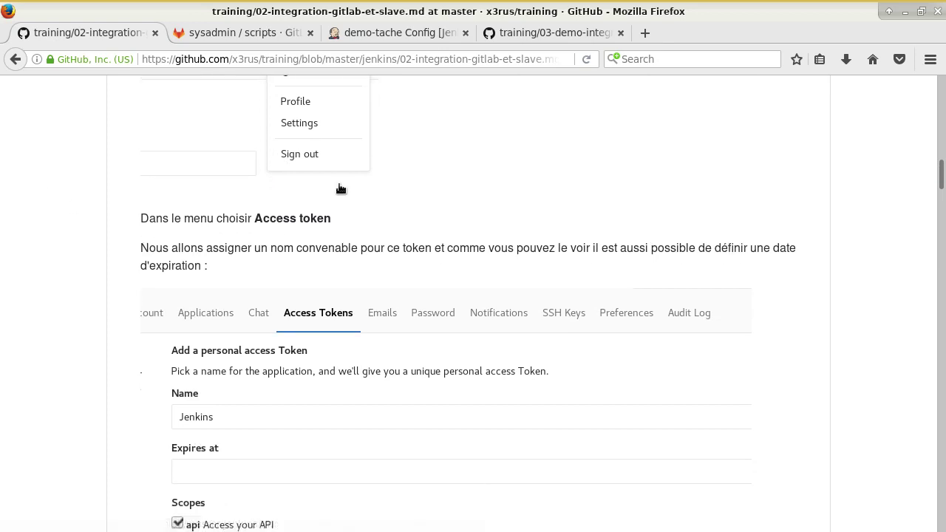
{"action": "scroll", "coordinate": [340, 187], "scroll_direction": "up", "scroll_amount": 4}
{"action": "scroll", "coordinate": [435, 218], "scroll_direction": "down", "scroll_amount": 5}
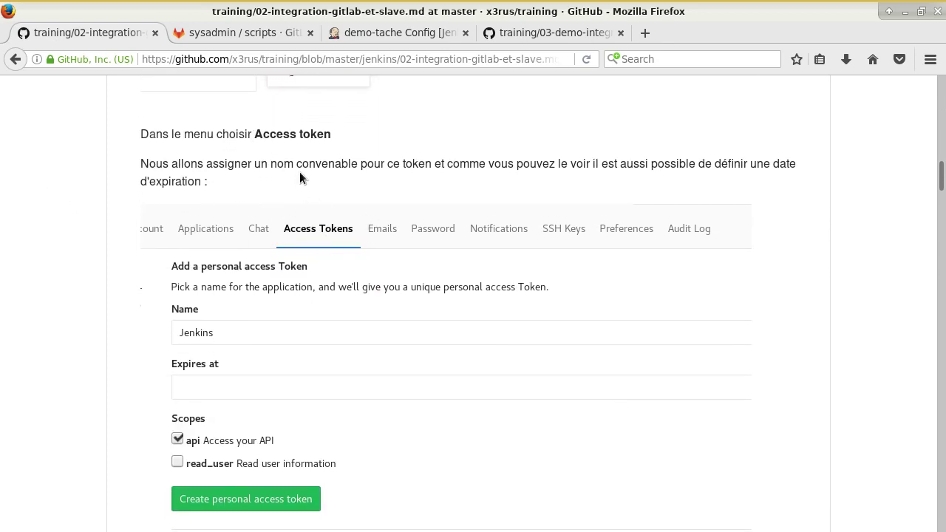
- Highlight 'Access token' in the guide, then return to the GitLab scripts project
{"action": "left_click_drag", "start_coordinate": [255, 133], "coordinate": [331, 137]}
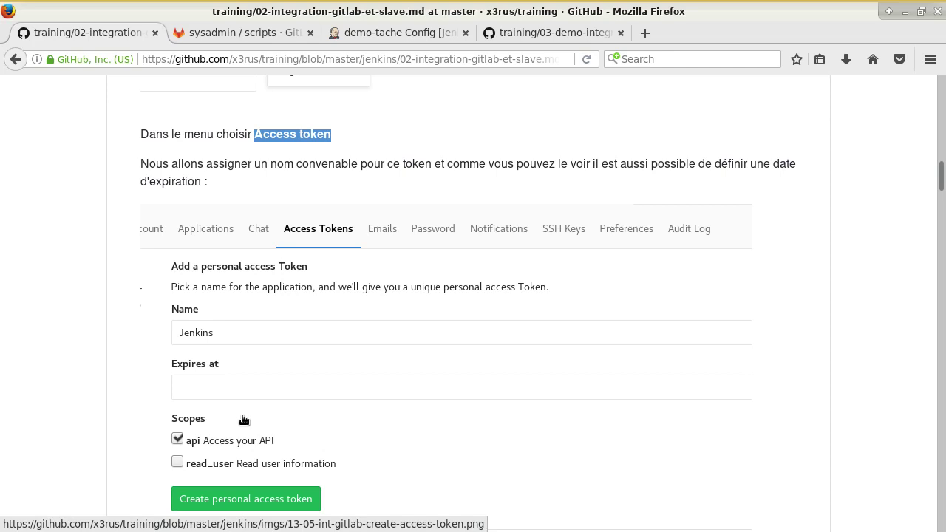
{"action": "scroll", "coordinate": [530, 206], "scroll_direction": "up", "scroll_amount": 2}
{"action": "scroll", "coordinate": [530, 206], "scroll_direction": "up", "scroll_amount": 5}
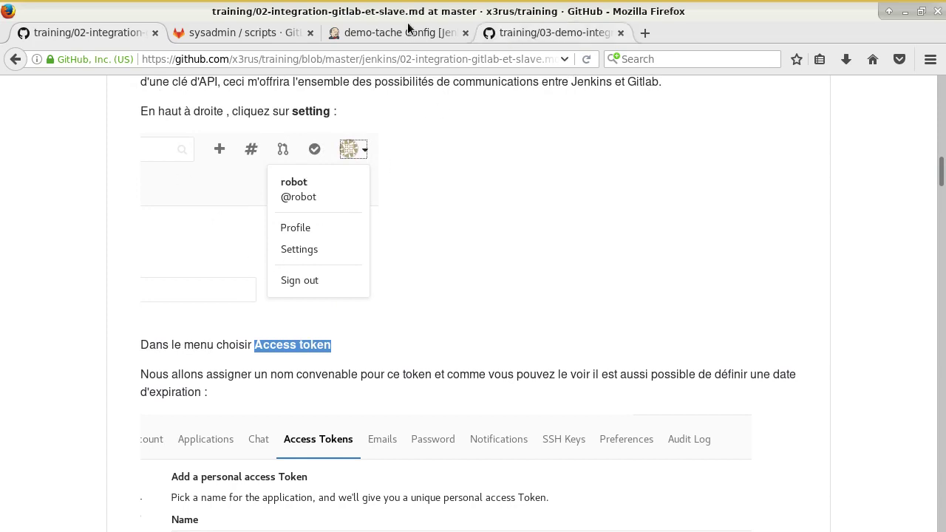
{"action": "left_click", "coordinate": [206, 34]}
- Open the robot user's Personal Access Tokens settings page
{"action": "left_click", "coordinate": [914, 98]}
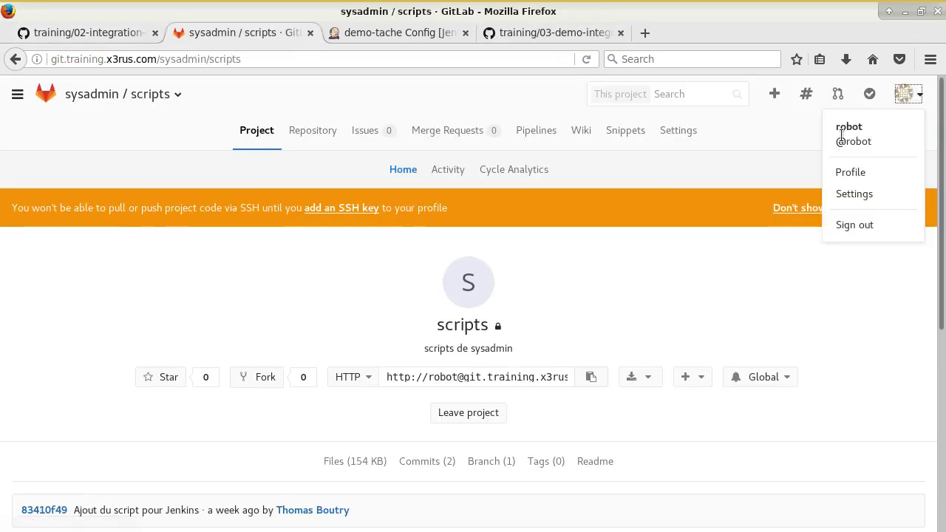
{"action": "left_click", "coordinate": [859, 194]}
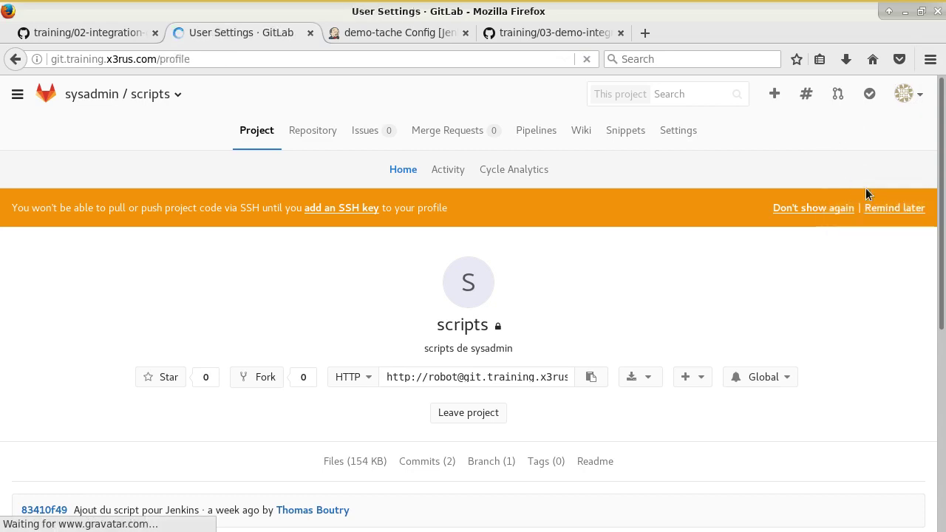
{"action": "left_click", "coordinate": [387, 130]}
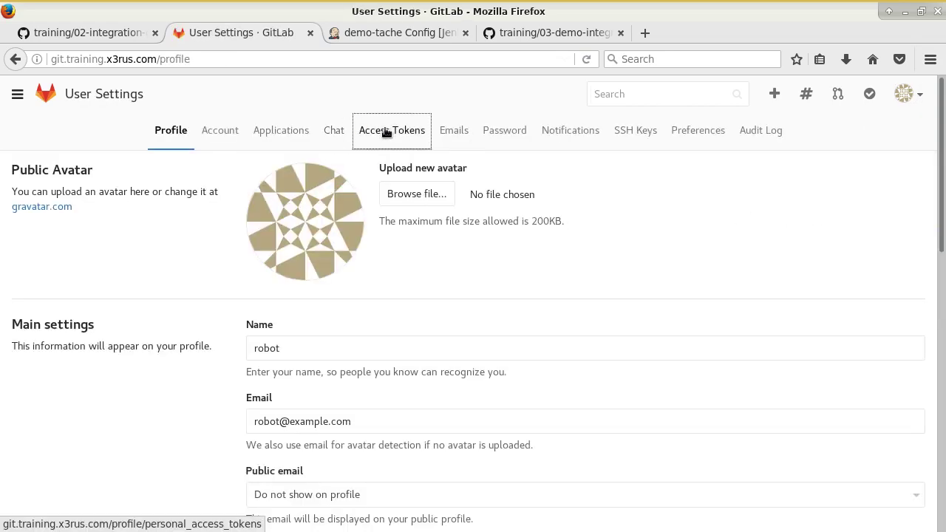
{"action": "scroll", "coordinate": [510, 230], "scroll_direction": "down", "scroll_amount": 4}
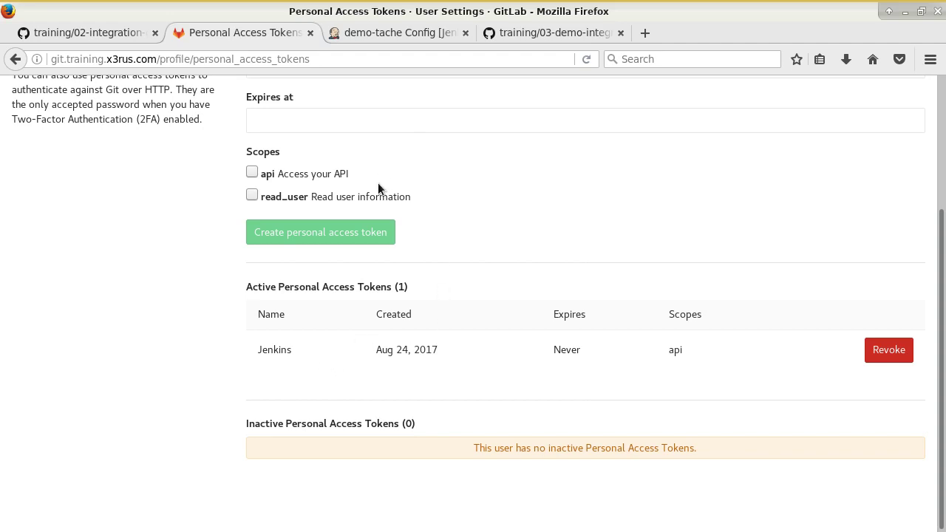
{"action": "scroll", "coordinate": [401, 304], "scroll_direction": "up", "scroll_amount": 4}
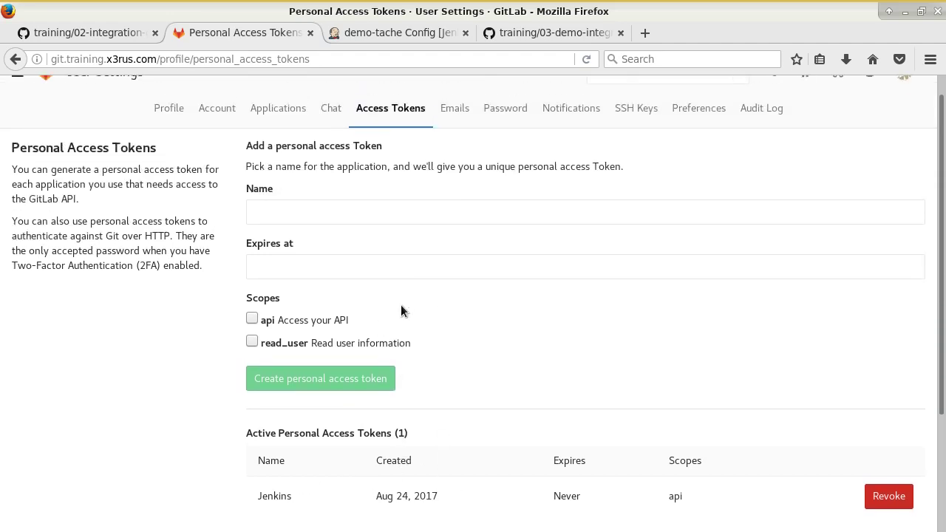
- Create personal access token 'jenkins_presentation' with api scope and no expiry date
{"action": "left_click", "coordinate": [356, 238]}
{"action": "type", "text": "jenki"}
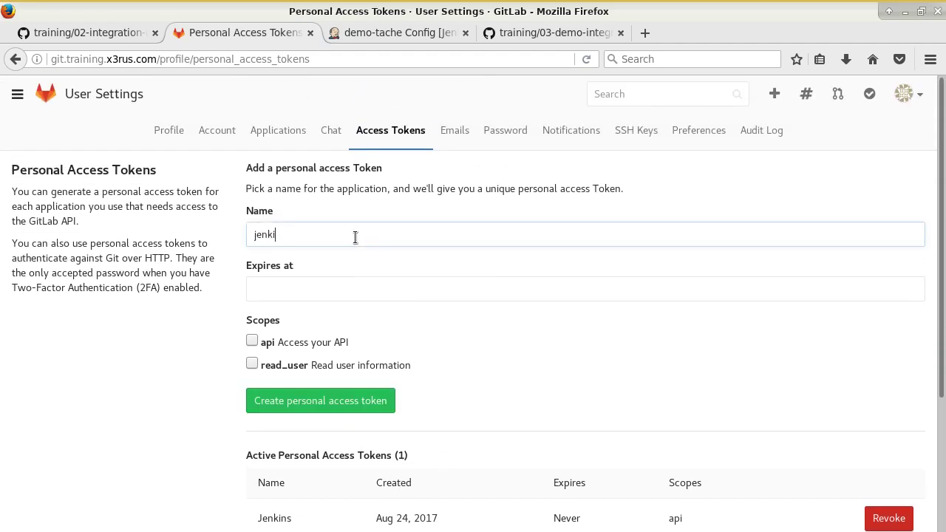
{"action": "type", "text": "ns_presentation"}
{"action": "left_click", "coordinate": [328, 289]}
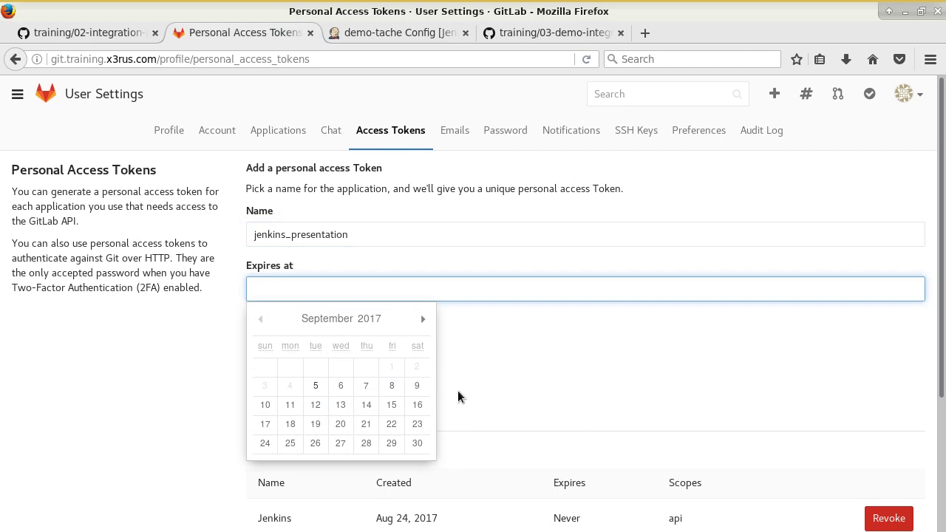
{"action": "left_click", "coordinate": [131, 318]}
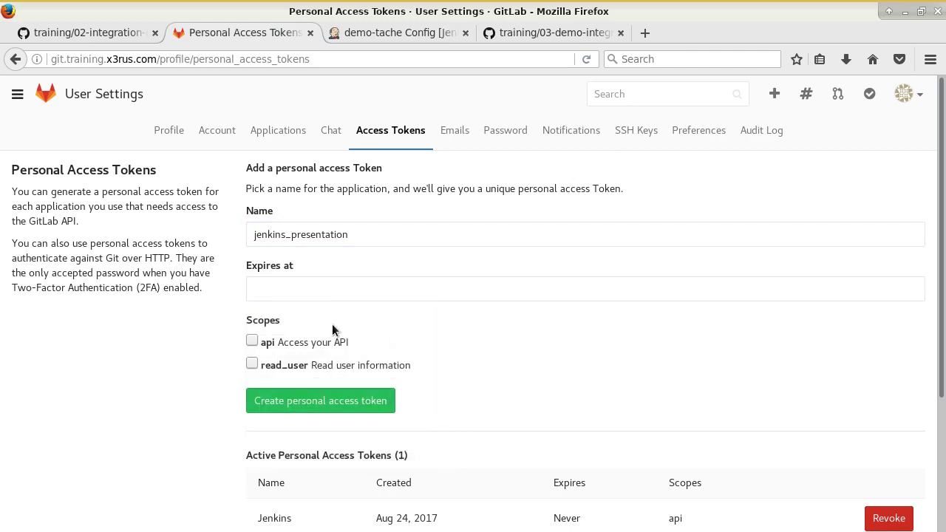
{"action": "left_click", "coordinate": [252, 340]}
{"action": "left_click", "coordinate": [347, 404]}
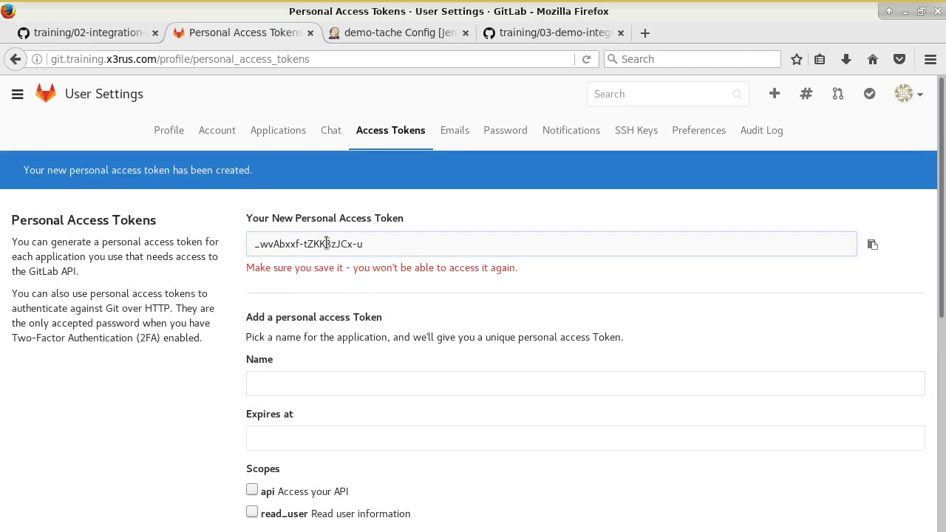
- Copy the new token value and paste it into a new Mousepad note
{"action": "left_click", "coordinate": [328, 244]}
{"action": "left_click_drag", "start_coordinate": [366, 245], "coordinate": [232, 243]}
{"action": "key", "text": "ctrl+c"}
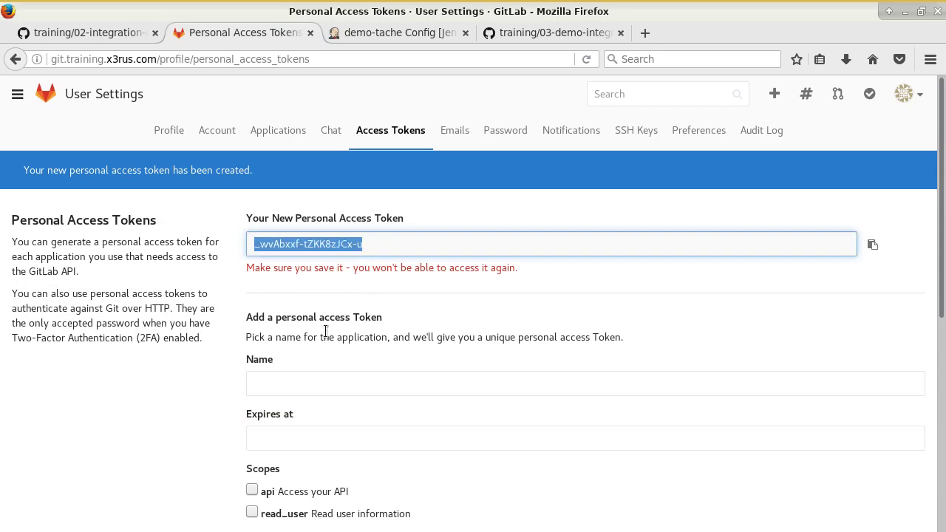
{"action": "key", "text": "super"}
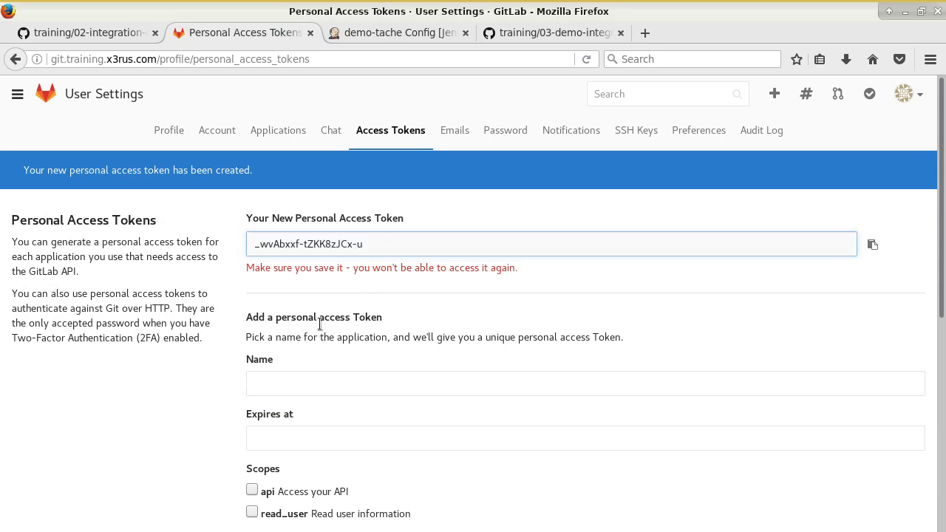
{"action": "type", "text": "mous"}
{"action": "key", "text": "Return"}
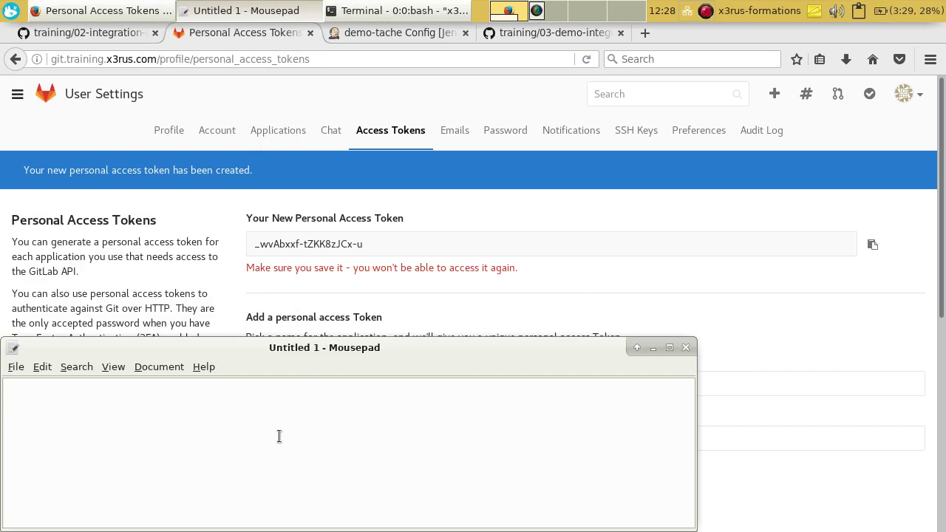
{"action": "key", "text": "ctrl+v"}
- Check jenkins_presentation under Active Personal Access Tokens, then return to the GitHub tutorial
{"action": "left_click", "coordinate": [213, 237]}
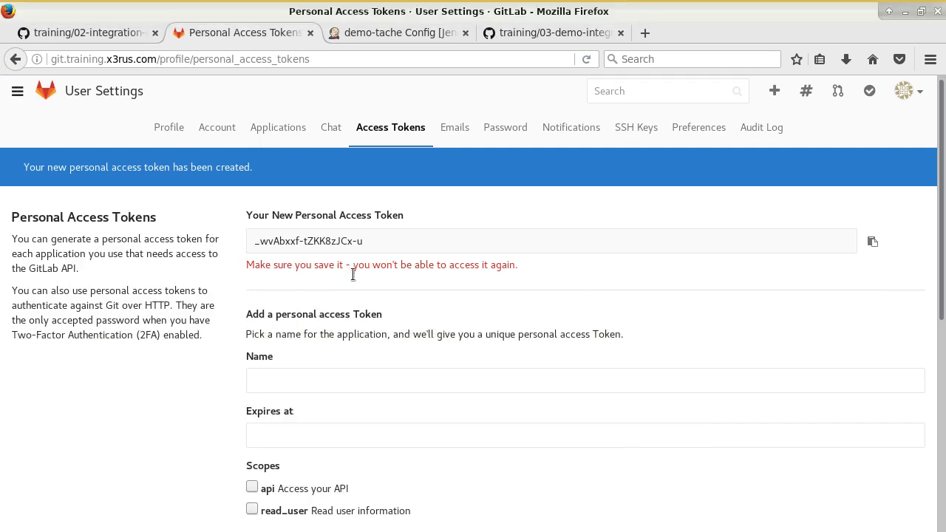
{"action": "scroll", "coordinate": [394, 288], "scroll_direction": "down", "scroll_amount": 5}
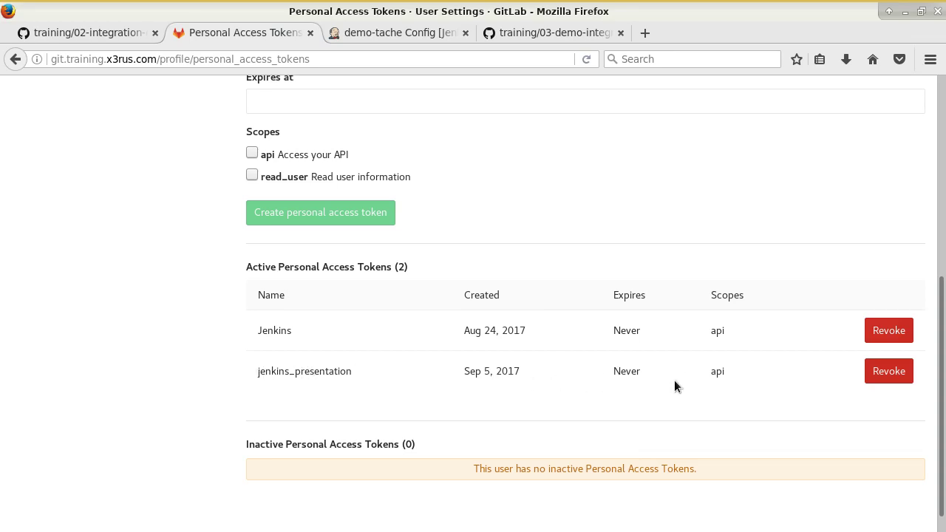
{"action": "scroll", "coordinate": [673, 377], "scroll_direction": "up", "scroll_amount": 8}
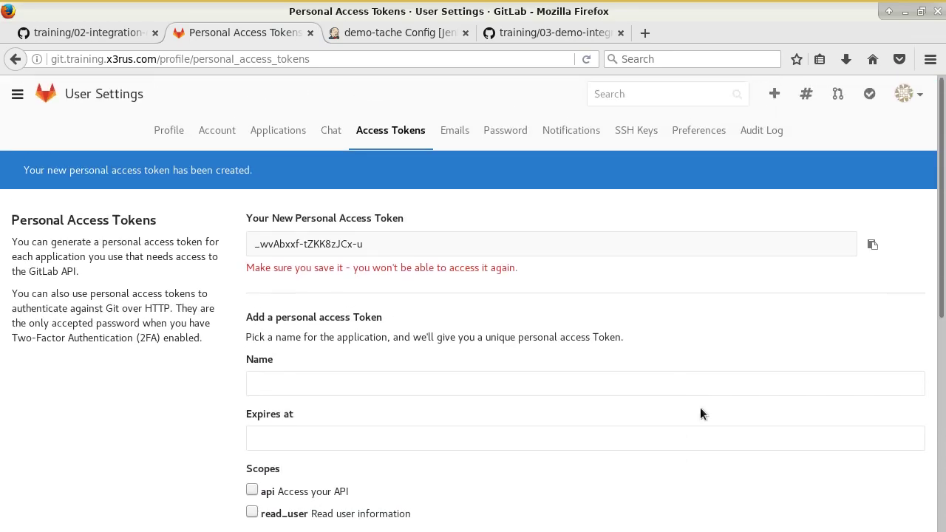
{"action": "left_click", "coordinate": [71, 32]}
- Scroll the tutorial's Access token step and highlight the example token it shows
{"action": "scroll", "coordinate": [444, 303], "scroll_direction": "down", "scroll_amount": 8}
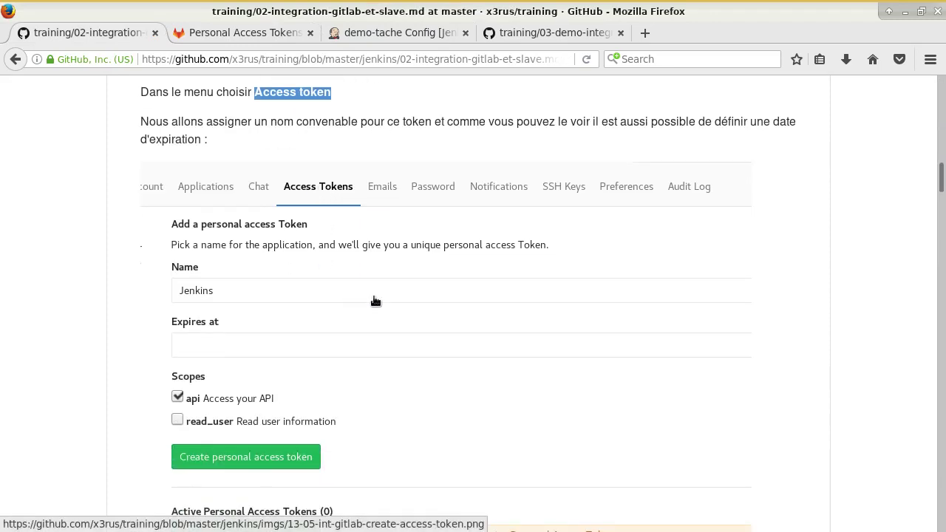
{"action": "scroll", "coordinate": [492, 315], "scroll_direction": "down", "scroll_amount": 9}
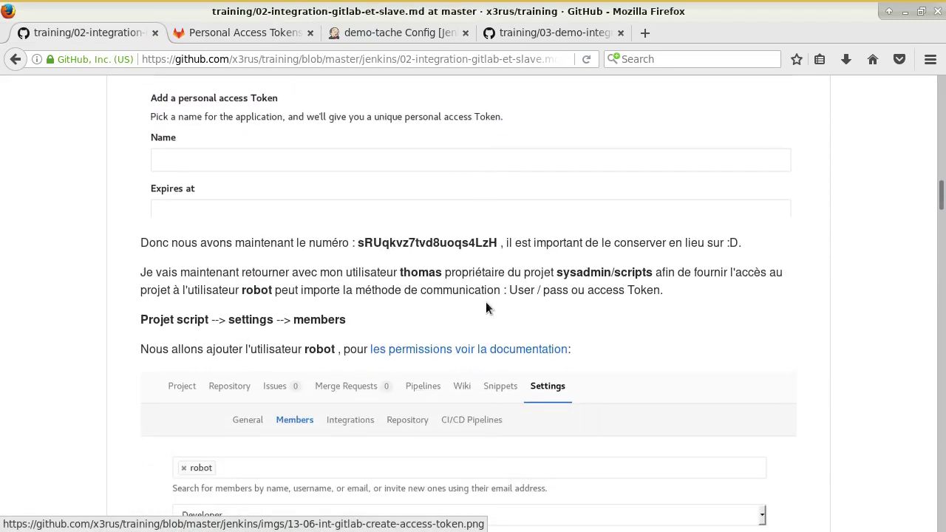
{"action": "left_click_drag", "start_coordinate": [360, 241], "coordinate": [497, 242]}
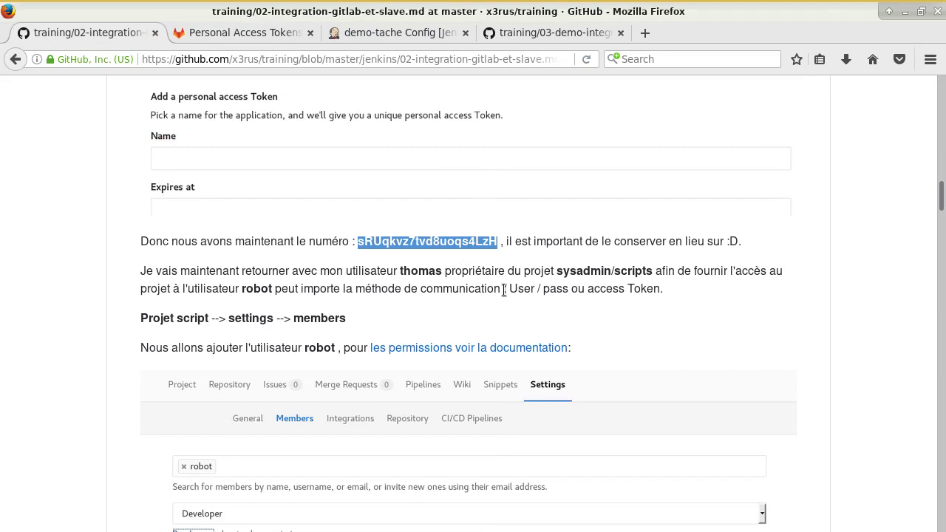
{"action": "scroll", "coordinate": [473, 266], "scroll_direction": "down", "scroll_amount": 3}
{"action": "scroll", "coordinate": [423, 231], "scroll_direction": "up", "scroll_amount": 1}
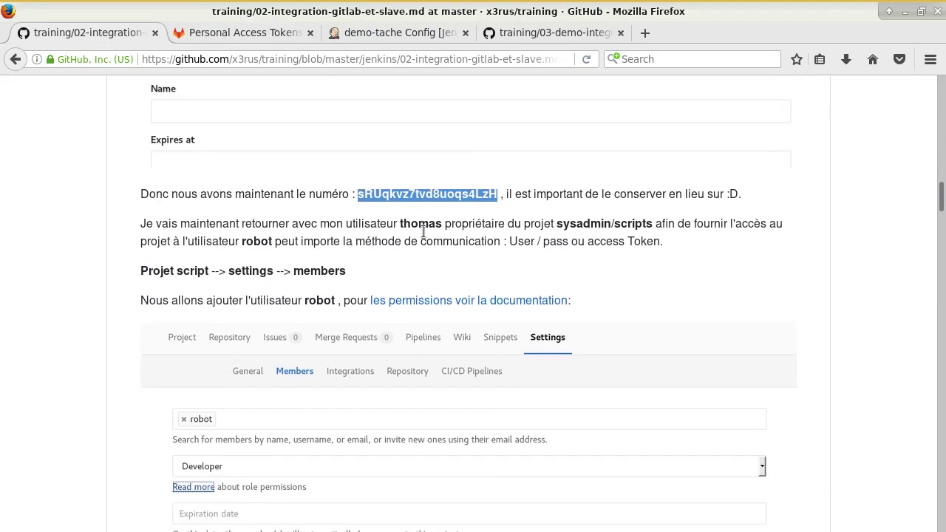
{"action": "scroll", "coordinate": [470, 238], "scroll_direction": "down", "scroll_amount": 1}
- Highlight the tutorial's note on adding robot to sysadmin/scripts, then return to GitLab's tokens page
{"action": "left_click_drag", "start_coordinate": [398, 191], "coordinate": [659, 190]}
{"action": "left_click", "coordinate": [659, 191]}
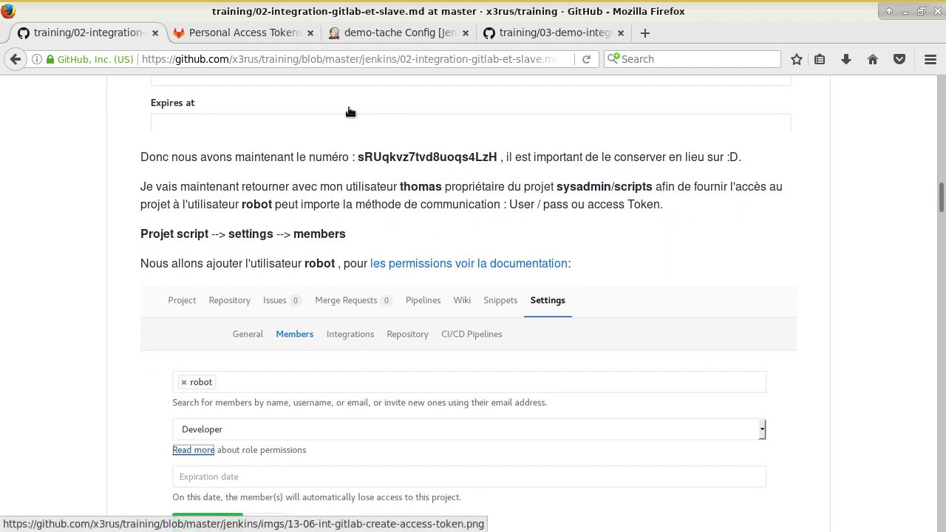
{"action": "left_click_drag", "start_coordinate": [556, 187], "coordinate": [653, 187]}
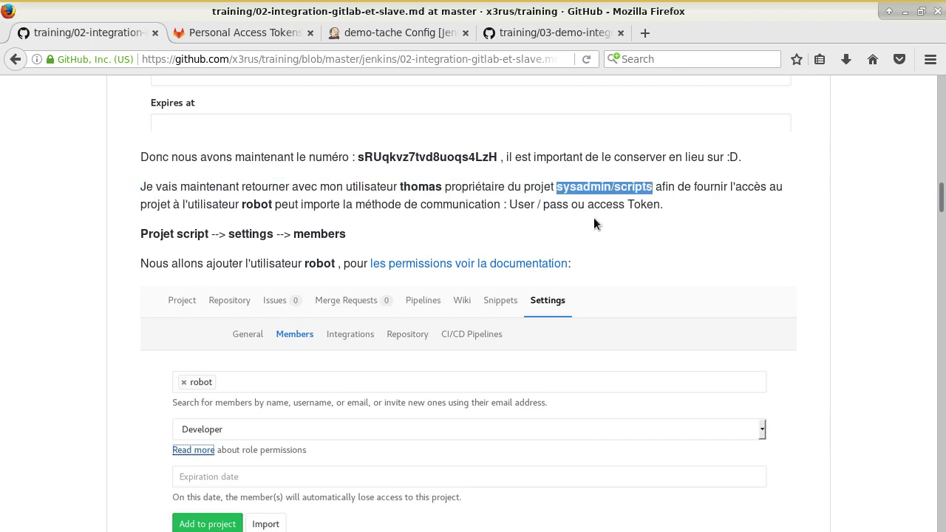
{"action": "left_click", "coordinate": [270, 30]}
{"action": "left_click", "coordinate": [905, 94]}
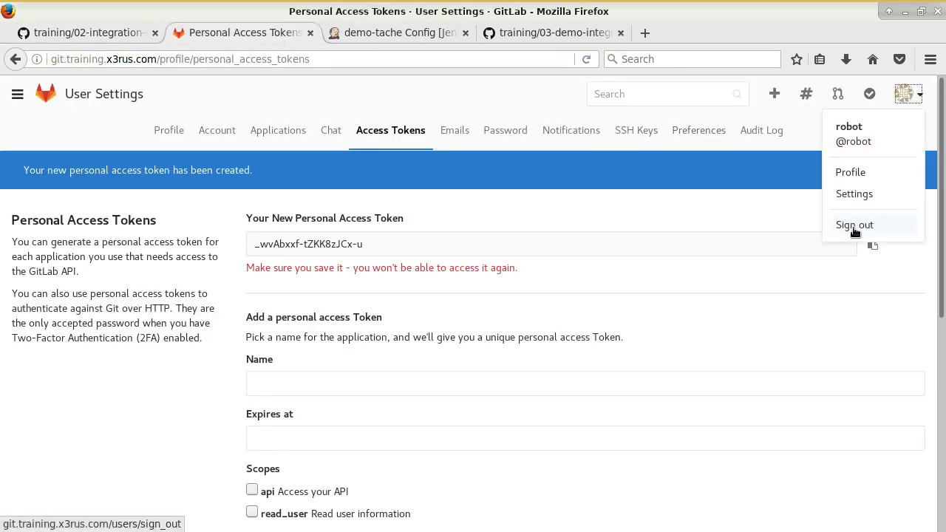
- Sign the robot out and sign back into GitLab as the project owner account
{"action": "left_click", "coordinate": [865, 231]}
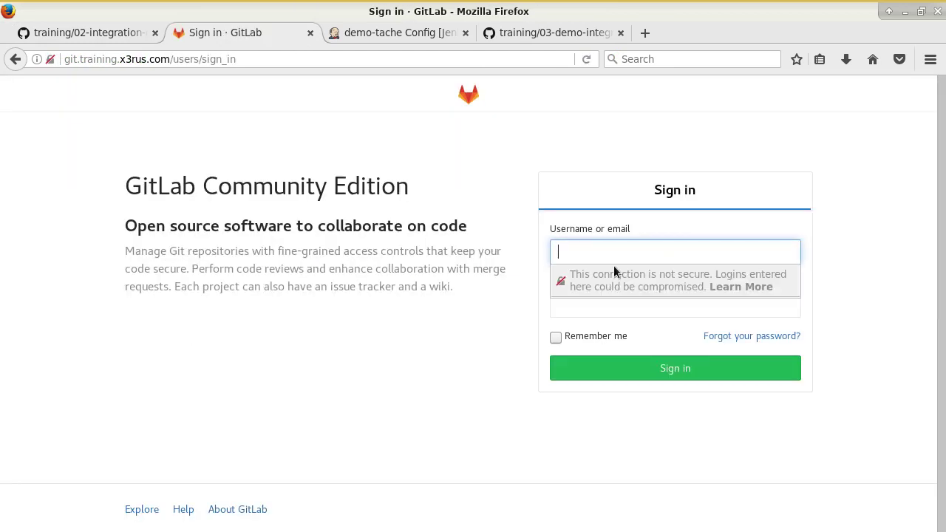
{"action": "type", "text": "thomas"}
{"action": "key", "text": "Tab"}
{"action": "type", "text": "x"}
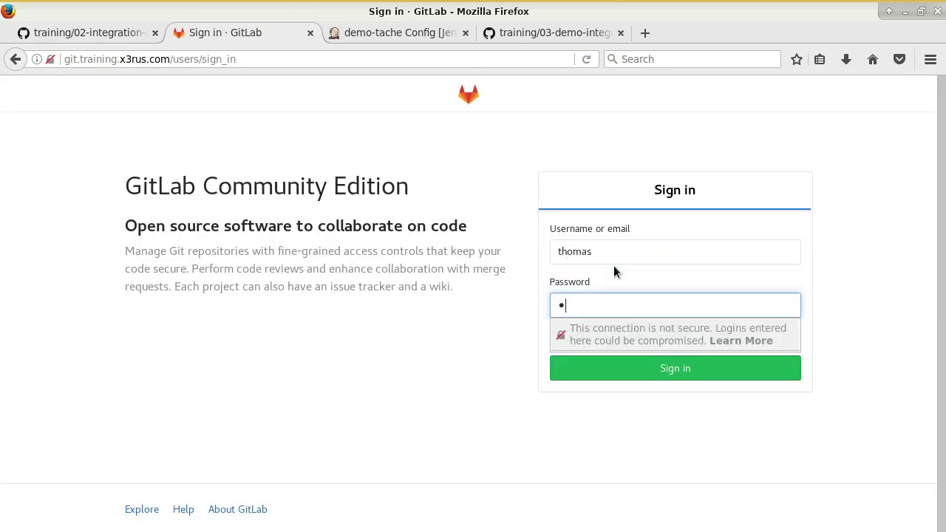
{"action": "key", "text": "BackSpace"}
{"action": "type", "text": "xxxxxxxxxx"}
{"action": "key", "text": "Return"}
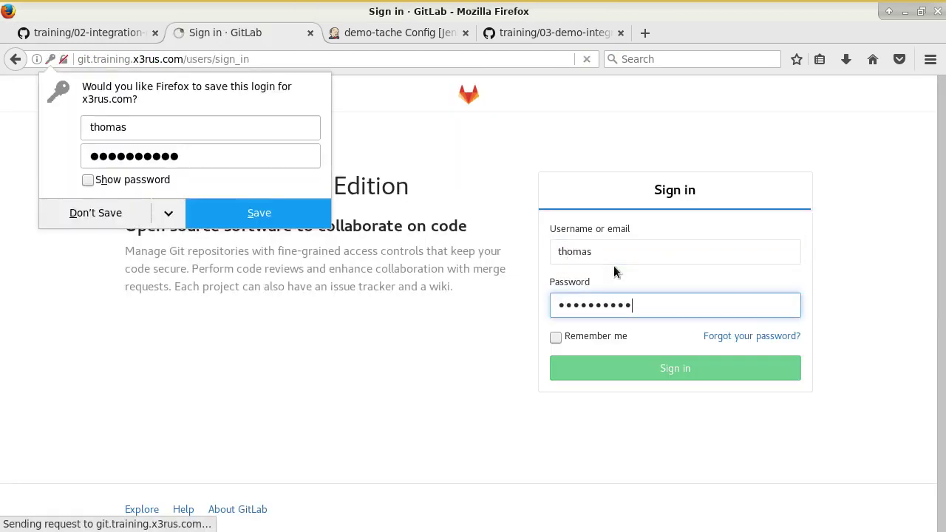
{"action": "left_click", "coordinate": [78, 222]}
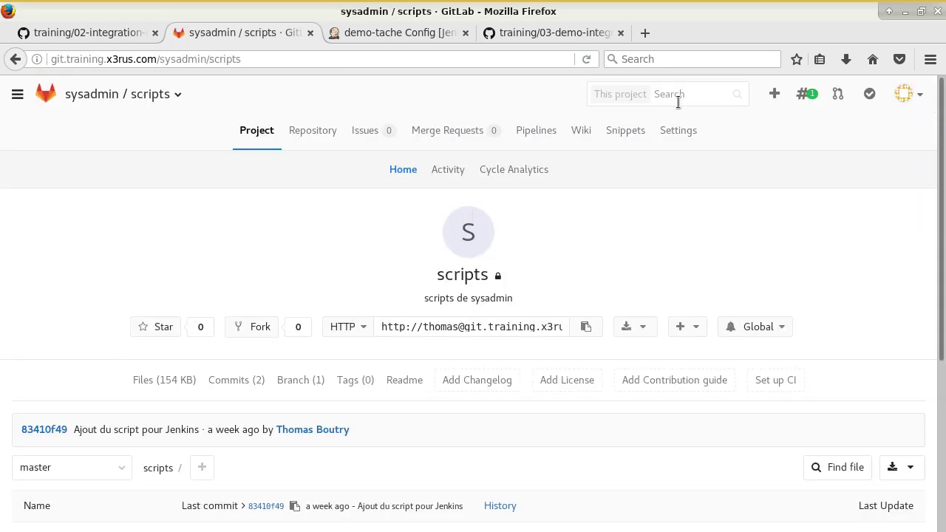
- Open the sysadmin/scripts project's Settings > Members page
{"action": "left_click", "coordinate": [684, 128]}
{"action": "scroll", "coordinate": [589, 292], "scroll_direction": "down", "scroll_amount": 4}
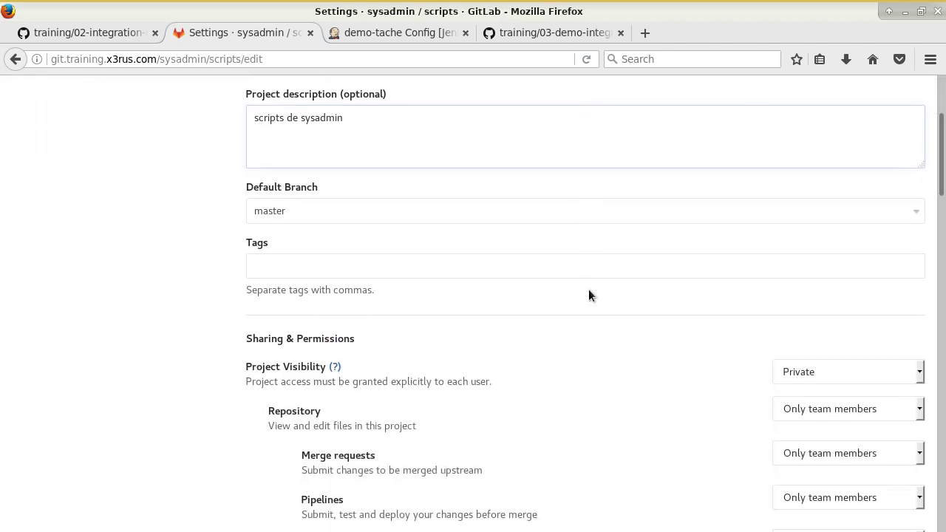
{"action": "scroll", "coordinate": [561, 270], "scroll_direction": "up", "scroll_amount": 4}
{"action": "left_click", "coordinate": [385, 169]}
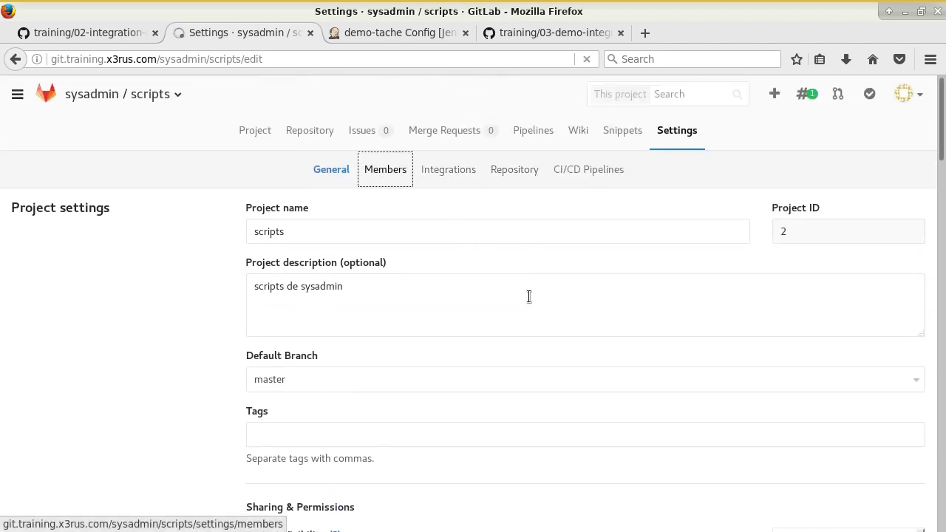
{"action": "scroll", "coordinate": [340, 275], "scroll_direction": "down", "scroll_amount": 3}
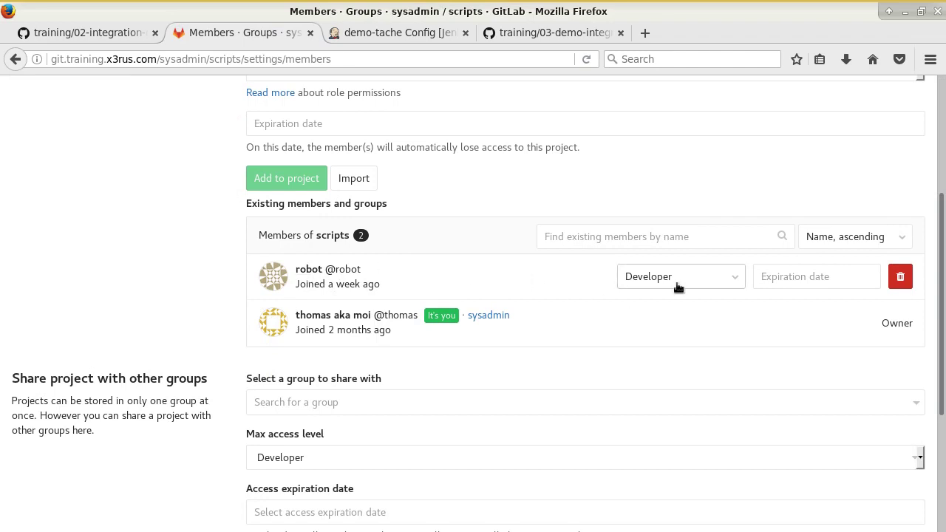
{"action": "scroll", "coordinate": [555, 262], "scroll_direction": "up", "scroll_amount": 3}
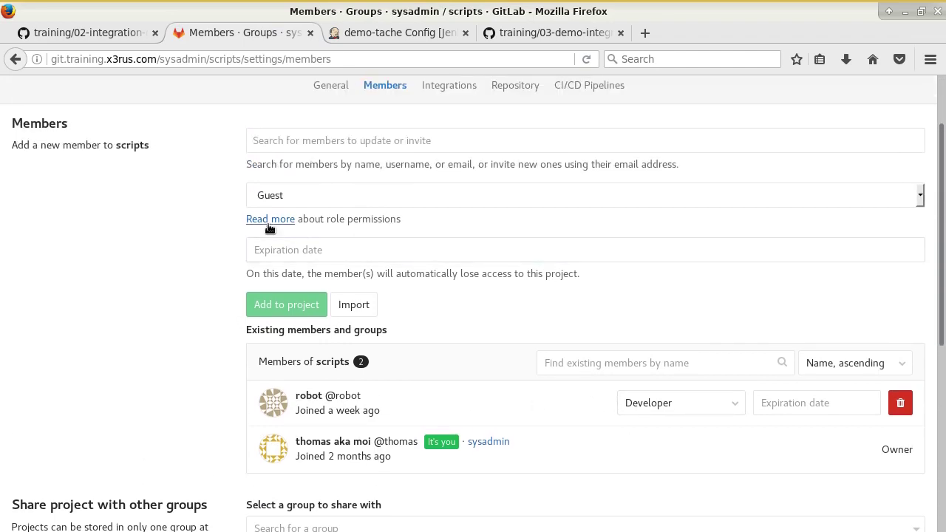
- Open GitLab's user permissions help from 'Read more' in a new tab, review roles, then return to Members
{"action": "middle_click", "coordinate": [280, 220]}
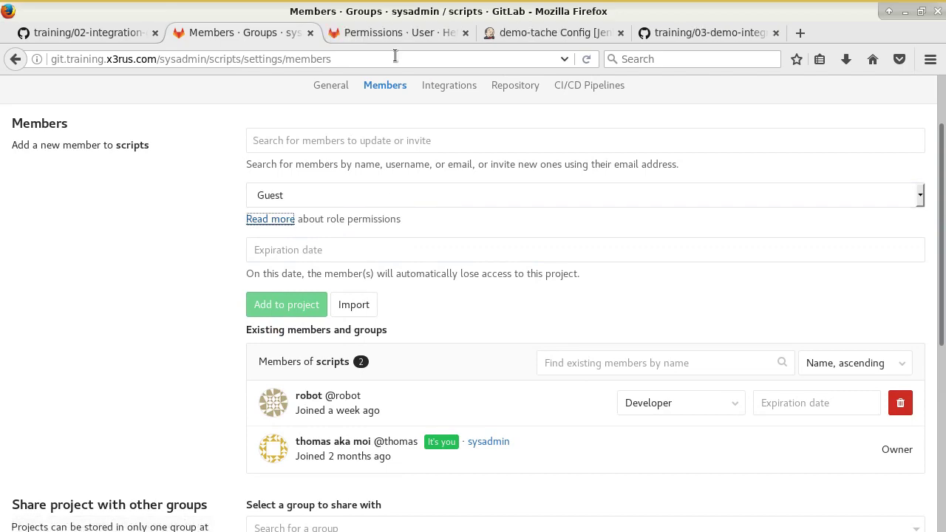
{"action": "left_click", "coordinate": [396, 33]}
{"action": "scroll", "coordinate": [485, 216], "scroll_direction": "down", "scroll_amount": 5}
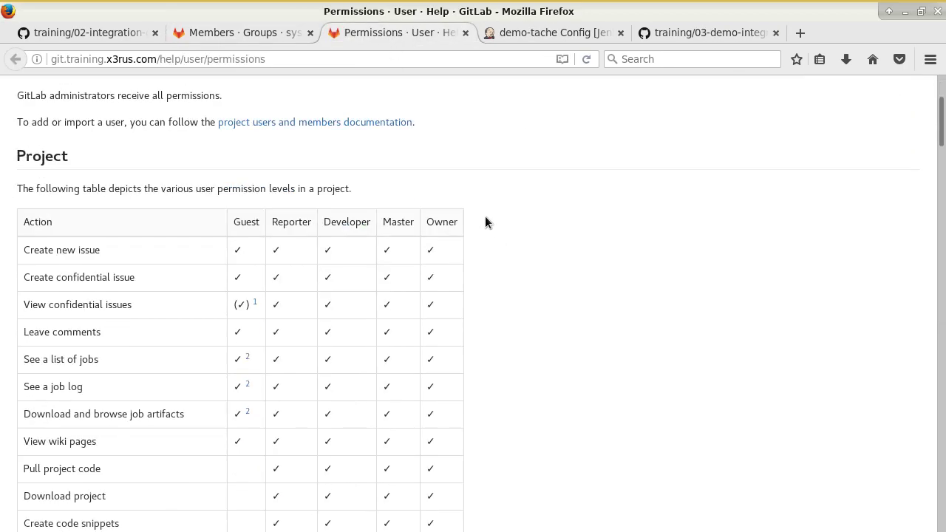
{"action": "scroll", "coordinate": [553, 248], "scroll_direction": "down", "scroll_amount": 2}
{"action": "scroll", "coordinate": [244, 118], "scroll_direction": "up", "scroll_amount": 1}
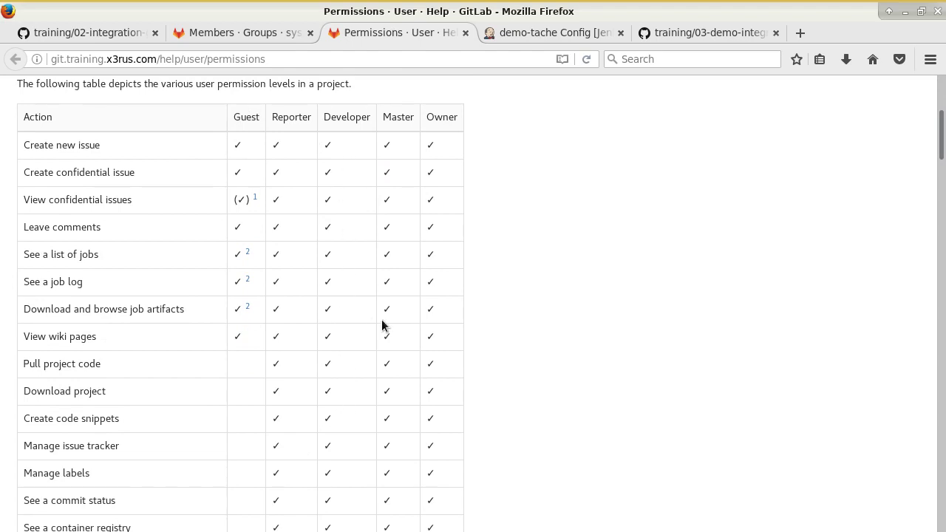
{"action": "scroll", "coordinate": [363, 330], "scroll_direction": "down", "scroll_amount": 9}
{"action": "scroll", "coordinate": [334, 364], "scroll_direction": "down", "scroll_amount": 18}
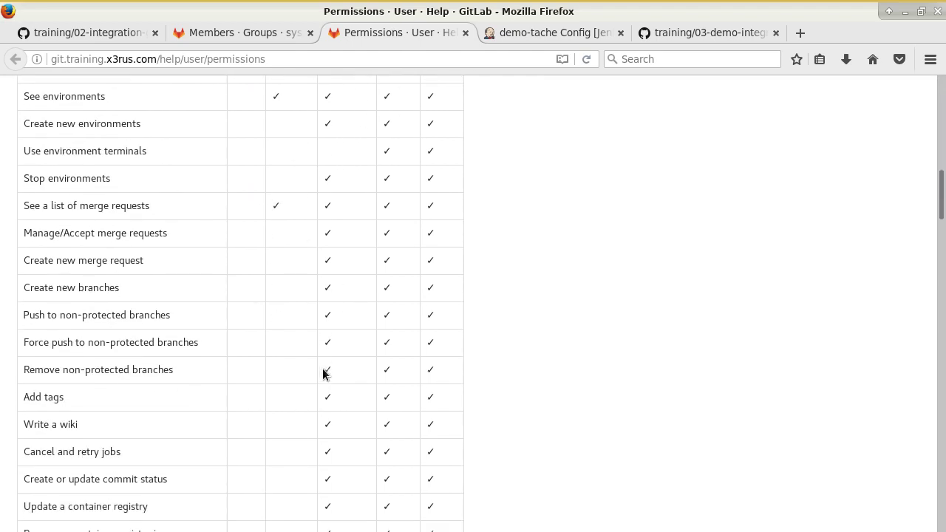
{"action": "scroll", "coordinate": [378, 373], "scroll_direction": "down", "scroll_amount": 3}
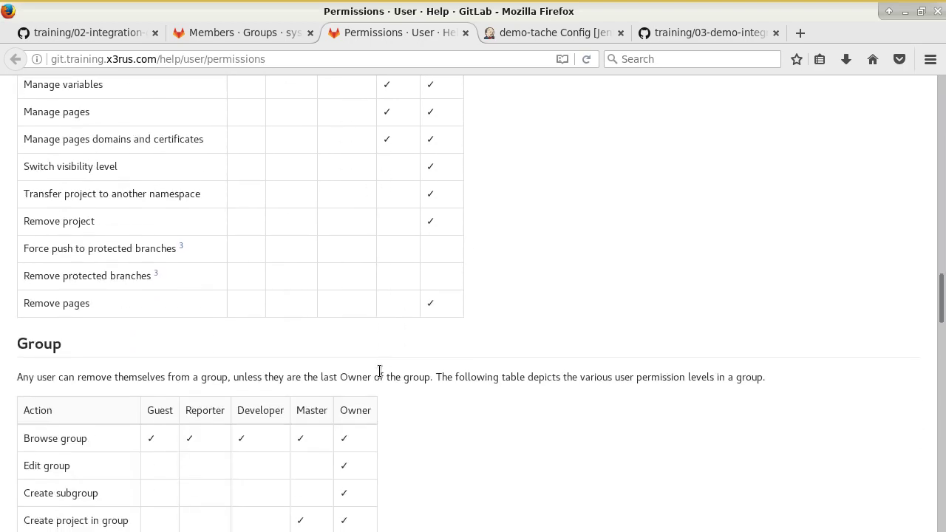
{"action": "scroll", "coordinate": [383, 359], "scroll_direction": "up", "scroll_amount": 20}
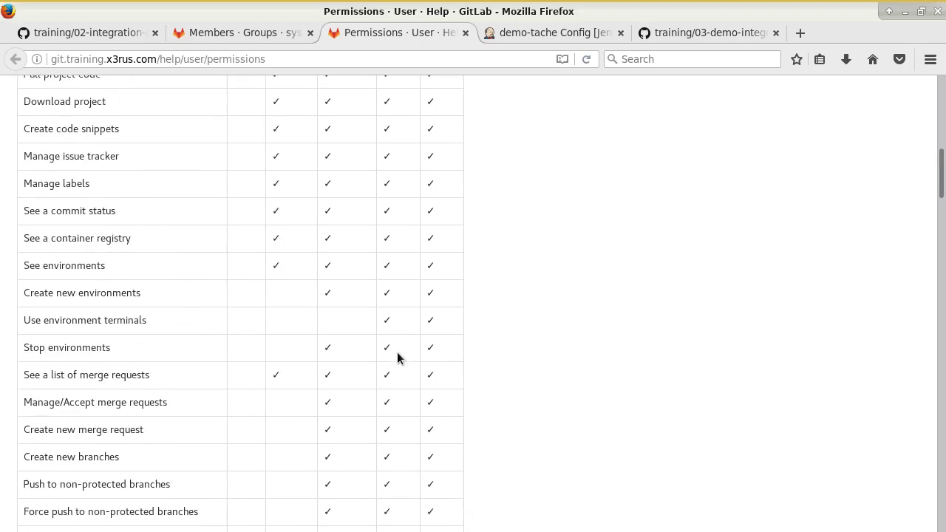
{"action": "left_click", "coordinate": [226, 34]}
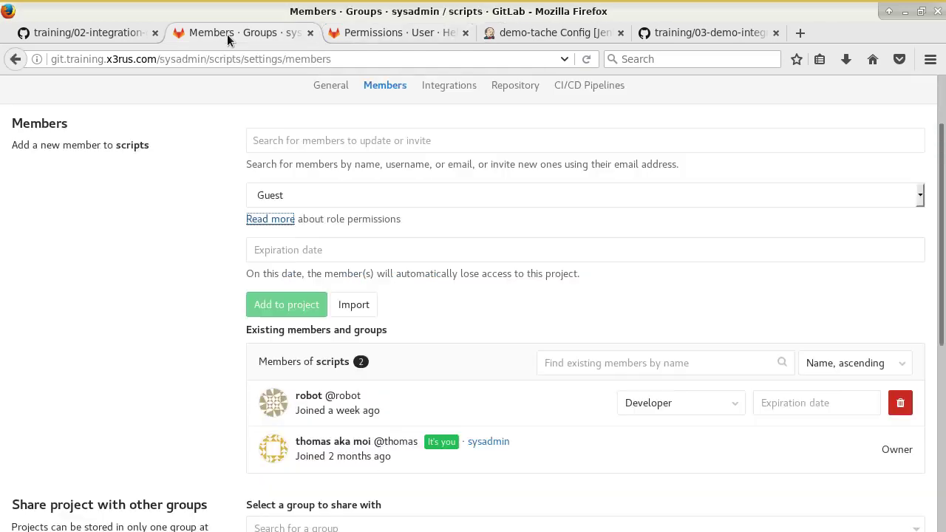
{"action": "scroll", "coordinate": [353, 324], "scroll_direction": "down", "scroll_amount": 3}
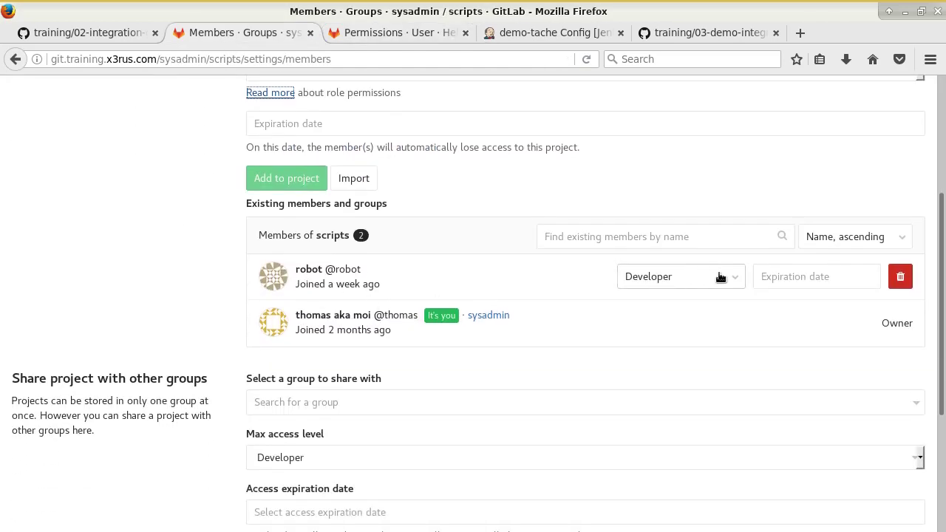
- Copy the tutorial's robot-user git clone command for sysadmin/scripts and start cd /tmp/ in the terminal
{"action": "left_click", "coordinate": [87, 33]}
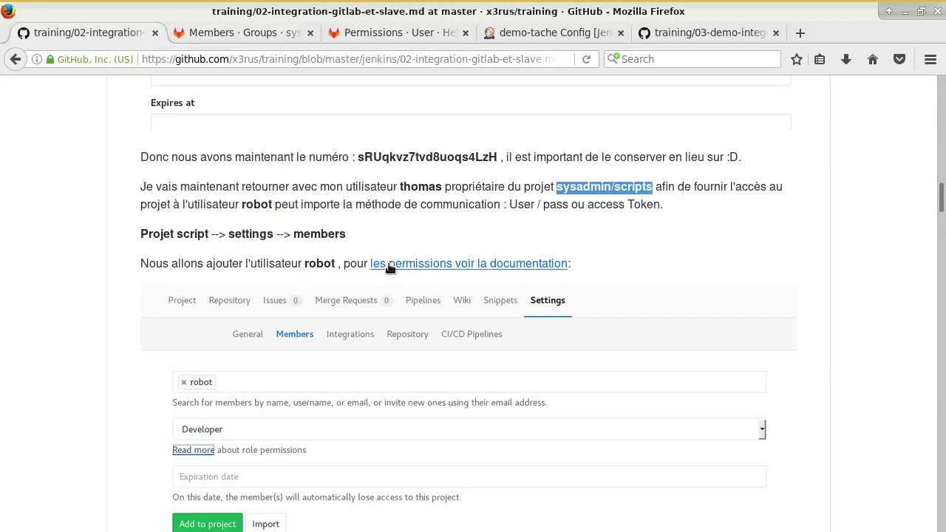
{"action": "scroll", "coordinate": [401, 255], "scroll_direction": "down", "scroll_amount": 8}
{"action": "scroll", "coordinate": [402, 255], "scroll_direction": "down", "scroll_amount": 1}
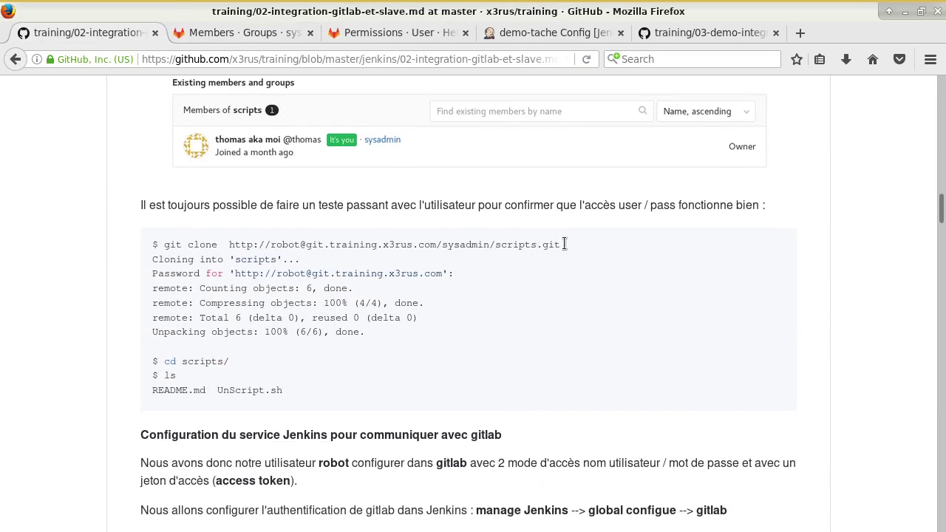
{"action": "left_click_drag", "start_coordinate": [562, 249], "coordinate": [217, 236]}
{"action": "key", "text": "ctrl+c"}
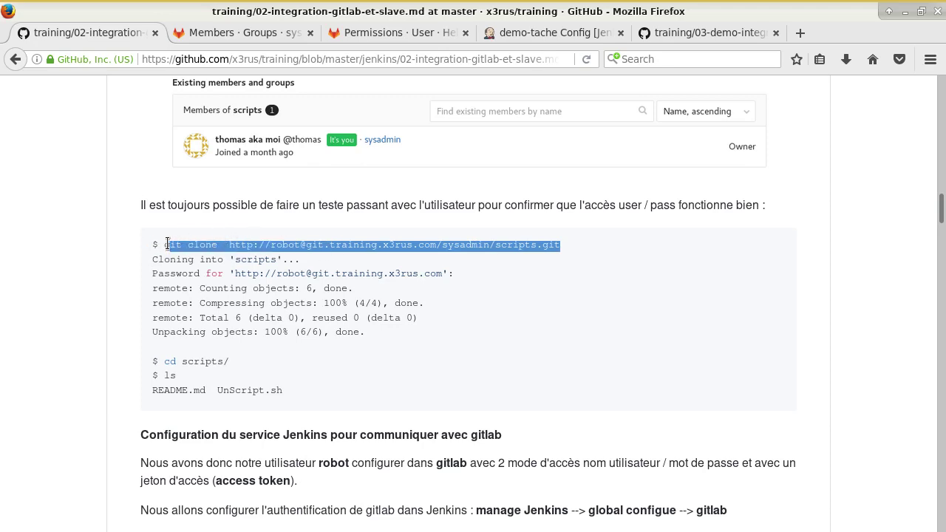
{"action": "key", "text": "alt+Tab"}
{"action": "key", "text": "alt+Tab"}
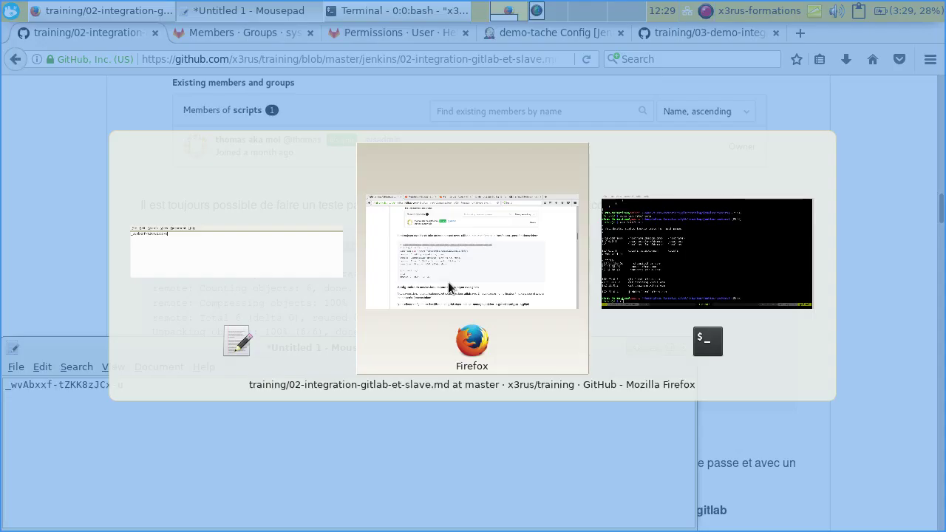
{"action": "key", "text": "alt+Tab"}
{"action": "type", "text": "cd "}
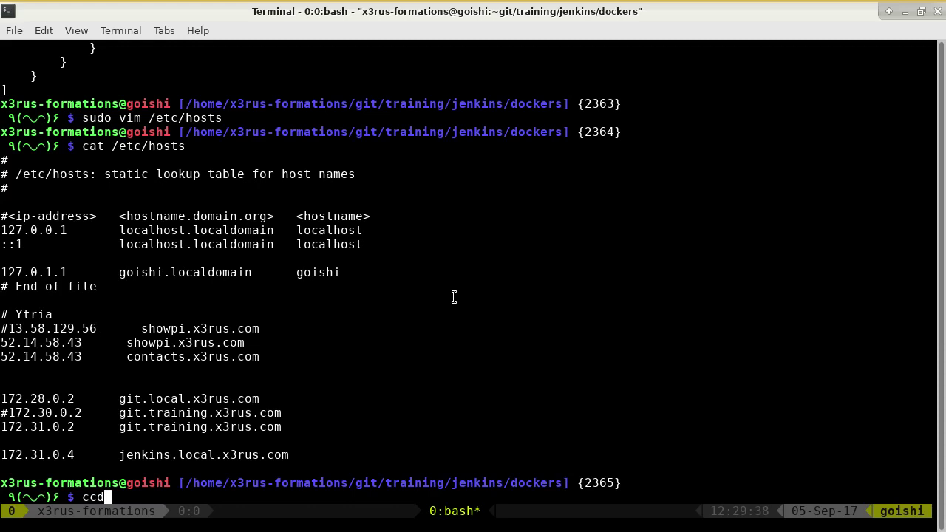
{"action": "type", "text": "/tmp/"}
- In /tmp, run the pasted git clone of sysadmin/scripts as robot and enter the robot password
{"action": "key", "text": "Return"}
{"action": "type", "text": "ls"}
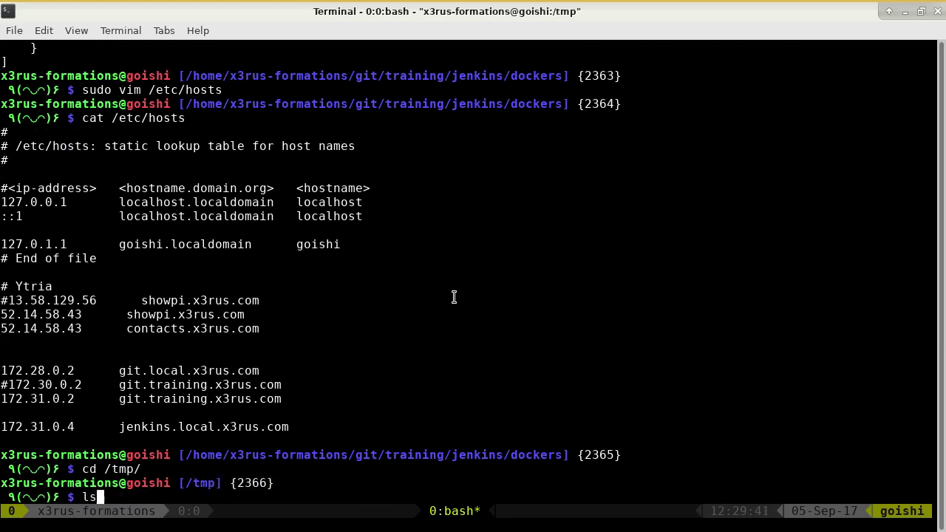
{"action": "key", "text": "Return"}
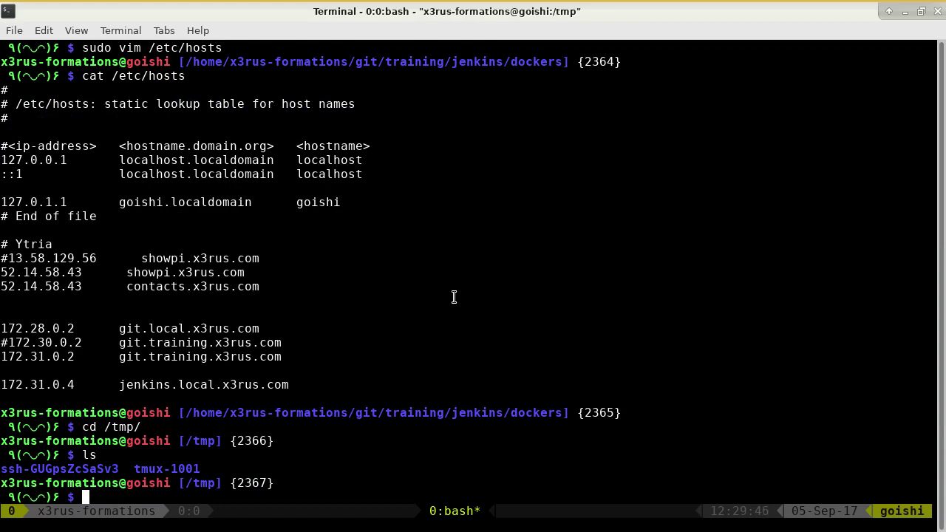
{"action": "key", "text": "ctrl+shift+v"}
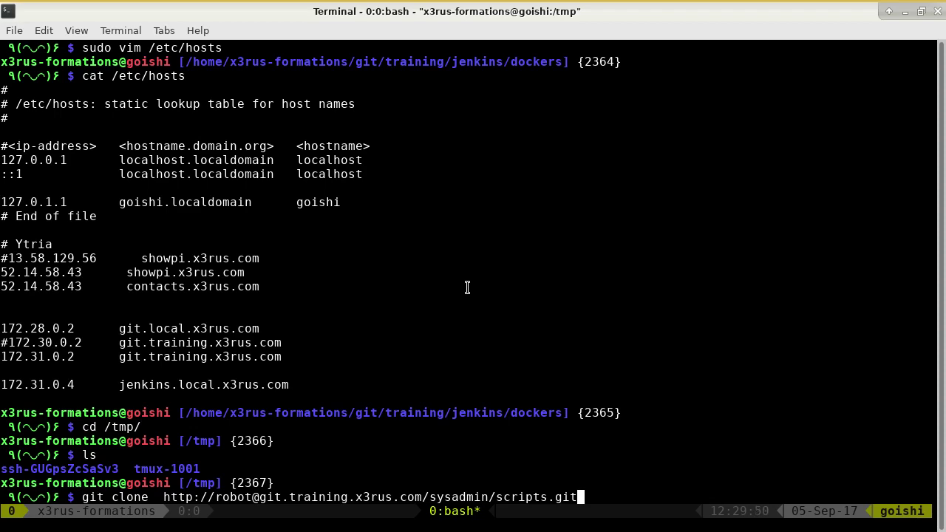
{"action": "key", "text": "Return"}
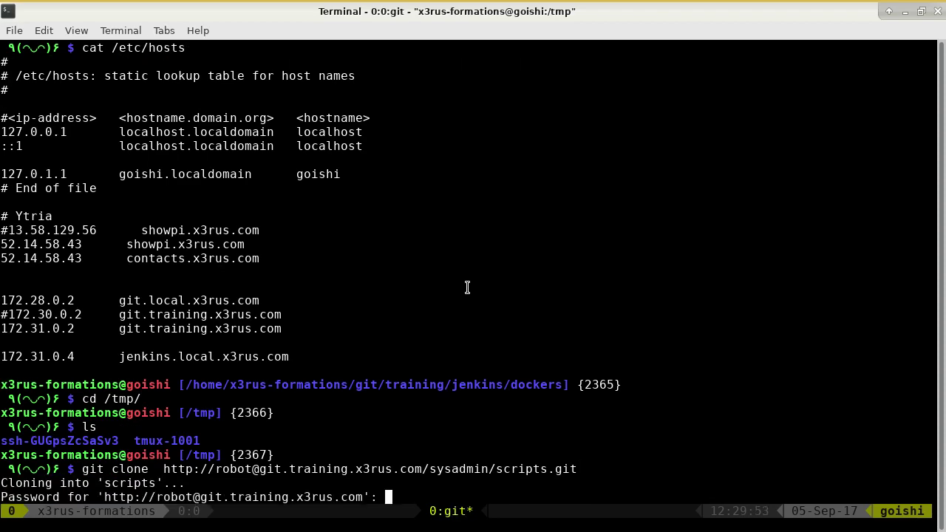
{"action": "key", "text": "Return"}
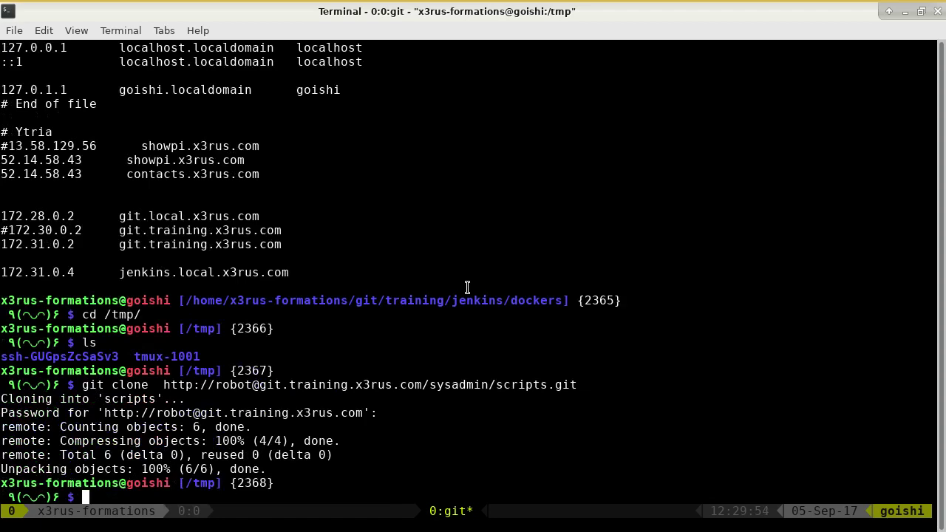
- Enter the cloned scripts folder and list it, confirming README.md and UnScript.sh
{"action": "type", "text": "ls"}
{"action": "key", "text": "Return"}
{"action": "type", "text": "cd un"}
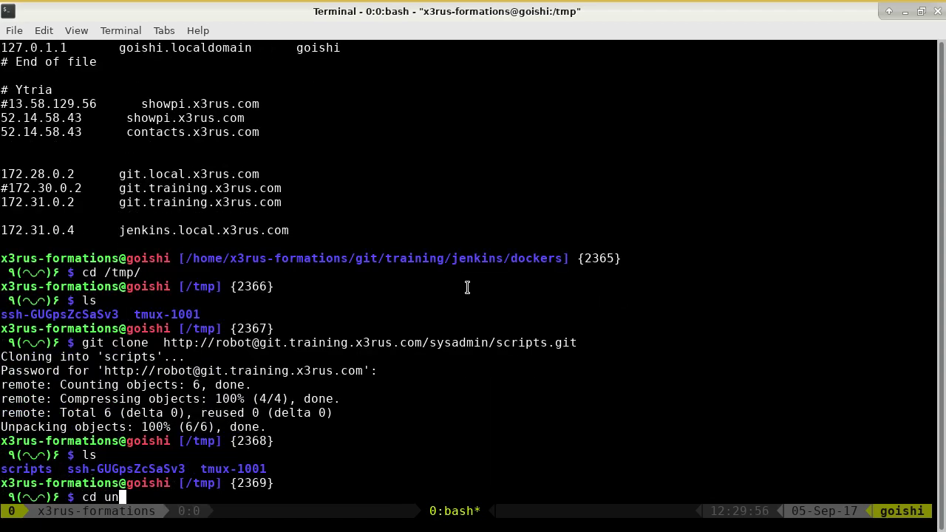
{"action": "key", "text": "BackSpace"}
{"action": "key", "text": "BackSpace"}
{"action": "type", "text": "scripts/"}
{"action": "key", "text": "Return"}
{"action": "type", "text": "ls"}
{"action": "key", "text": "Return"}
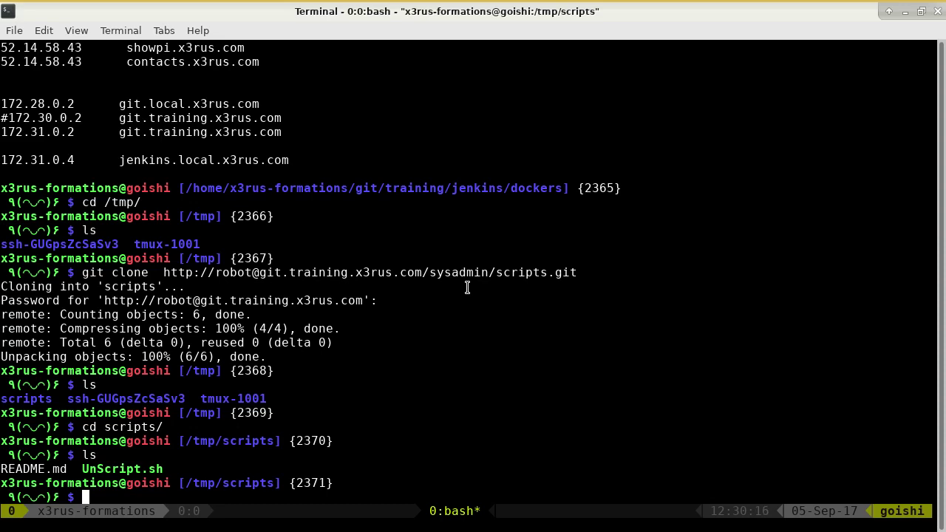
{"action": "key", "text": "alt+Tab"}
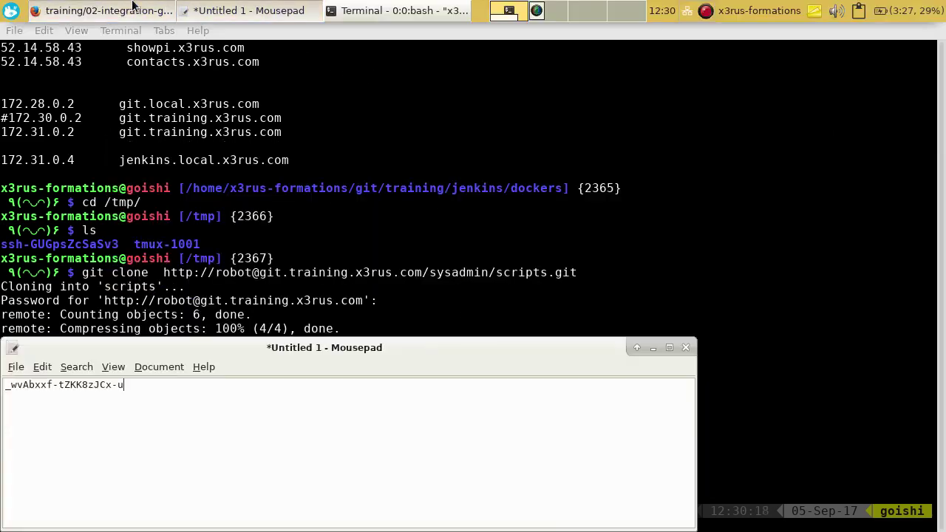
- Read the guide's 'Configuration du service Jenkins' gitlab path, then go to the Jenkins dashboard
{"action": "left_click", "coordinate": [126, 9]}
{"action": "scroll", "coordinate": [331, 277], "scroll_direction": "down", "scroll_amount": 10}
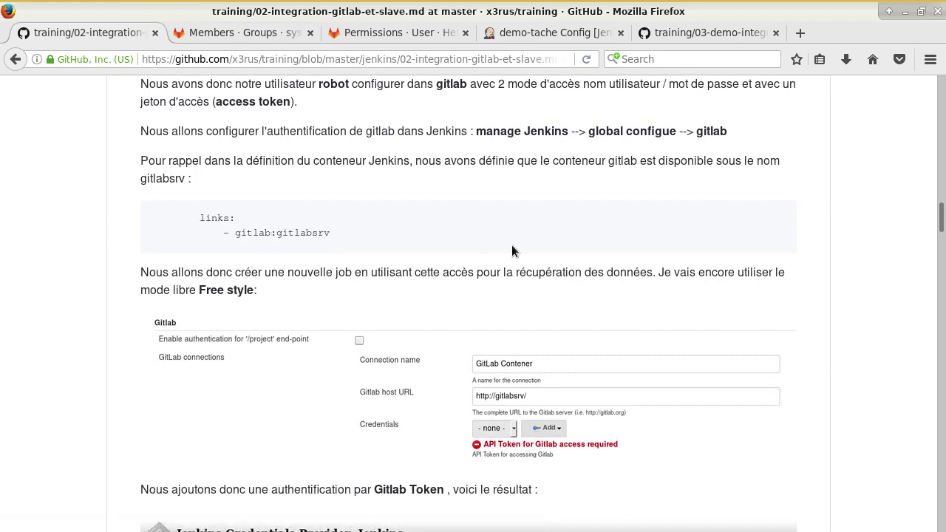
{"action": "scroll", "coordinate": [517, 238], "scroll_direction": "down", "scroll_amount": 2}
{"action": "scroll", "coordinate": [523, 227], "scroll_direction": "up", "scroll_amount": 3}
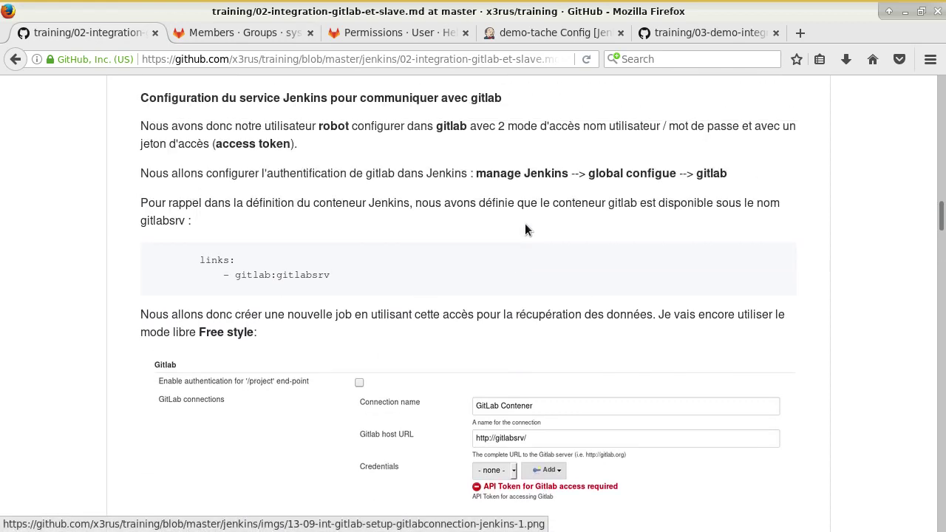
{"action": "left_click_drag", "start_coordinate": [621, 173], "coordinate": [684, 171]}
{"action": "double_click", "coordinate": [709, 175]}
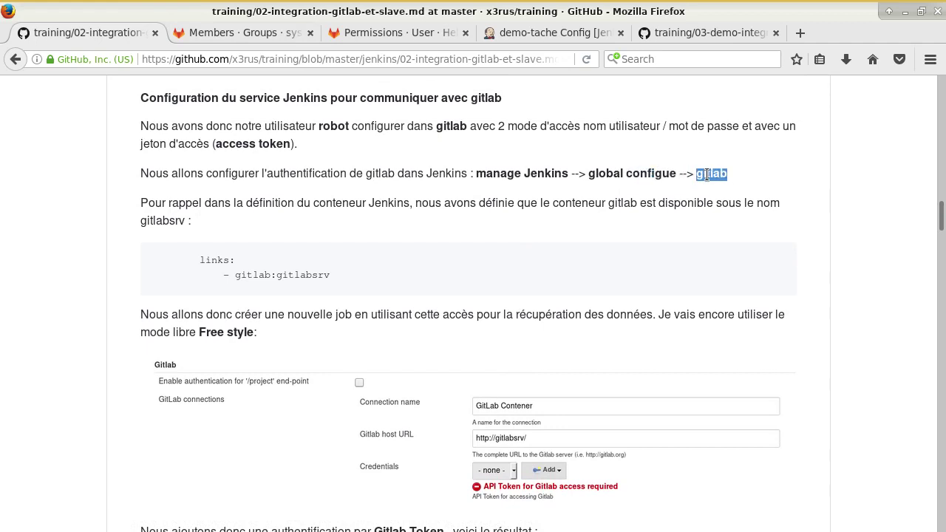
{"action": "scroll", "coordinate": [789, 222], "scroll_direction": "down", "scroll_amount": 1}
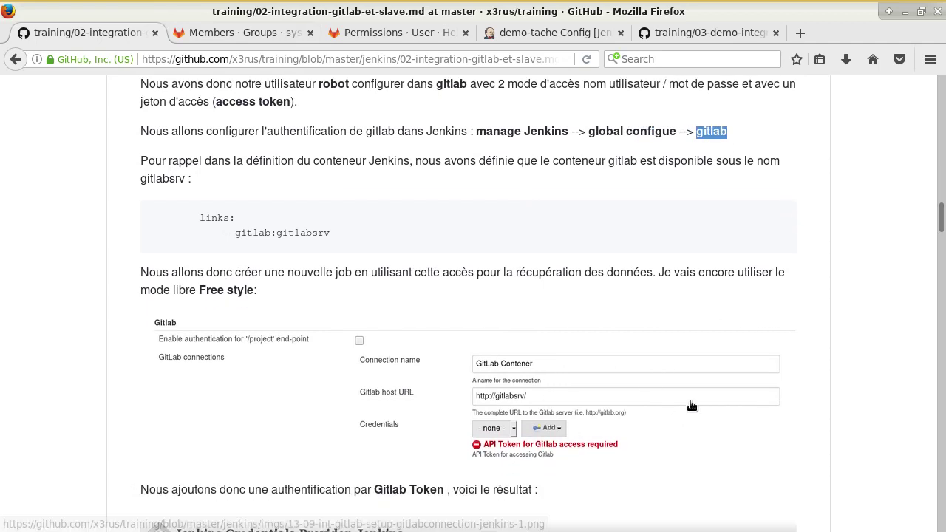
{"action": "left_click", "coordinate": [555, 30]}
{"action": "left_click", "coordinate": [53, 87]}
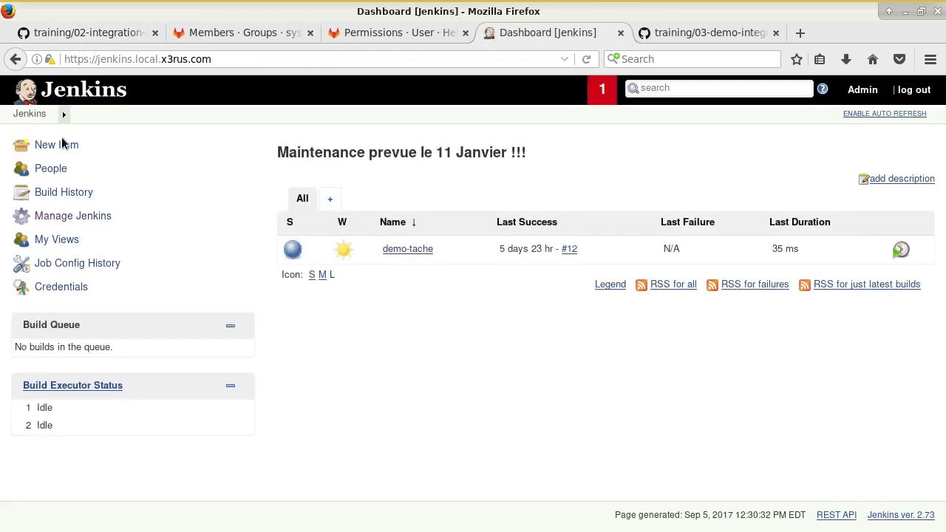
- Open Manage Jenkins > Configure System
{"action": "left_click", "coordinate": [189, 217]}
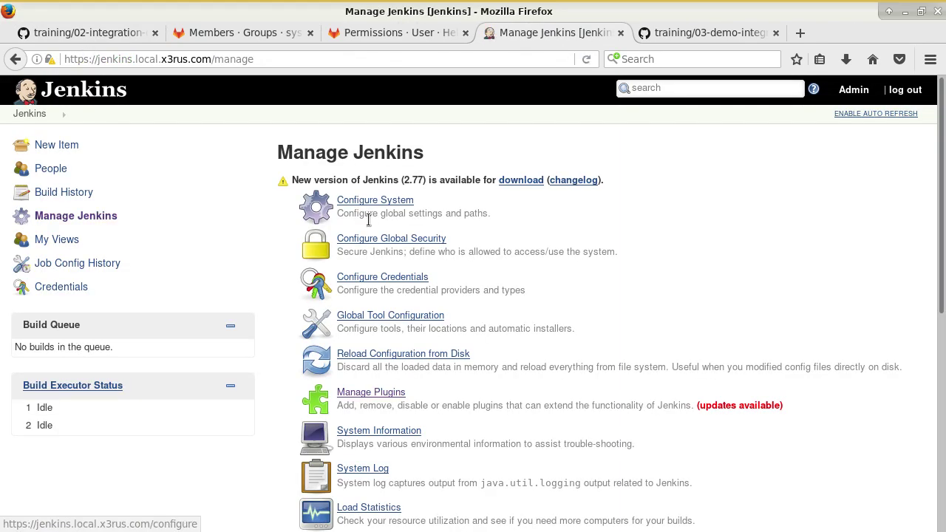
{"action": "left_click", "coordinate": [384, 201]}
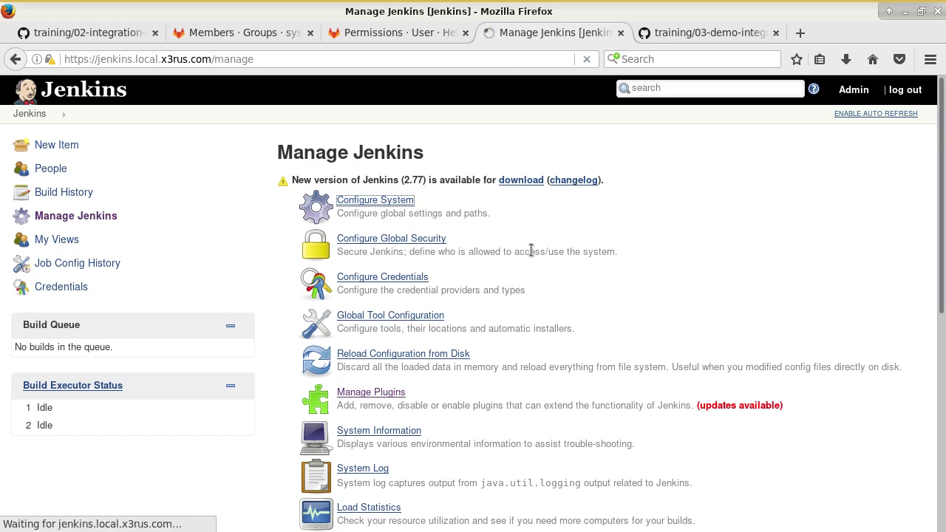
{"action": "left_click", "coordinate": [141, 32]}
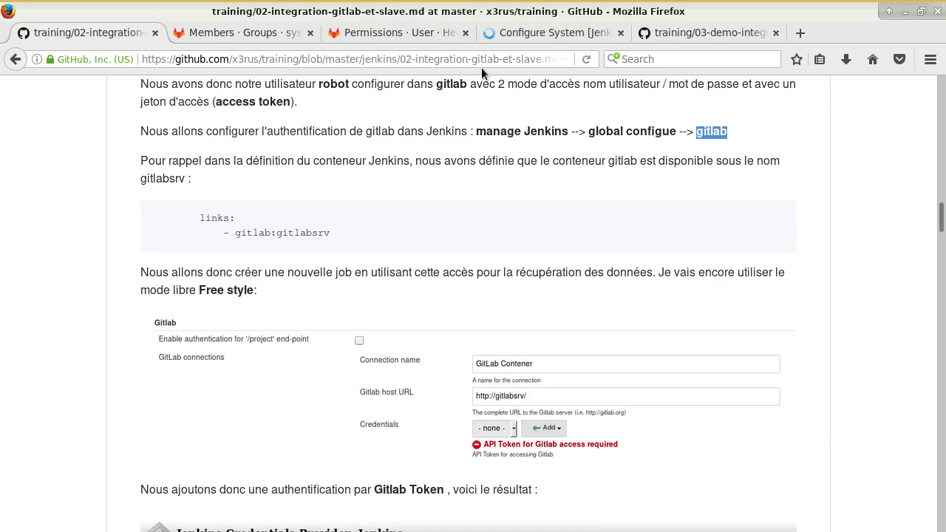
{"action": "left_click", "coordinate": [498, 34]}
- Scroll down and search the page for 'gitlab' to reach the Gitlab section
{"action": "scroll", "coordinate": [419, 270], "scroll_direction": "down", "scroll_amount": 6}
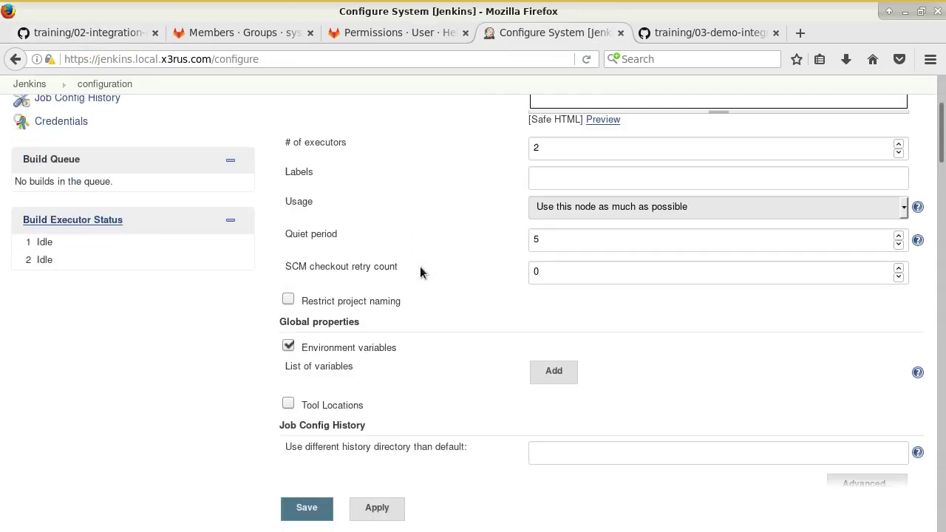
{"action": "scroll", "coordinate": [420, 273], "scroll_direction": "down", "scroll_amount": 8}
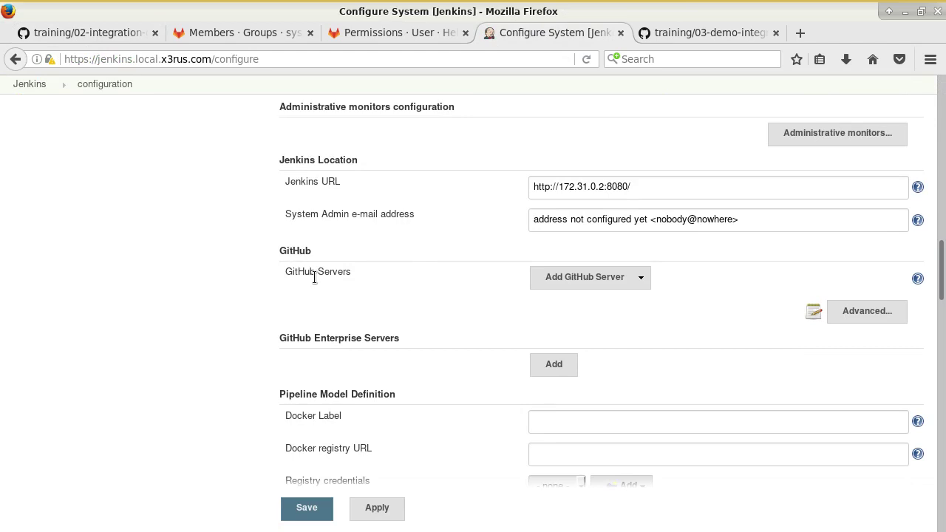
{"action": "scroll", "coordinate": [377, 255], "scroll_direction": "down", "scroll_amount": 2}
{"action": "scroll", "coordinate": [377, 251], "scroll_direction": "down", "scroll_amount": 5}
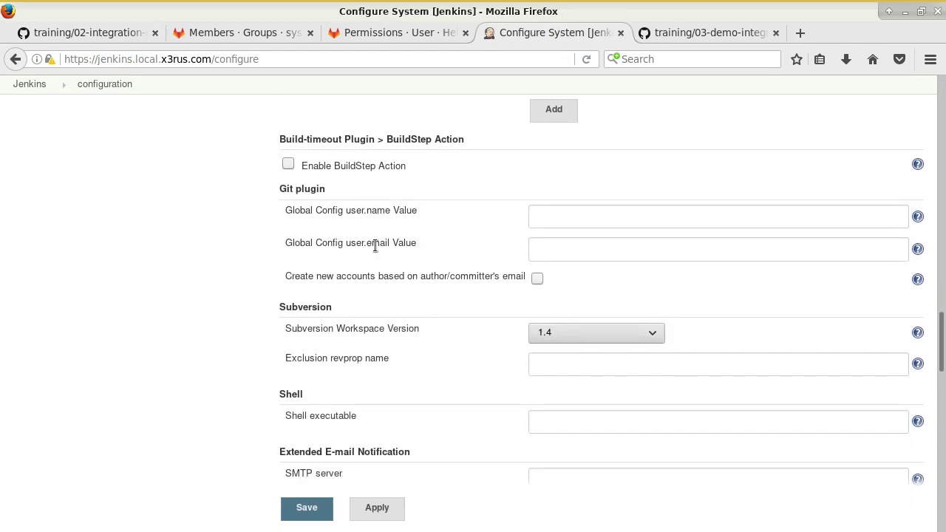
{"action": "scroll", "coordinate": [375, 245], "scroll_direction": "down", "scroll_amount": 3}
{"action": "scroll", "coordinate": [377, 240], "scroll_direction": "up", "scroll_amount": 3}
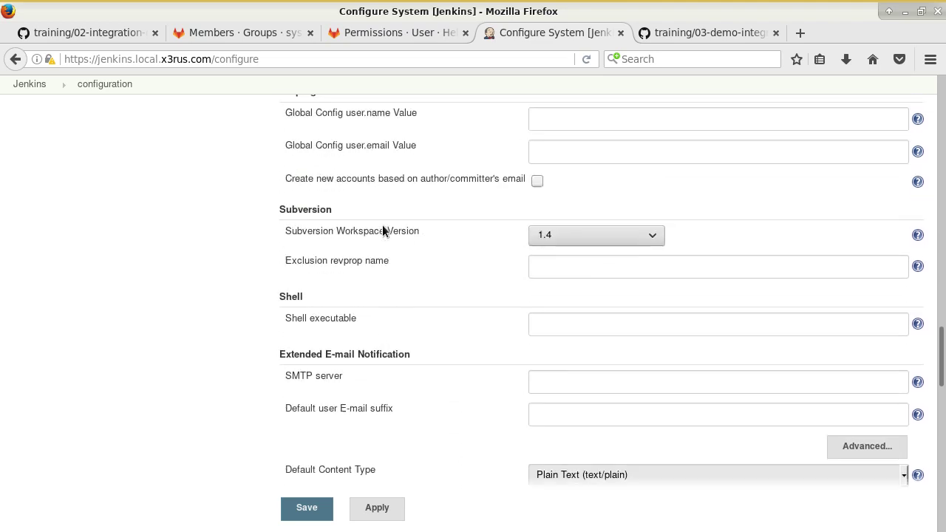
{"action": "scroll", "coordinate": [360, 246], "scroll_direction": "down", "scroll_amount": 6}
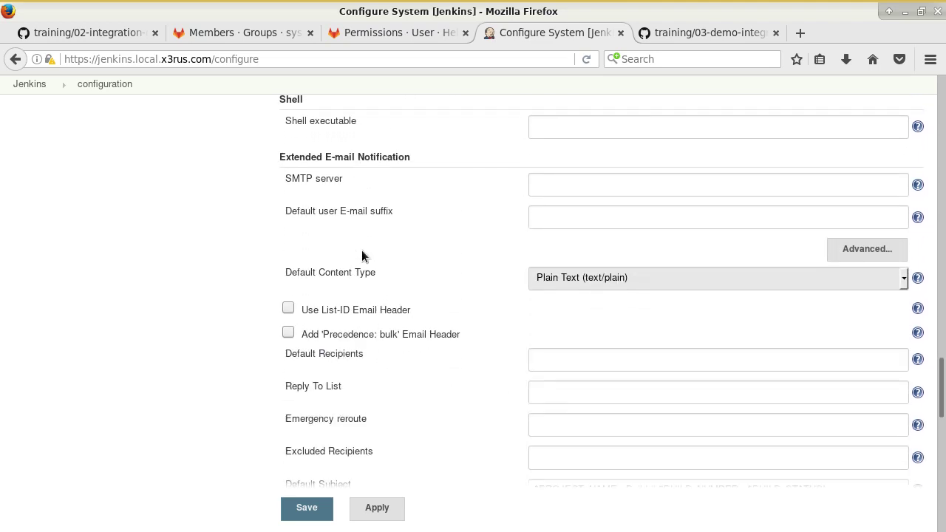
{"action": "scroll", "coordinate": [363, 254], "scroll_direction": "down", "scroll_amount": 6}
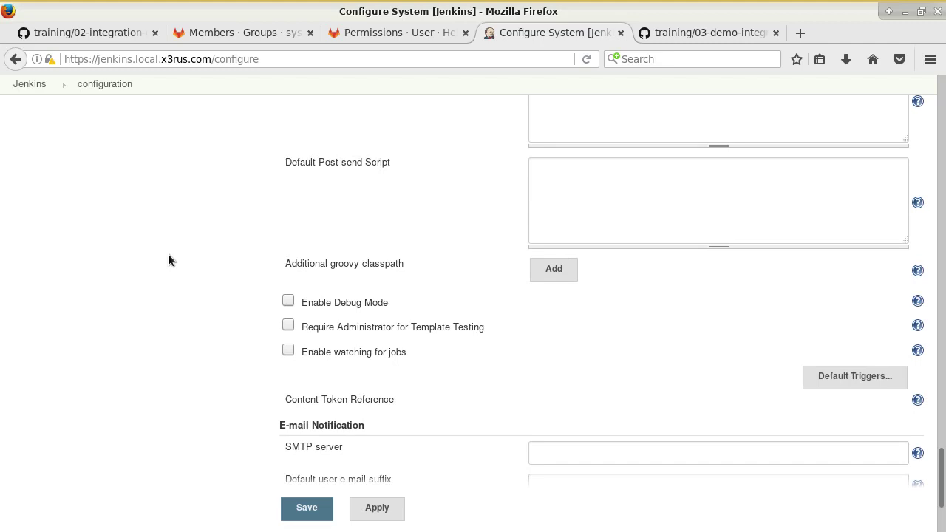
{"action": "key", "text": "ctrl+f"}
{"action": "type", "text": "gitla"}
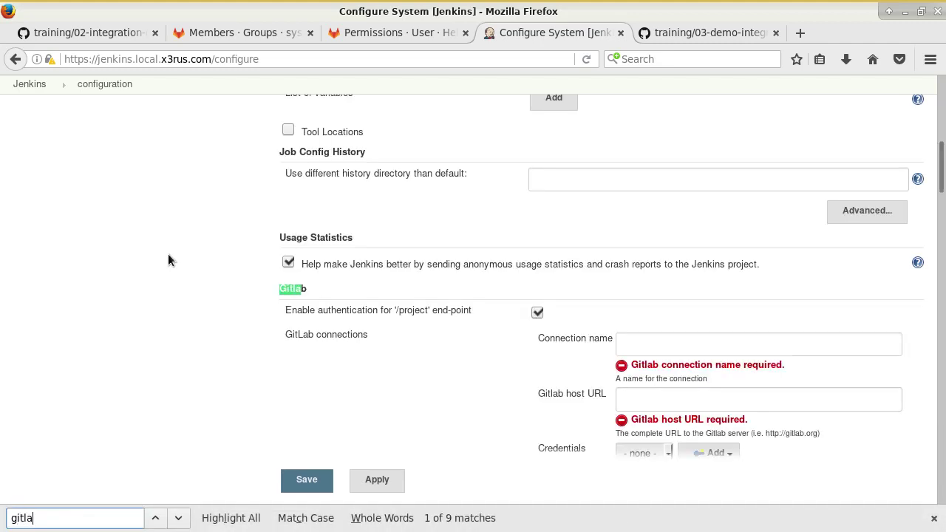
{"action": "type", "text": "b"}
{"action": "left_click", "coordinate": [295, 341]}
{"action": "scroll", "coordinate": [341, 331], "scroll_direction": "down", "scroll_amount": 3}
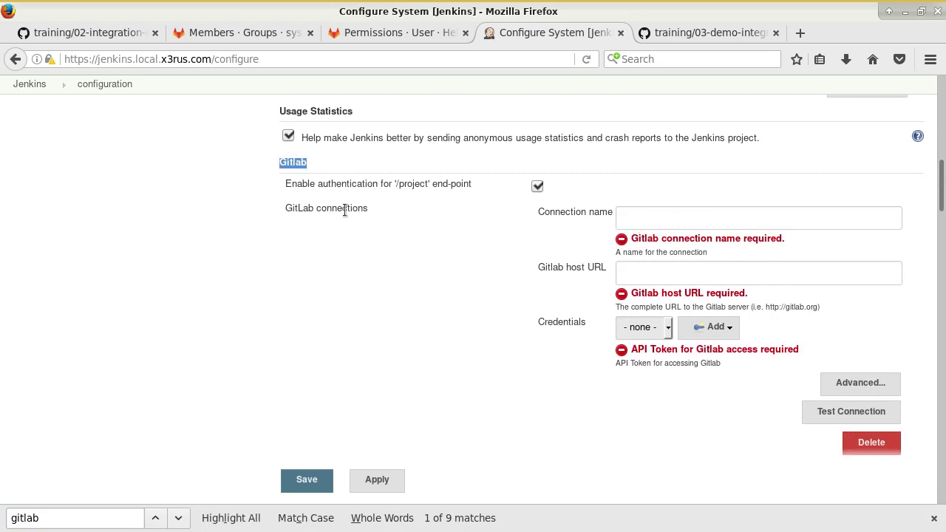
{"action": "left_click", "coordinate": [637, 218]}
{"action": "type", "text": "gitlab"}
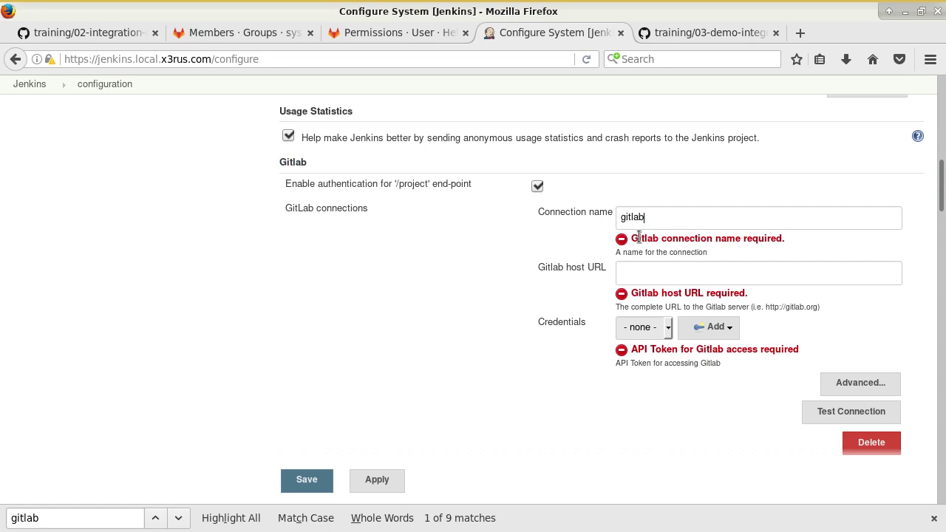
{"action": "type", "text": " Demo"}
{"action": "left_click", "coordinate": [644, 273]}
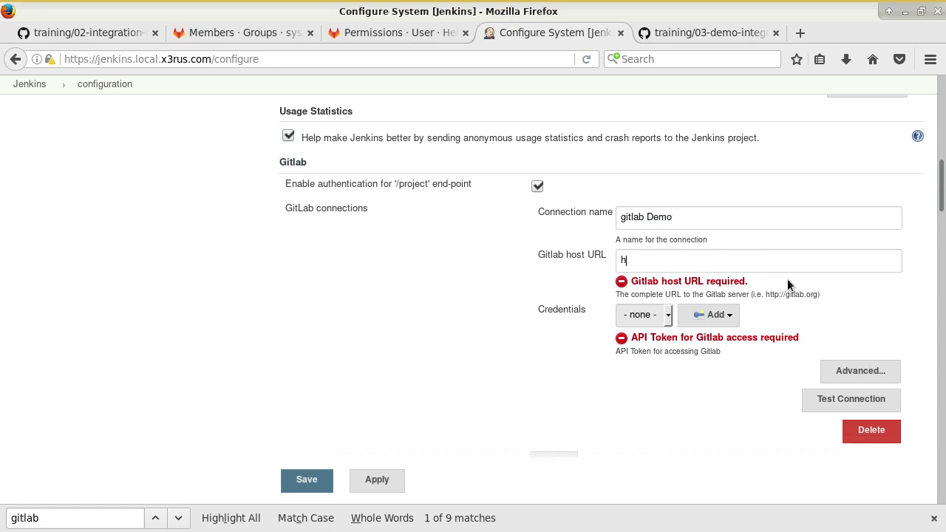
{"action": "type", "text": "http://gitlabsrv/"}
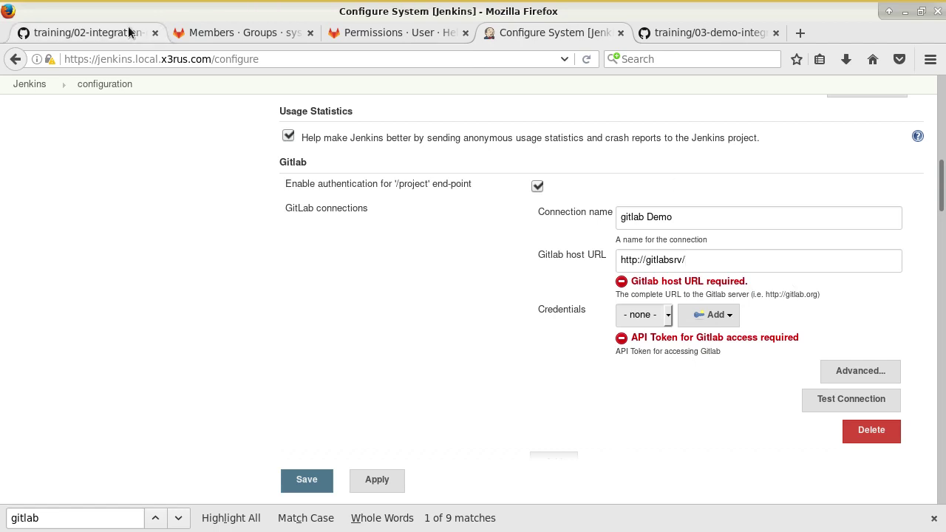
- Verify the gitlabsrv host name in the guide, then review the connection's credential options
{"action": "left_click", "coordinate": [108, 34]}
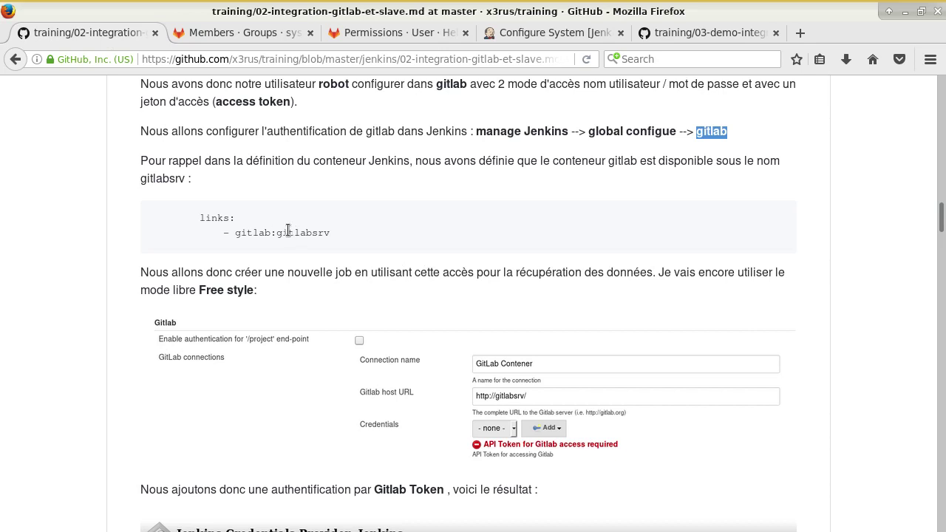
{"action": "left_click_drag", "start_coordinate": [276, 233], "coordinate": [330, 235]}
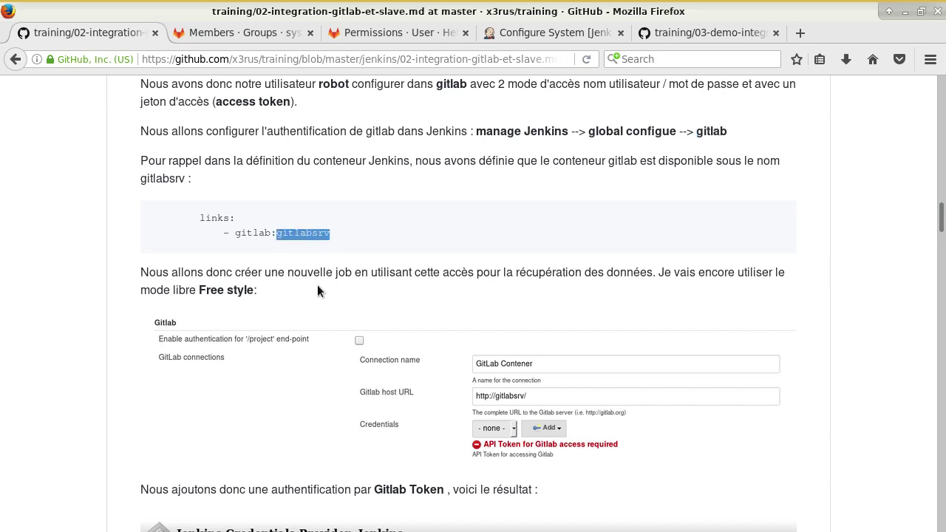
{"action": "left_click", "coordinate": [542, 130]}
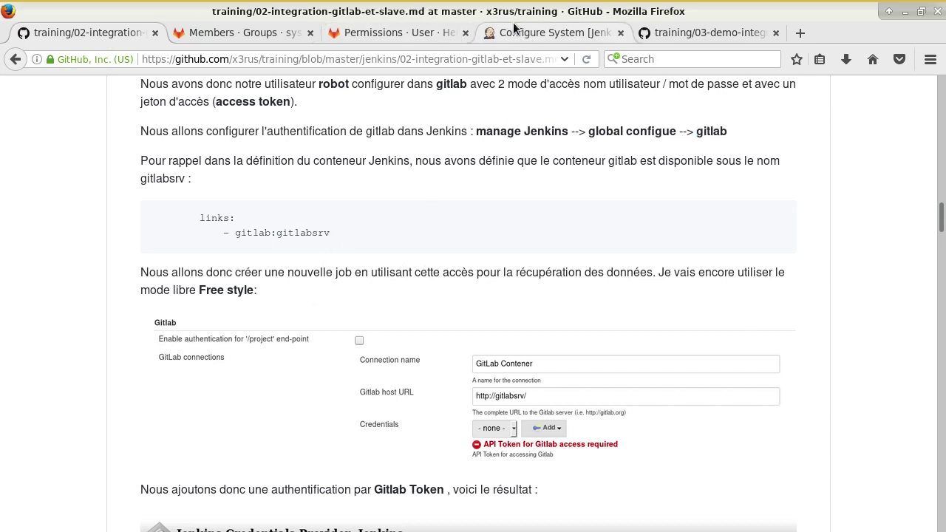
{"action": "left_click", "coordinate": [536, 34]}
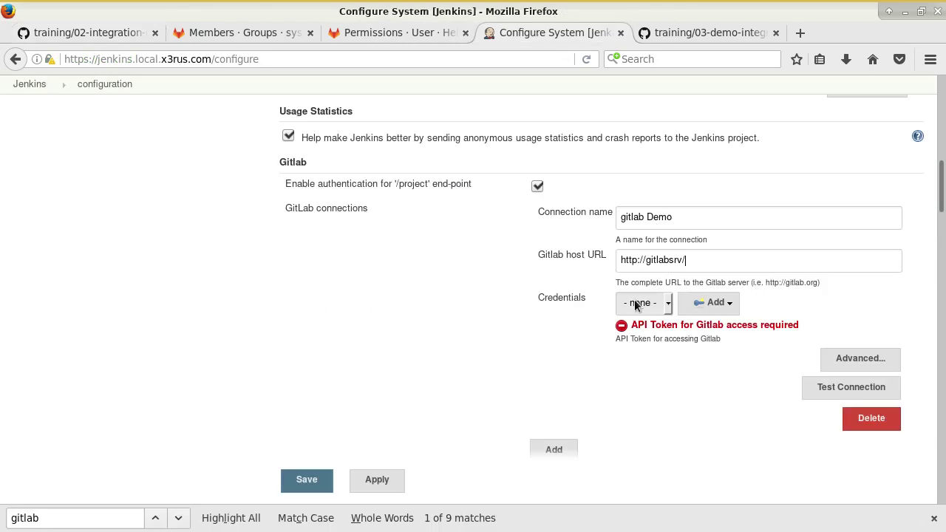
{"action": "left_click", "coordinate": [664, 303]}
{"action": "left_click", "coordinate": [663, 303]}
{"action": "left_click_drag", "start_coordinate": [637, 325], "coordinate": [721, 326]}
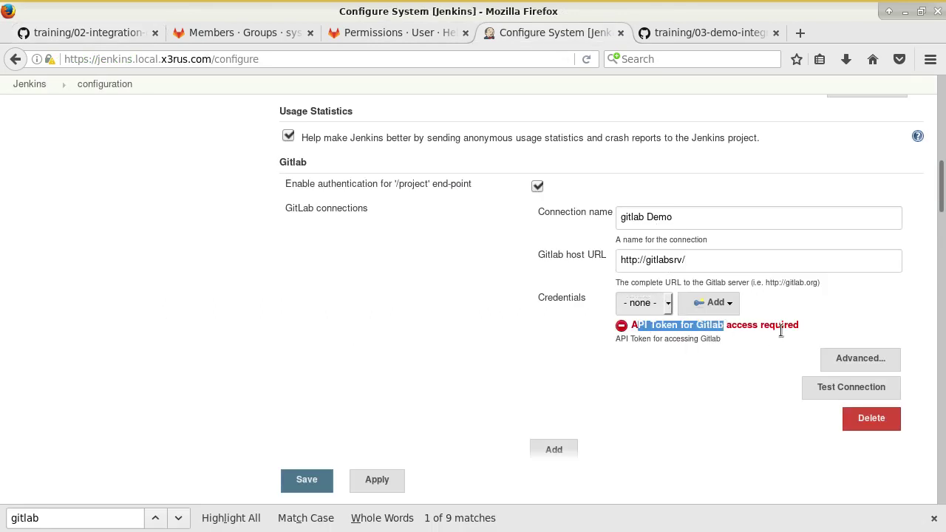
{"action": "left_click", "coordinate": [719, 302]}
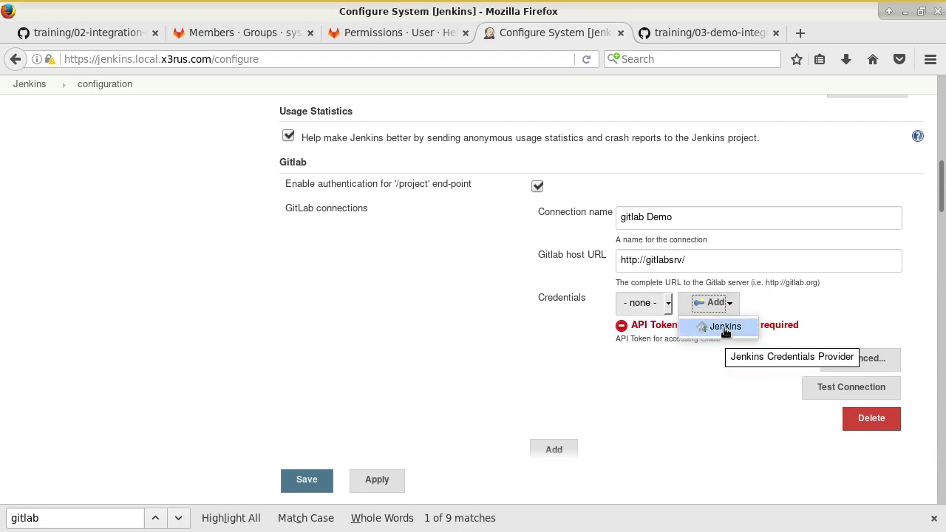
- Add a new Global-scope credential of kind GitLab API token
{"action": "left_click", "coordinate": [728, 325]}
{"action": "scroll", "coordinate": [414, 311], "scroll_direction": "down", "scroll_amount": 2}
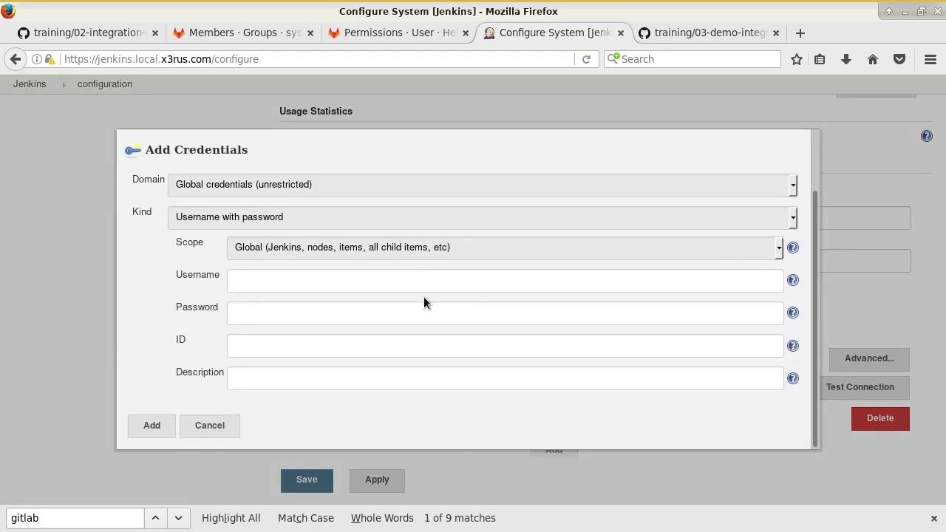
{"action": "left_click", "coordinate": [306, 250]}
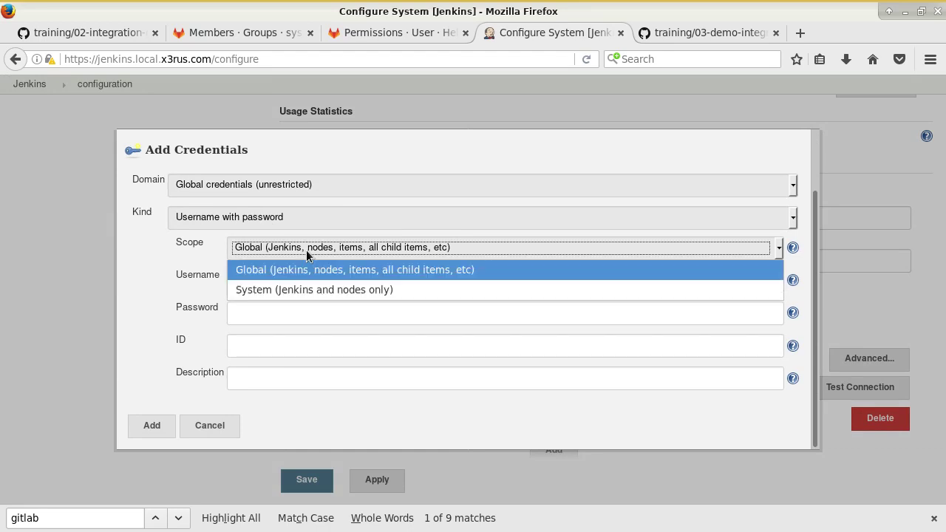
{"action": "left_click", "coordinate": [323, 249]}
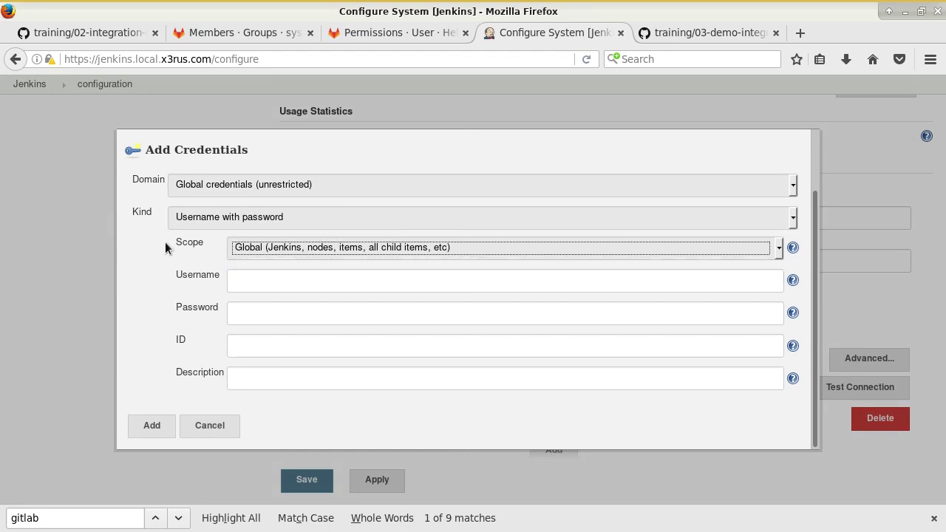
{"action": "left_click", "coordinate": [248, 215]}
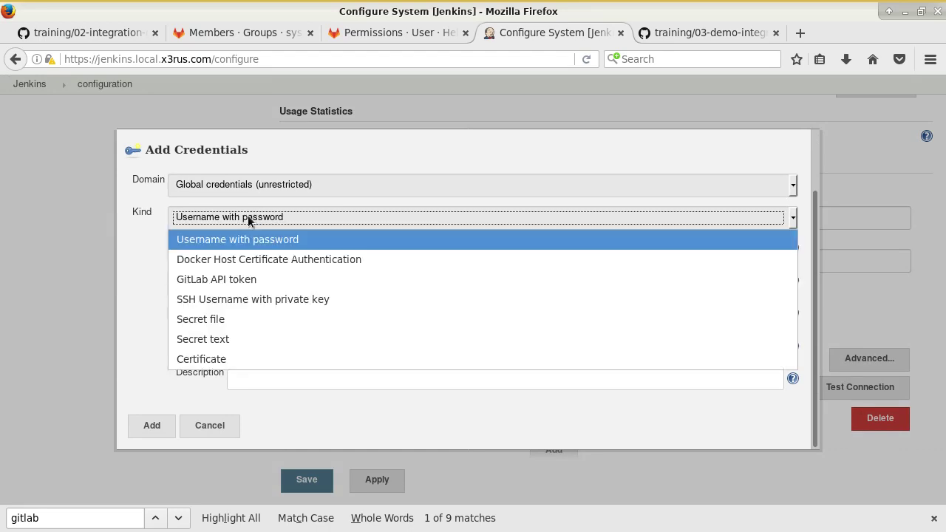
{"action": "left_click", "coordinate": [279, 280]}
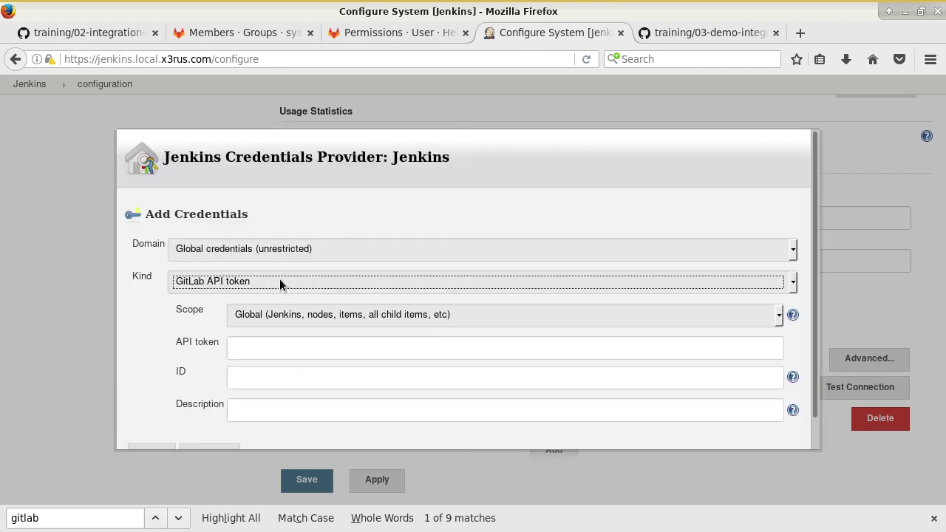
{"action": "left_click", "coordinate": [334, 340]}
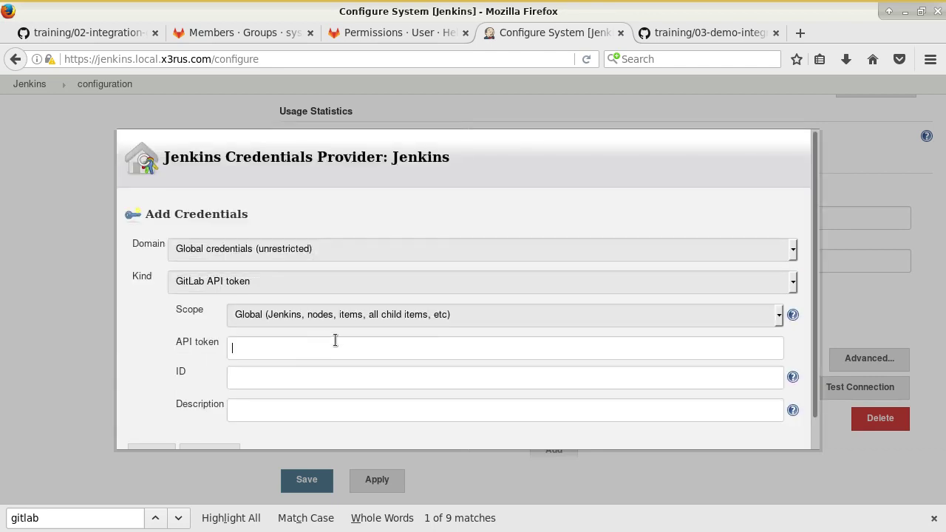
{"action": "scroll", "coordinate": [352, 359], "scroll_direction": "down", "scroll_amount": 1}
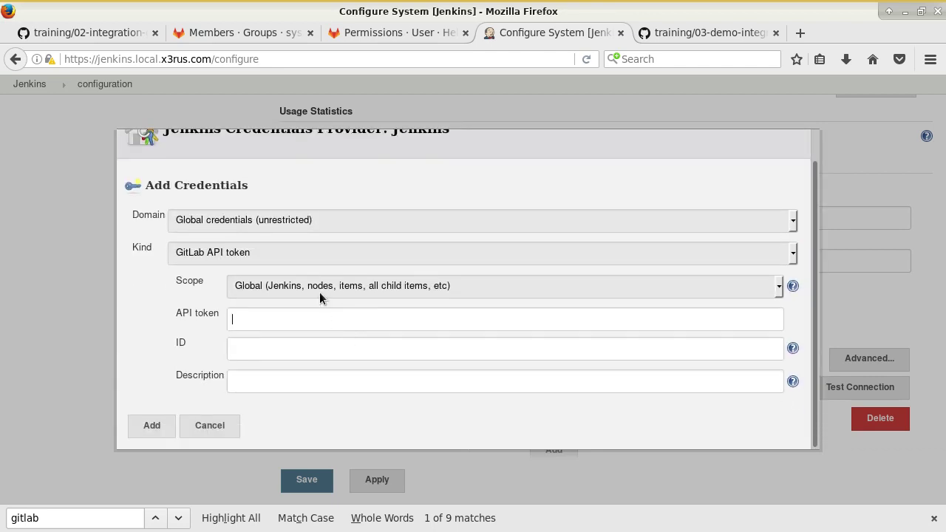
{"action": "left_click", "coordinate": [262, 285]}
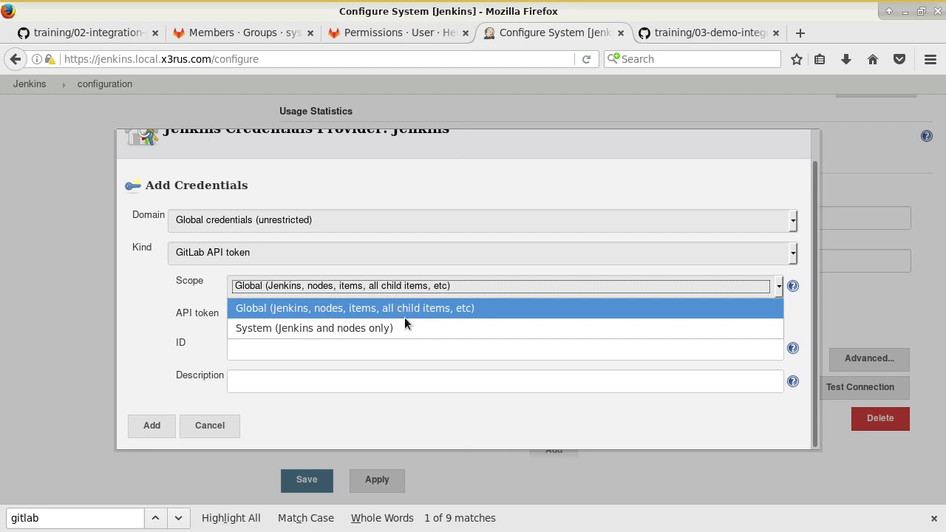
{"action": "left_click", "coordinate": [250, 309]}
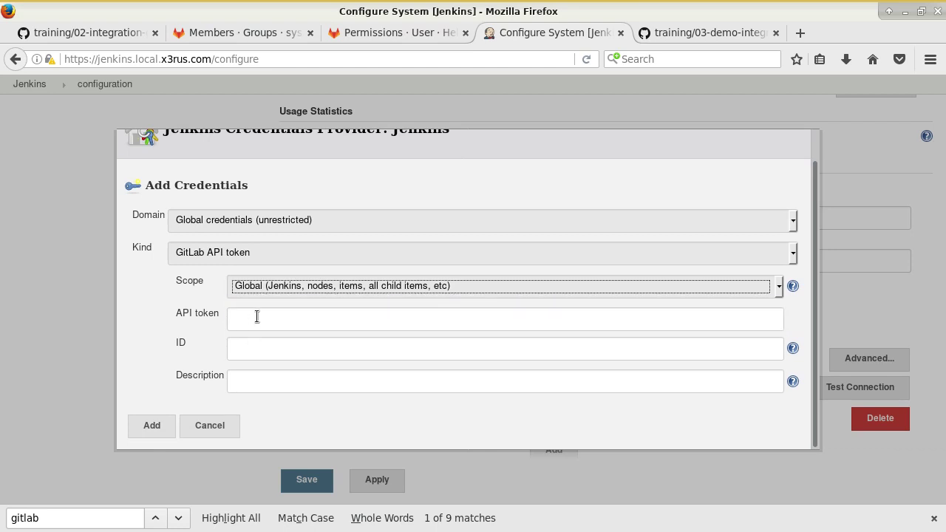
{"action": "left_click", "coordinate": [275, 320]}
- Copy the saved API token from Mousepad and paste it into the API token field
{"action": "key", "text": "alt+Tab"}
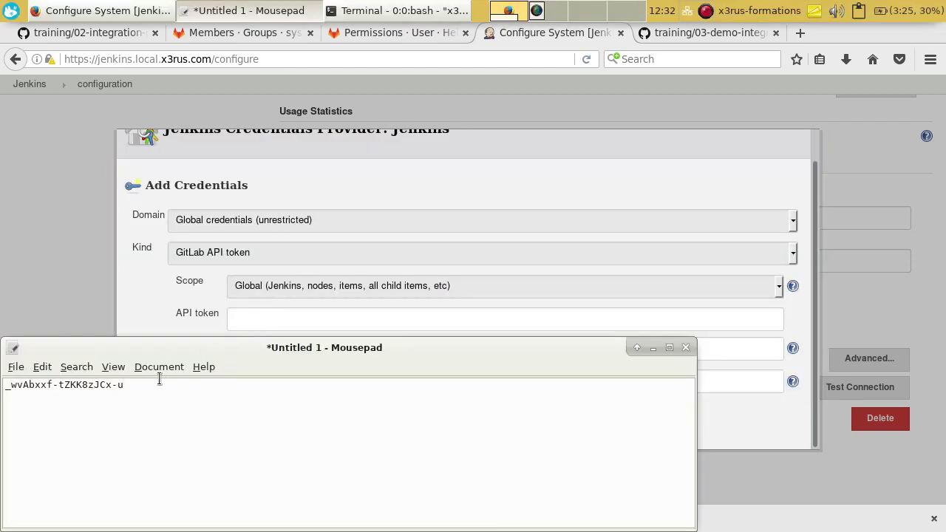
{"action": "left_click_drag", "start_coordinate": [146, 388], "coordinate": [3, 386]}
{"action": "left_click", "coordinate": [137, 392]}
{"action": "triple_click", "coordinate": [31, 390]}
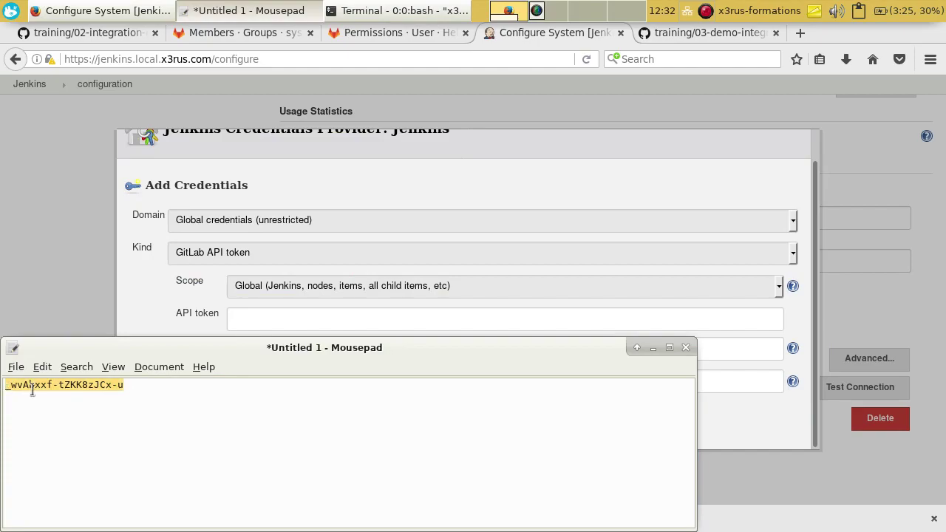
{"action": "key", "text": "ctrl+c"}
{"action": "left_click", "coordinate": [247, 323]}
{"action": "key", "text": "ctrl+v"}
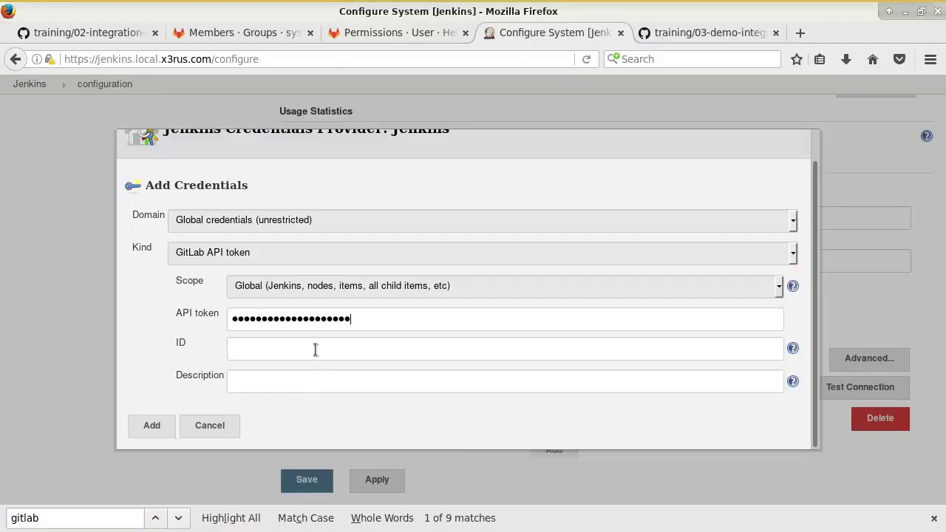
- Set the credential ID to Robot_token_gitlab with a description about token access to gitlab
{"action": "left_click", "coordinate": [315, 350]}
{"action": "type", "text": "Robot_token_gitl"}
{"action": "type", "text": "an"}
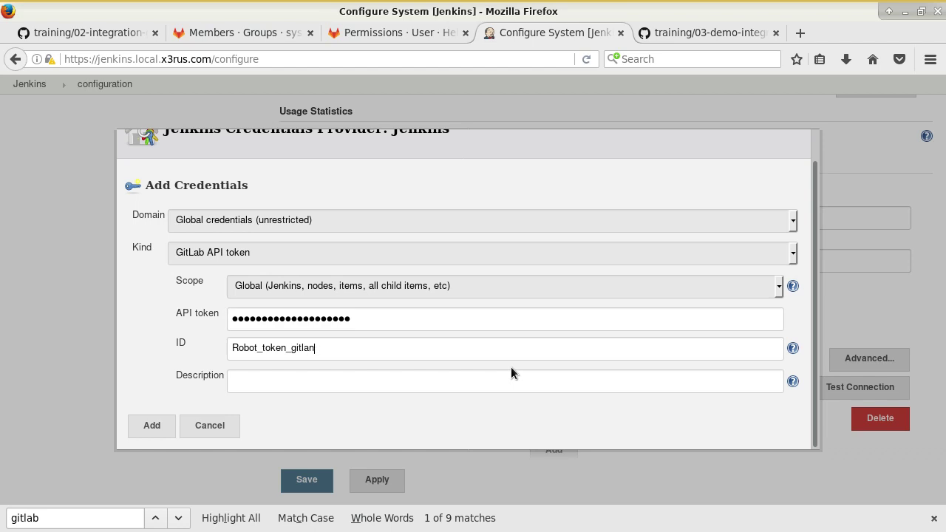
{"action": "key", "text": "BackSpace"}
{"action": "type", "text": "b"}
{"action": "left_click", "coordinate": [480, 385]}
{"action": "type", "text": "L'access par tocke"}
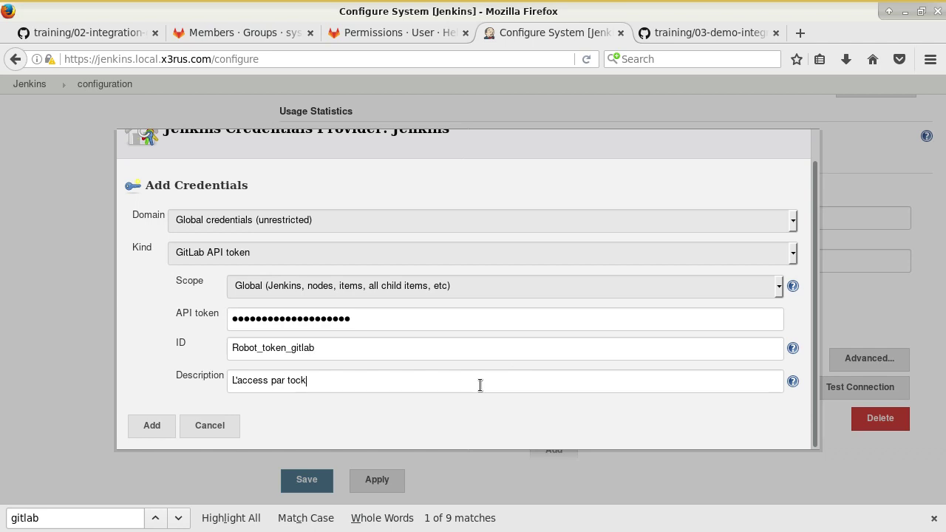
{"action": "key", "text": "BackSpace"}
{"action": "key", "text": "BackSpace"}
{"action": "key", "text": "BackSpace"}
{"action": "type", "text": "cken a gitlab"}
- Add the token credential and select 'GitLab API token' for the gitlab Demo connection
{"action": "left_click", "coordinate": [150, 427]}
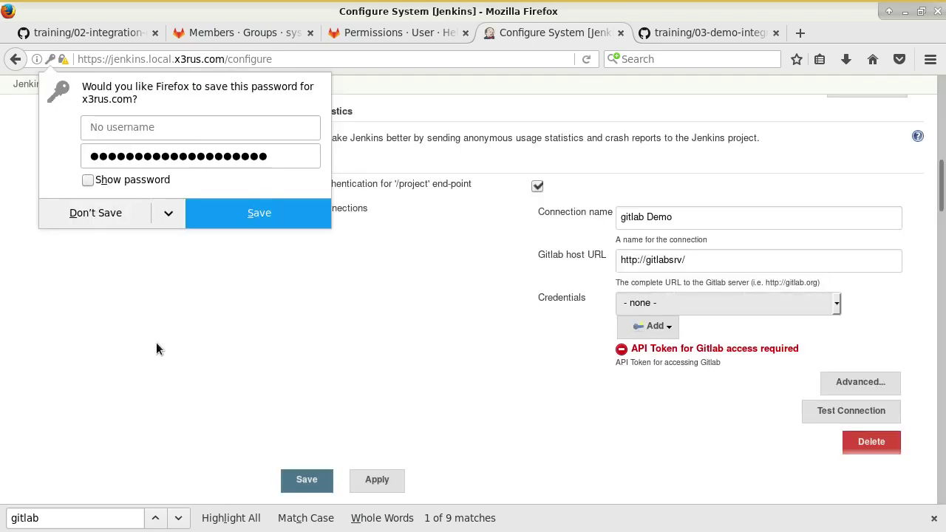
{"action": "key", "text": "Escape"}
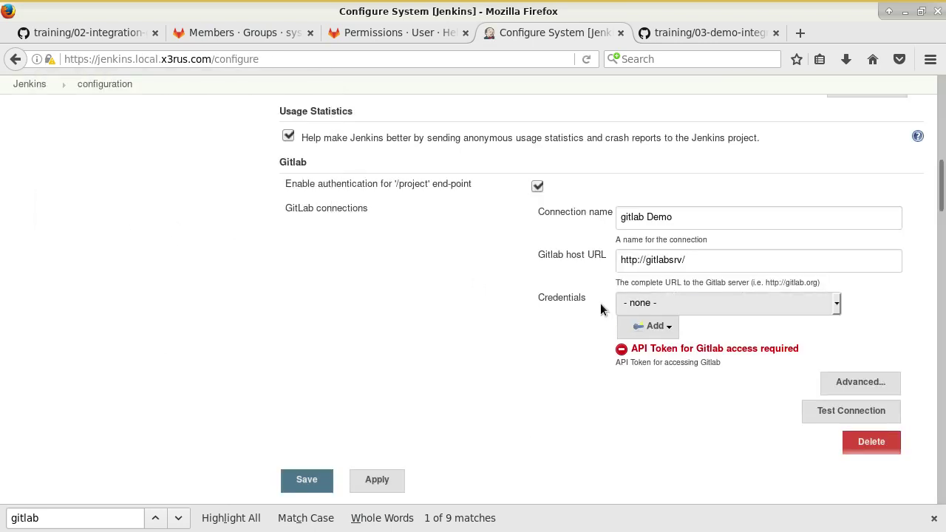
{"action": "left_click", "coordinate": [642, 304]}
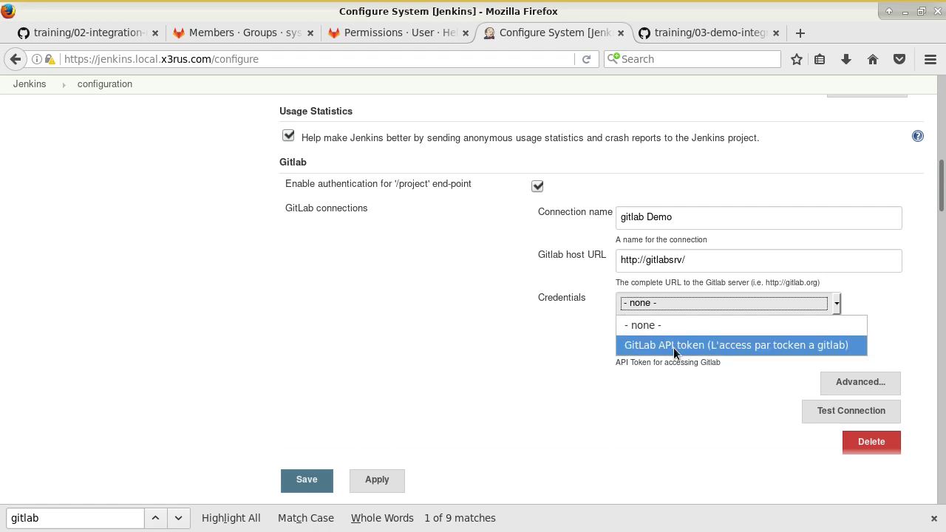
{"action": "left_click", "coordinate": [674, 345]}
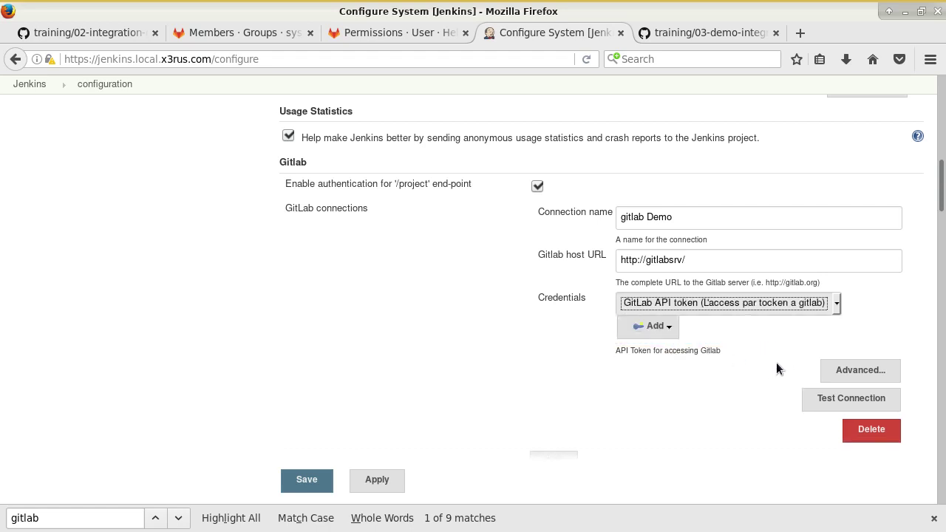
- Test the connection successfully, check the Advanced timeout settings, and save the system configuration
{"action": "scroll", "coordinate": [690, 402], "scroll_direction": "down", "scroll_amount": 4}
{"action": "scroll", "coordinate": [730, 372], "scroll_direction": "up", "scroll_amount": 3}
{"action": "left_click", "coordinate": [829, 356]}
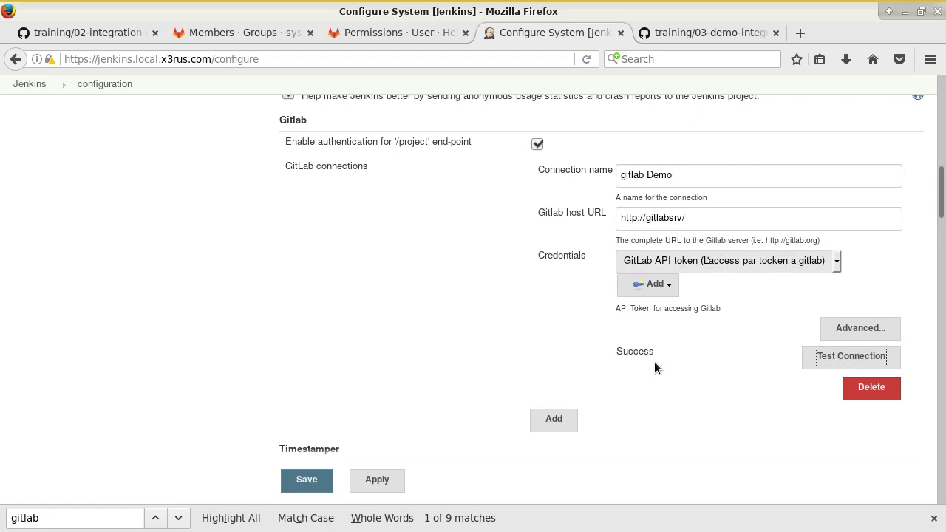
{"action": "scroll", "coordinate": [692, 363], "scroll_direction": "down", "scroll_amount": 1}
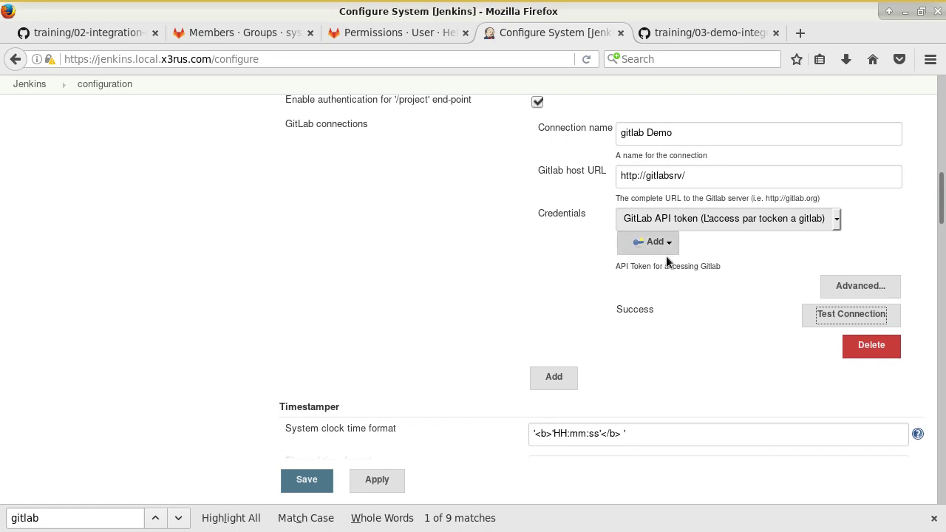
{"action": "left_click", "coordinate": [839, 286]}
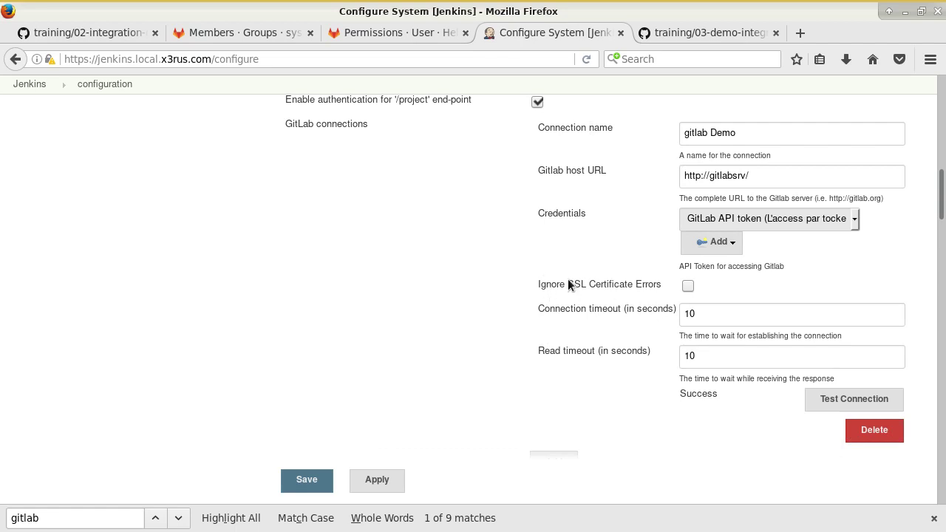
{"action": "scroll", "coordinate": [728, 320], "scroll_direction": "down", "scroll_amount": 2}
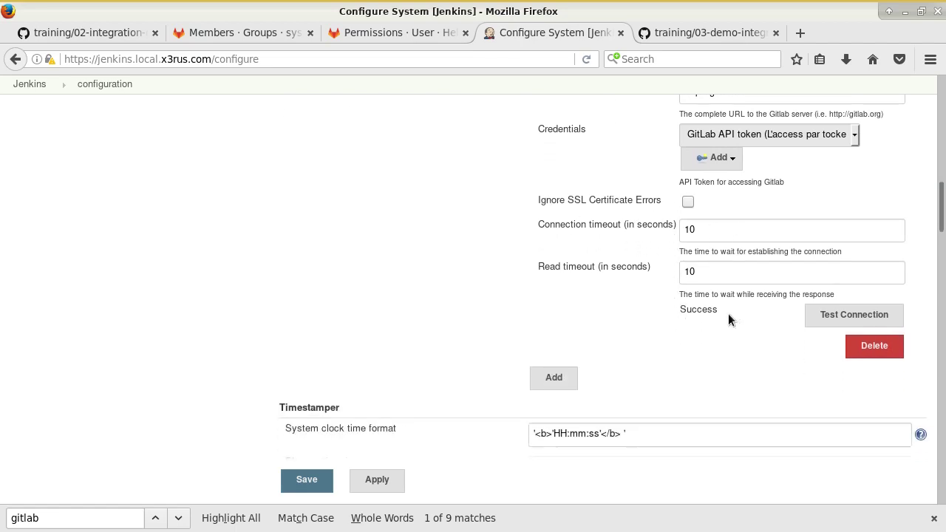
{"action": "scroll", "coordinate": [739, 336], "scroll_direction": "down", "scroll_amount": 3}
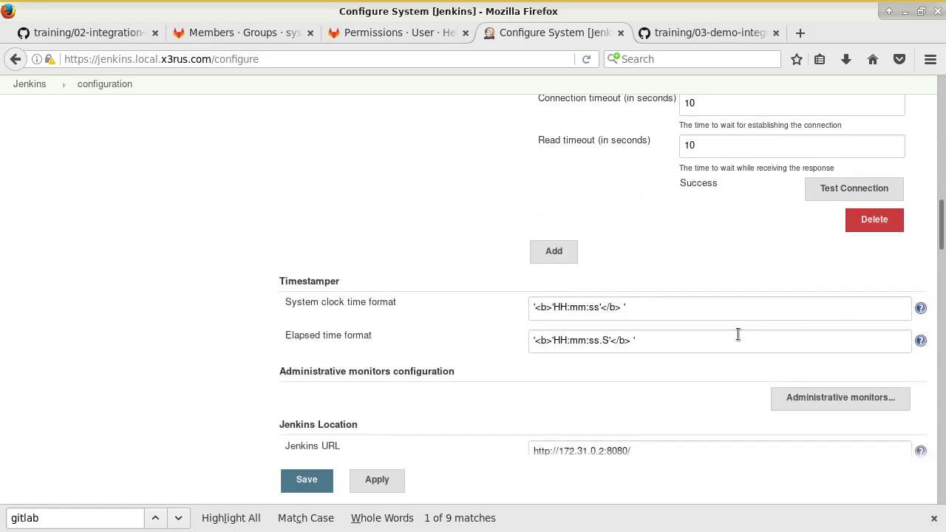
{"action": "left_click", "coordinate": [303, 481]}
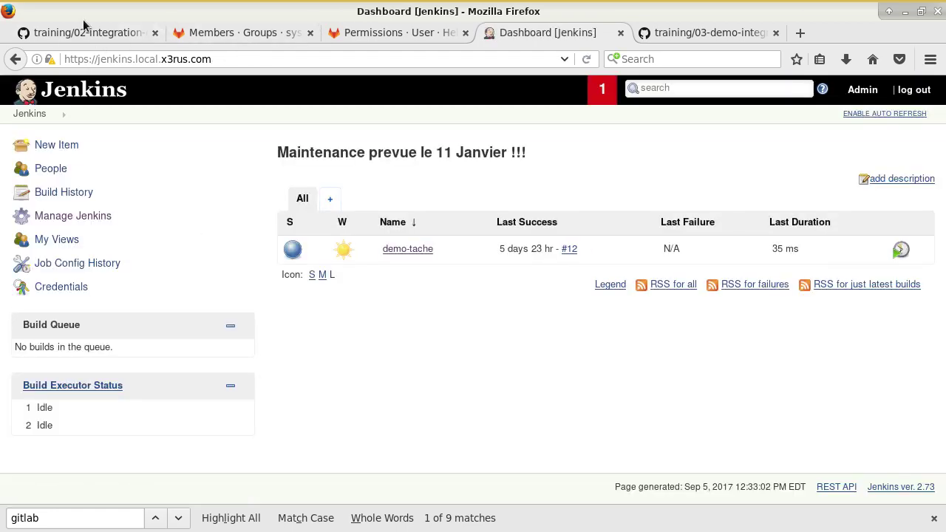
{"action": "left_click", "coordinate": [87, 33]}
{"action": "scroll", "coordinate": [368, 255], "scroll_direction": "down", "scroll_amount": 12}
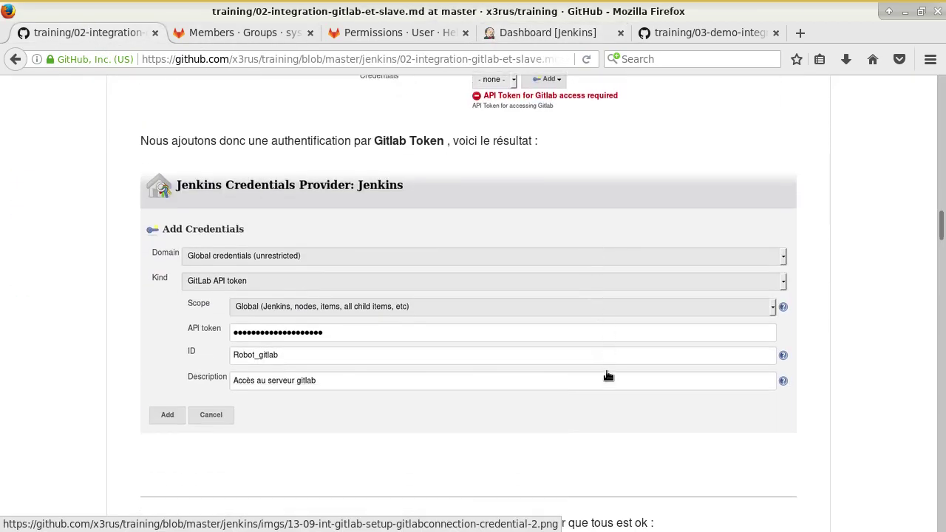
{"action": "scroll", "coordinate": [608, 376], "scroll_direction": "down", "scroll_amount": 8}
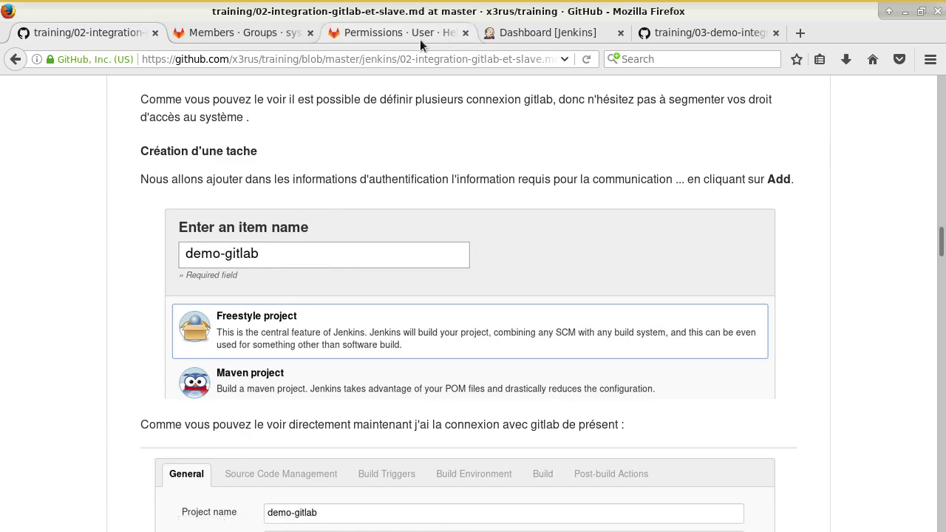
{"action": "left_click", "coordinate": [510, 34]}
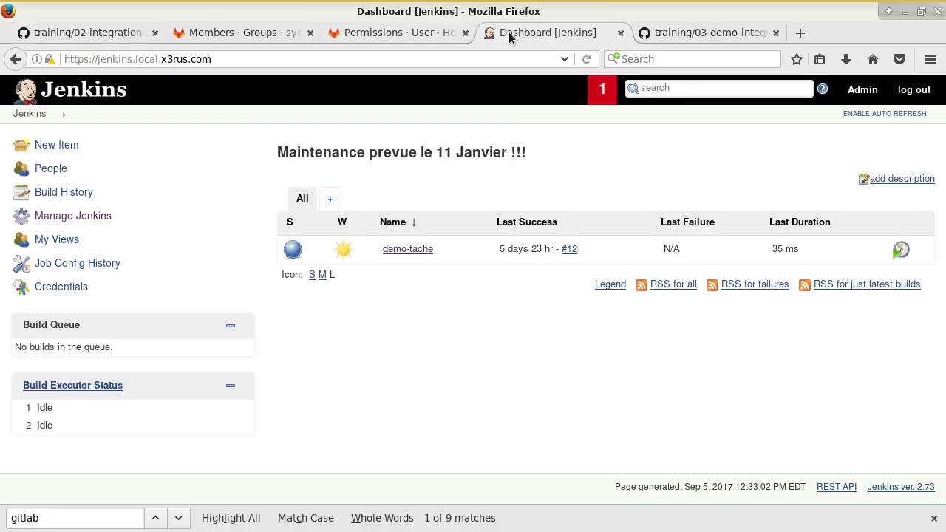
- Create a new freestyle project named demo-gitlab
{"action": "left_click", "coordinate": [43, 153]}
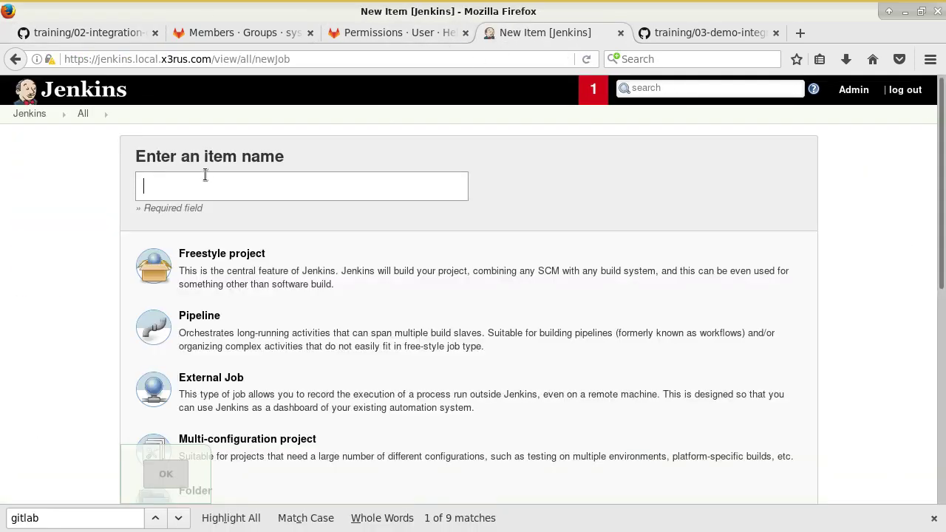
{"action": "type", "text": "demo-gitlab"}
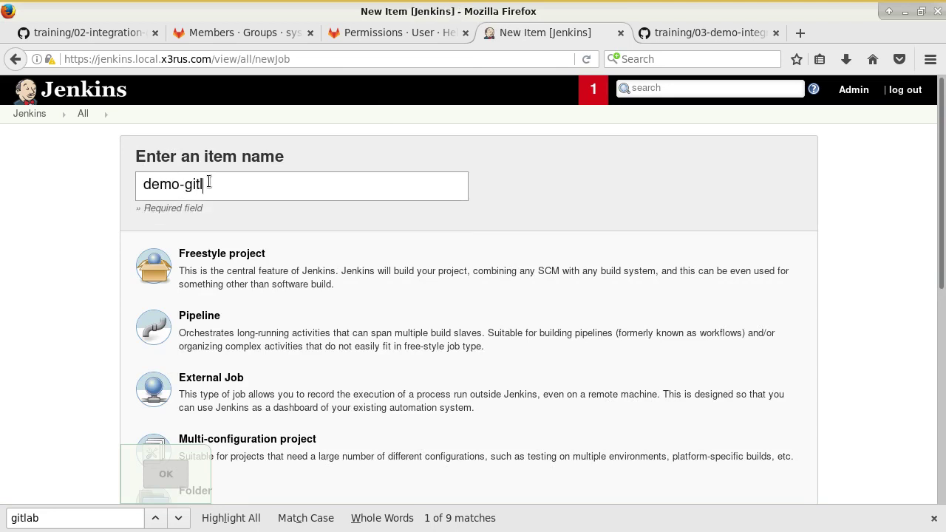
{"action": "left_click", "coordinate": [195, 264]}
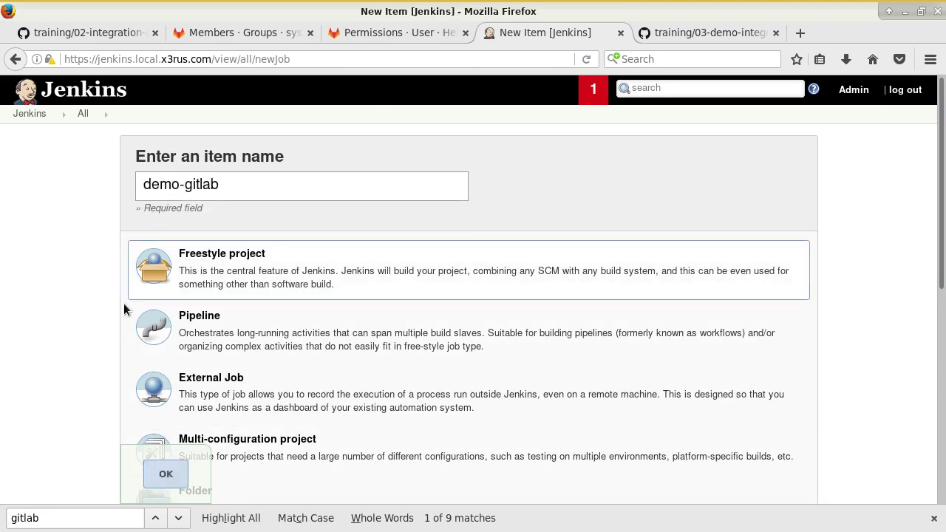
{"action": "left_click", "coordinate": [181, 477]}
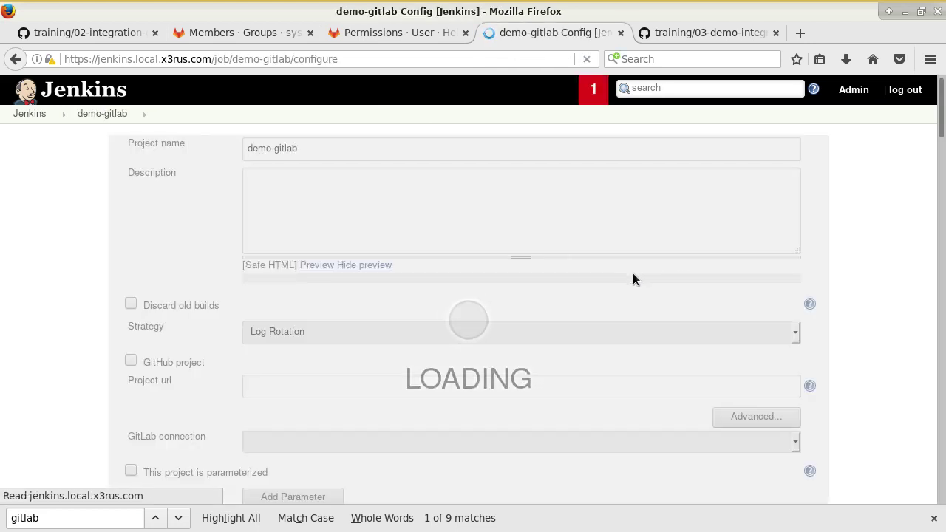
- Describe the job as 'demo lien avec gitlab' and choose the gitlab Demo GitLab connection
{"action": "type", "text": "d"}
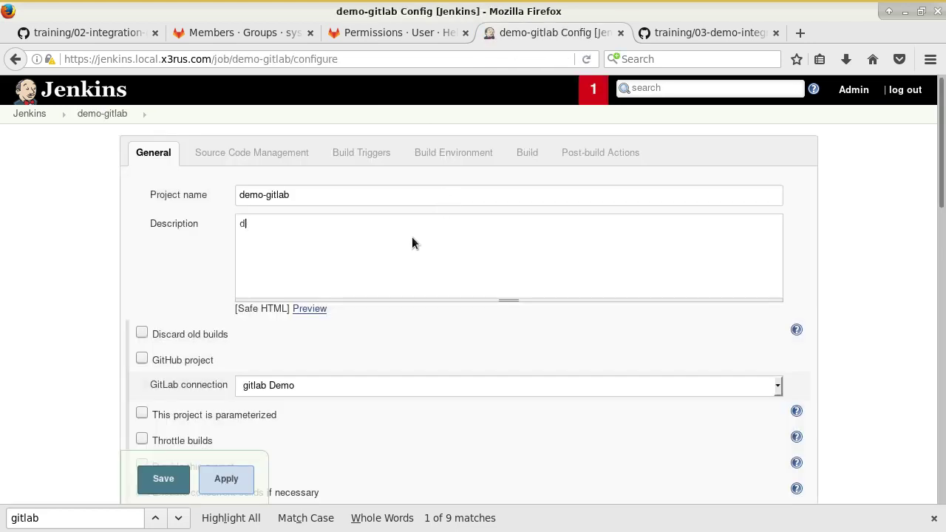
{"action": "type", "text": "emo lien avec gitlab"}
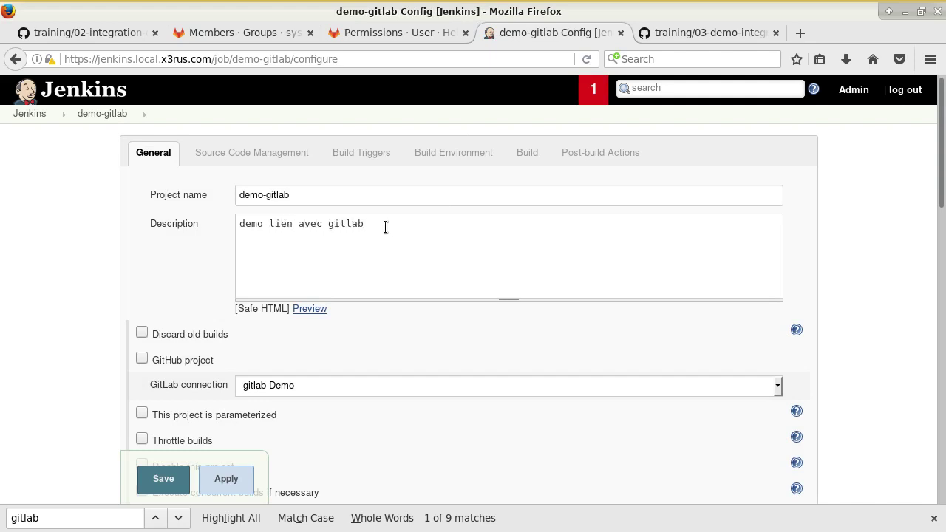
{"action": "scroll", "coordinate": [384, 361], "scroll_direction": "down", "scroll_amount": 1}
{"action": "left_click_drag", "start_coordinate": [207, 280], "coordinate": [191, 294]}
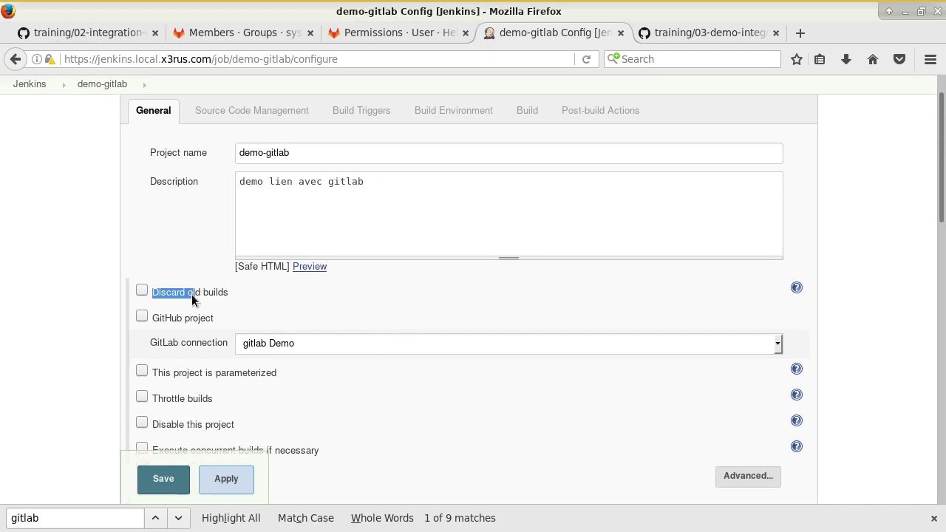
{"action": "left_click", "coordinate": [86, 248]}
{"action": "scroll", "coordinate": [209, 286], "scroll_direction": "down", "scroll_amount": 3}
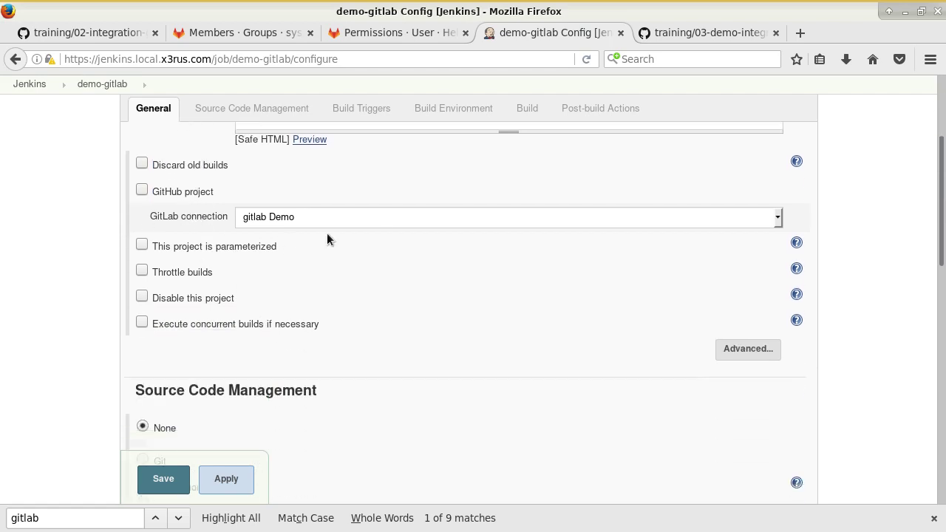
{"action": "left_click", "coordinate": [380, 218]}
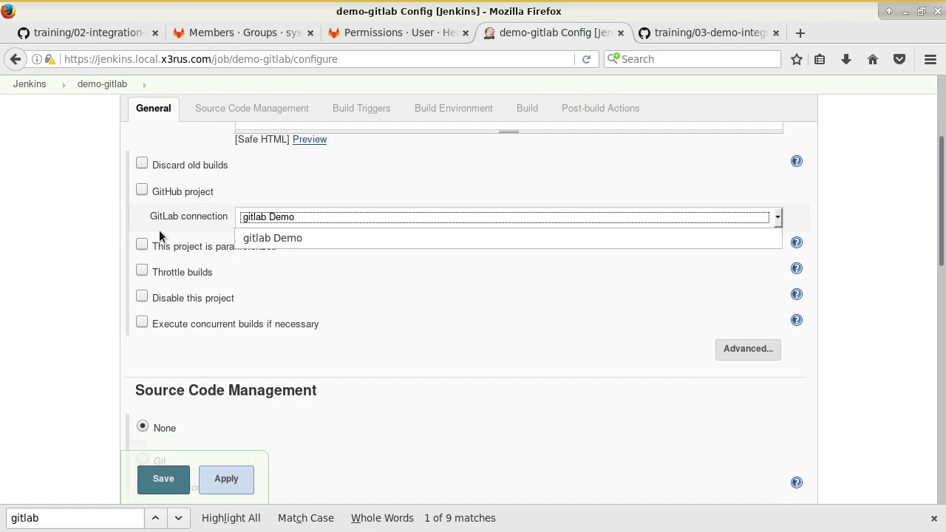
{"action": "left_click", "coordinate": [54, 214]}
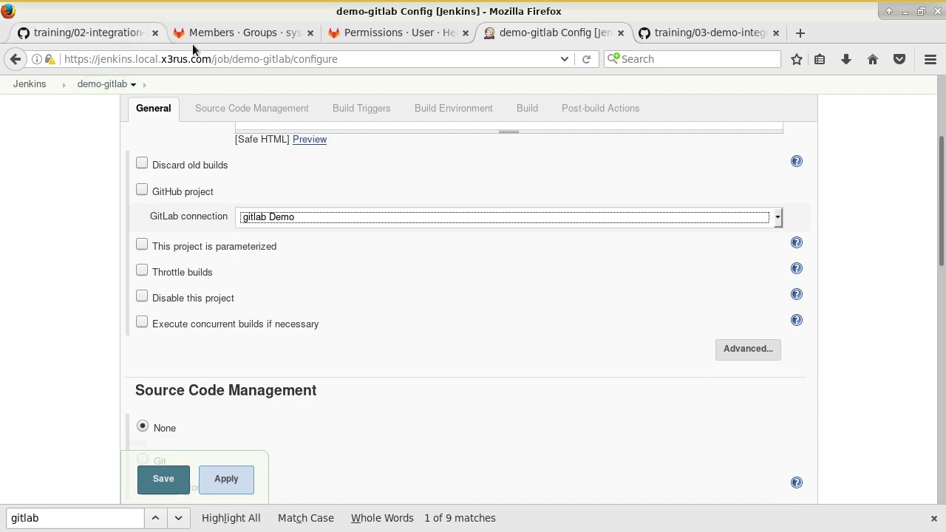
{"action": "left_click", "coordinate": [107, 35]}
{"action": "scroll", "coordinate": [317, 316], "scroll_direction": "down", "scroll_amount": 3}
- Scroll through the guide's Source Code Management step about the scripts.git URL and credentials
{"action": "scroll", "coordinate": [315, 319], "scroll_direction": "down", "scroll_amount": 8}
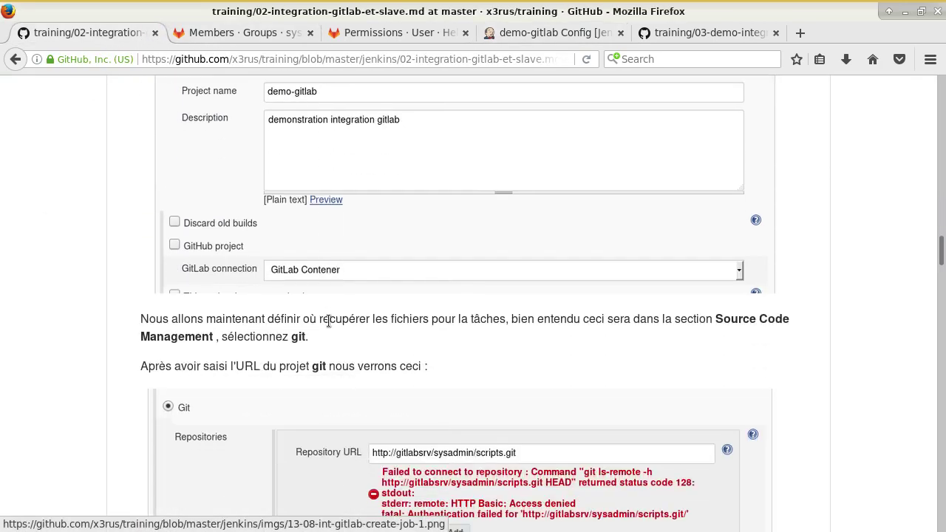
{"action": "scroll", "coordinate": [430, 316], "scroll_direction": "down", "scroll_amount": 6}
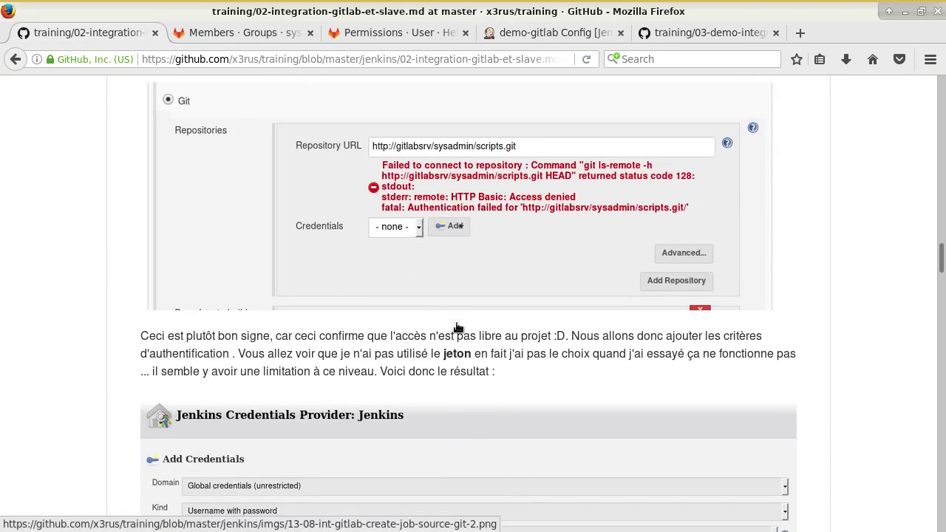
{"action": "scroll", "coordinate": [458, 321], "scroll_direction": "up", "scroll_amount": 7}
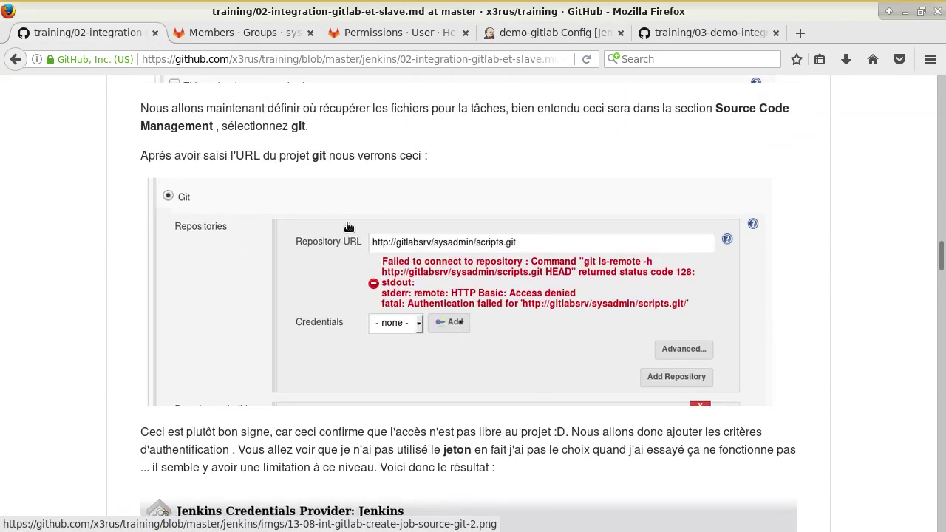
{"action": "scroll", "coordinate": [348, 226], "scroll_direction": "up", "scroll_amount": 2}
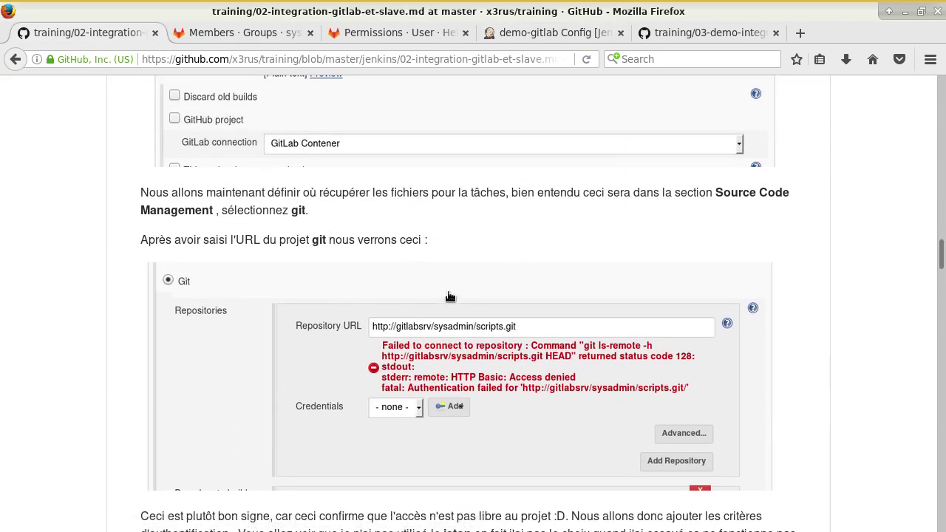
{"action": "scroll", "coordinate": [345, 260], "scroll_direction": "up", "scroll_amount": 4}
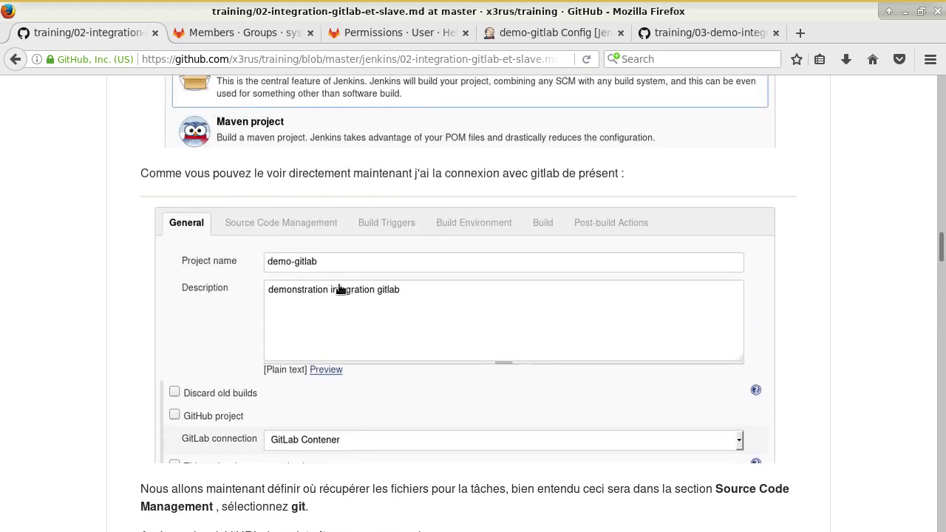
{"action": "scroll", "coordinate": [338, 290], "scroll_direction": "up", "scroll_amount": 3}
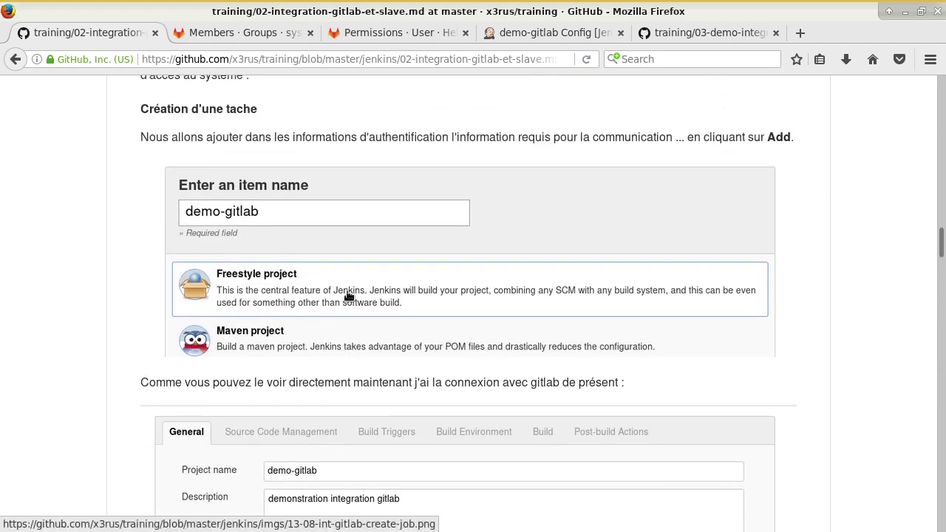
{"action": "scroll", "coordinate": [350, 295], "scroll_direction": "down", "scroll_amount": 8}
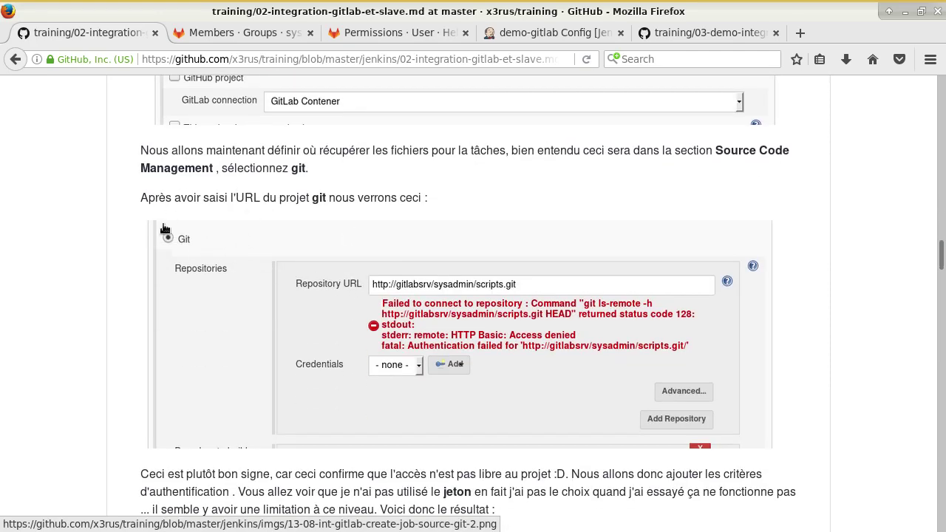
- Select Git as the demo-gitlab job's source code management
{"action": "left_click", "coordinate": [554, 32]}
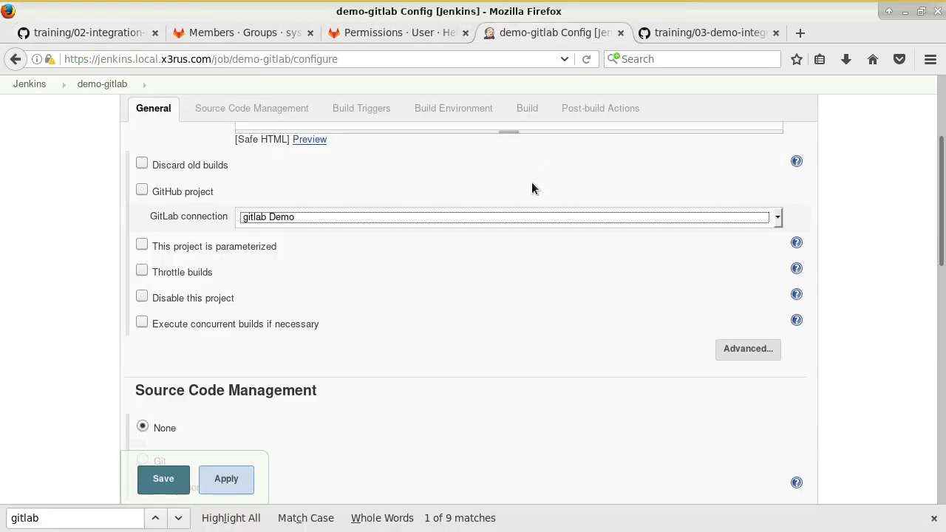
{"action": "scroll", "coordinate": [532, 182], "scroll_direction": "up", "scroll_amount": 2}
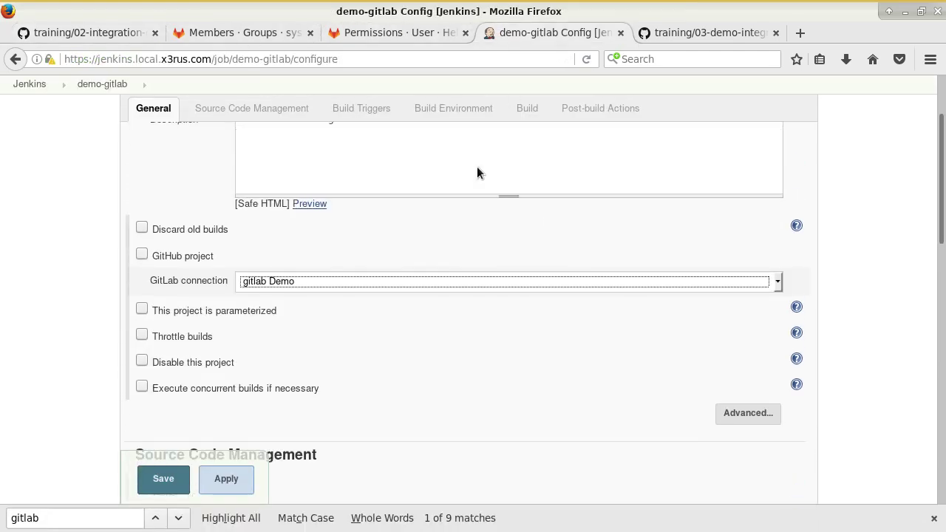
{"action": "left_click", "coordinate": [252, 110]}
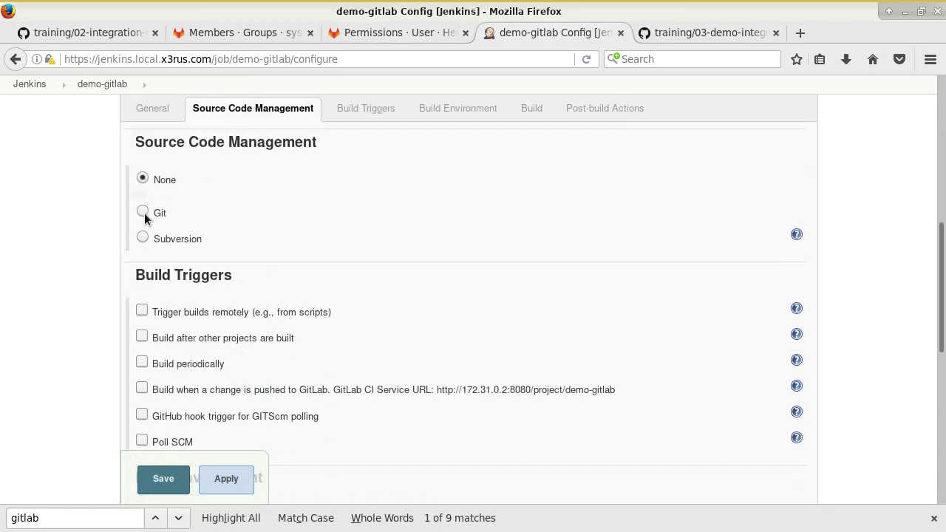
{"action": "left_click", "coordinate": [142, 212]}
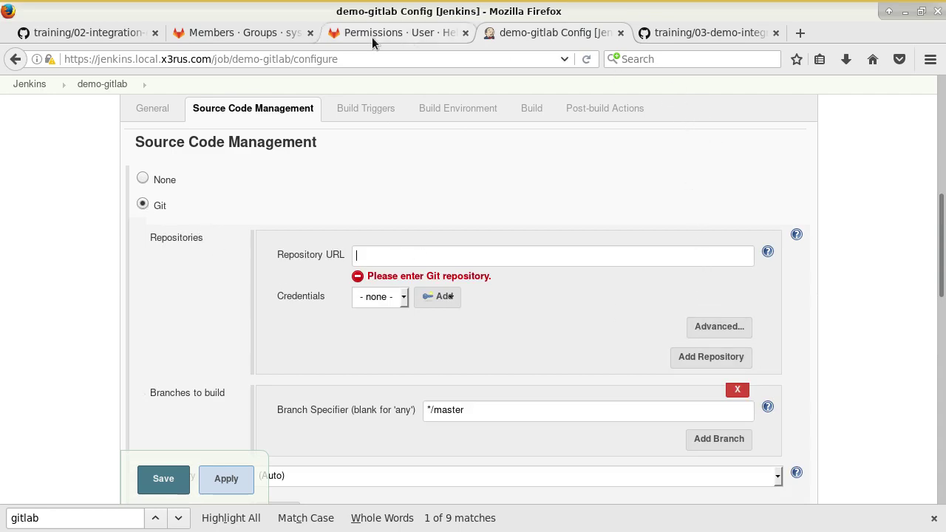
- Paste the scripts project's HTTP clone URL as Repository URL and strip its user and host part
{"action": "left_click", "coordinate": [283, 32]}
{"action": "scroll", "coordinate": [370, 206], "scroll_direction": "up", "scroll_amount": 5}
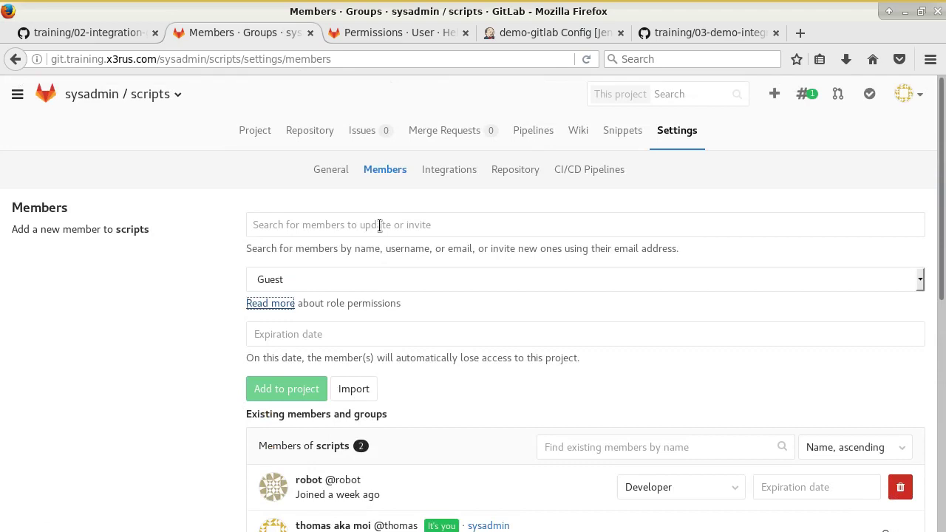
{"action": "left_click", "coordinate": [263, 132]}
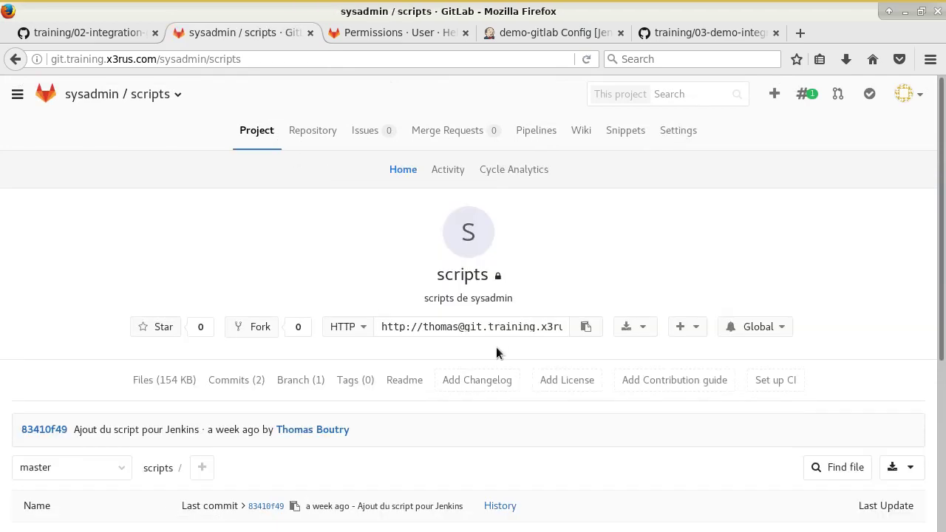
{"action": "left_click", "coordinate": [488, 330]}
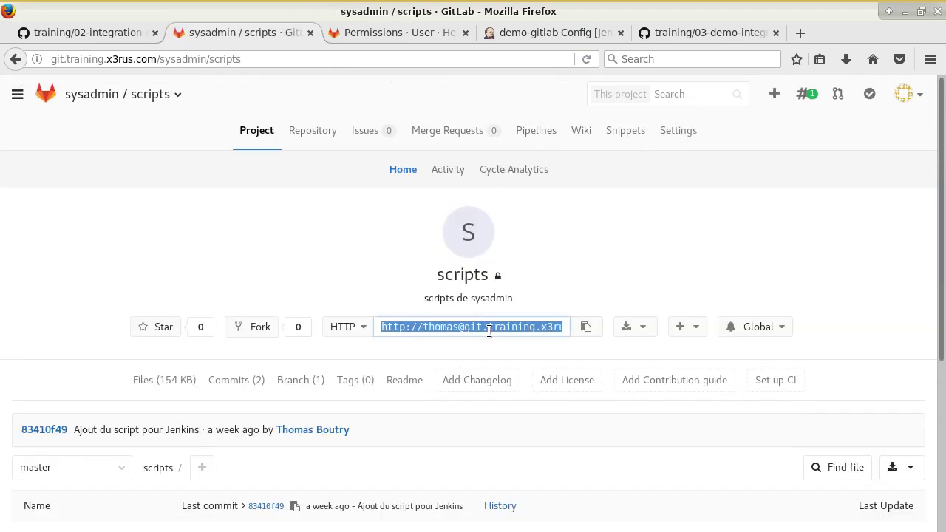
{"action": "left_click", "coordinate": [554, 33]}
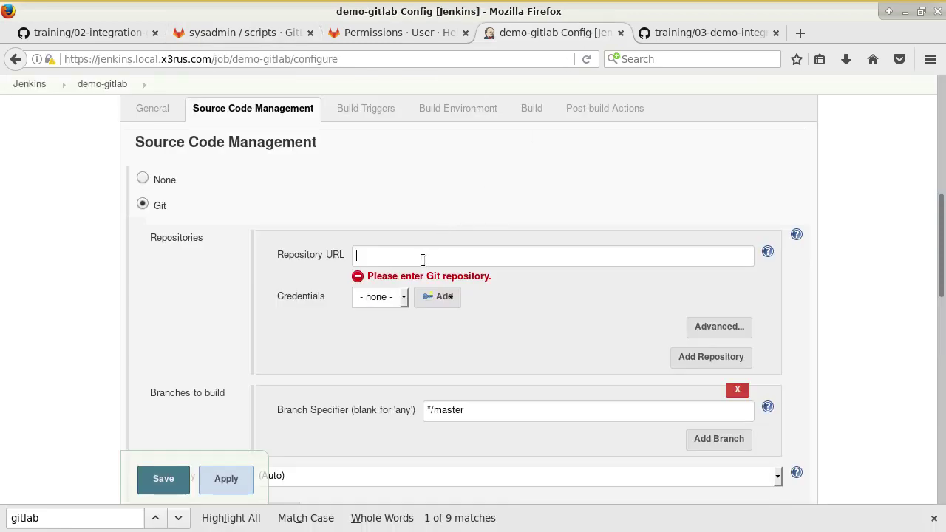
{"action": "key", "text": "ctrl+v"}
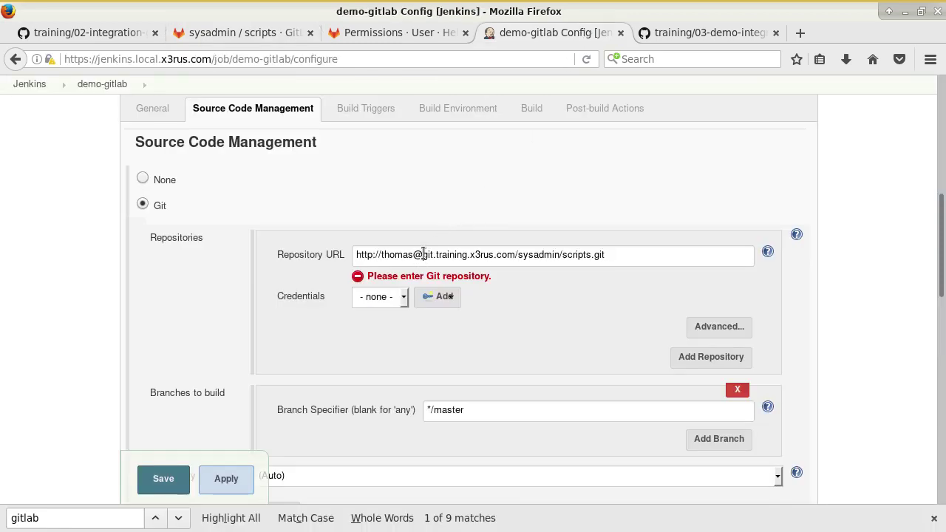
{"action": "left_click_drag", "start_coordinate": [413, 255], "coordinate": [378, 254]}
{"action": "left_click", "coordinate": [412, 255]}
{"action": "left_click_drag", "start_coordinate": [516, 255], "coordinate": [384, 255]}
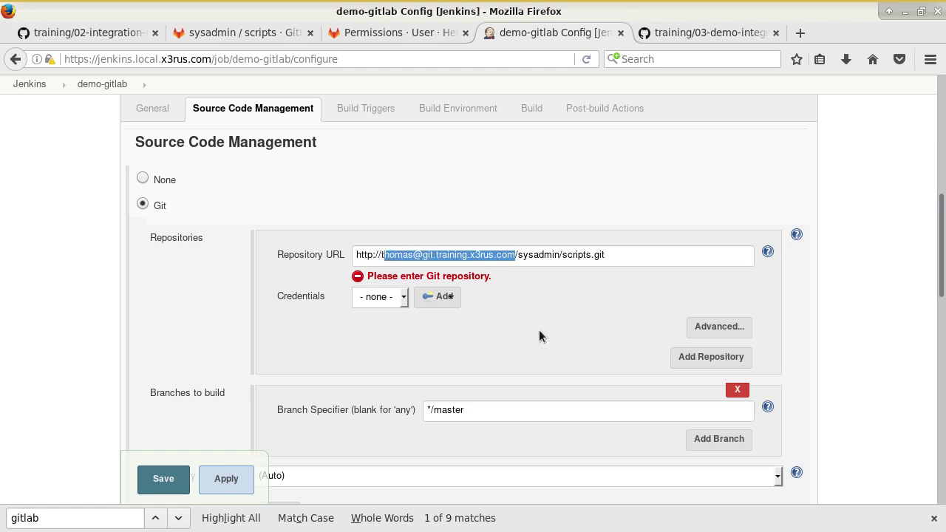
{"action": "key", "text": "BackSpace"}
{"action": "key", "text": "BackSpace"}
{"action": "type", "text": "git"}
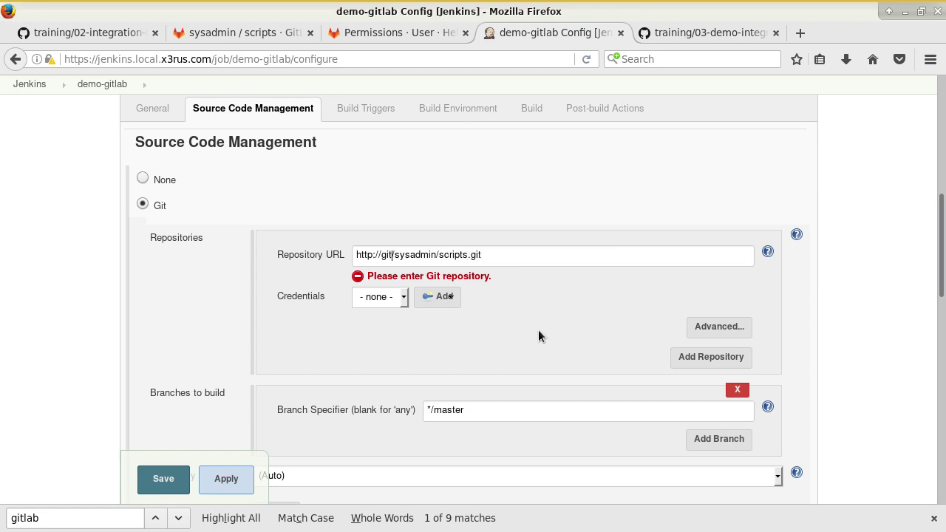
{"action": "type", "text": "labsrv"}
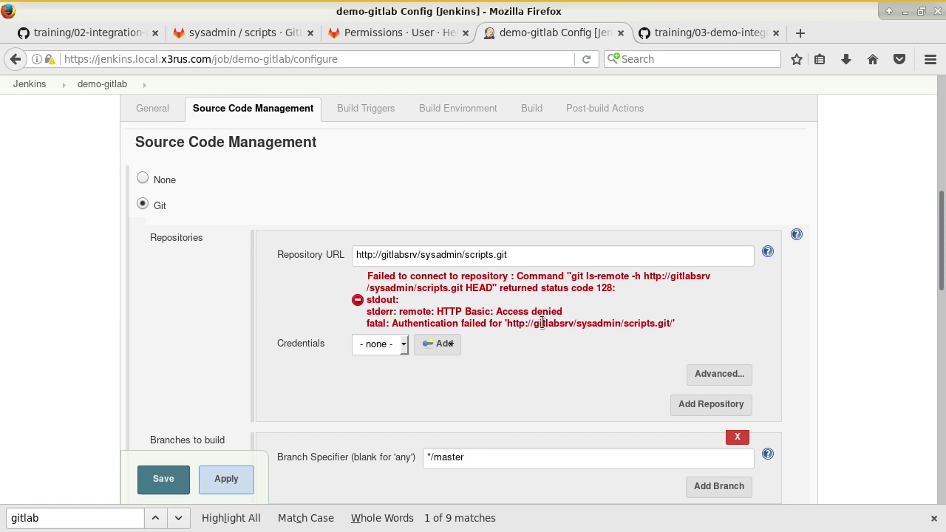
{"action": "left_click", "coordinate": [403, 344]}
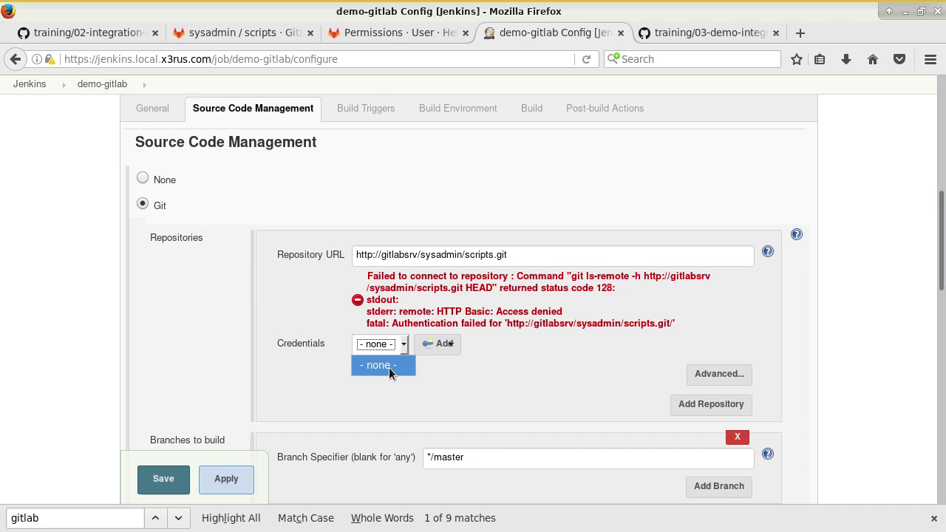
- Open the Jenkins add-credential form and set its Kind to Username with password
{"action": "left_click", "coordinate": [442, 345]}
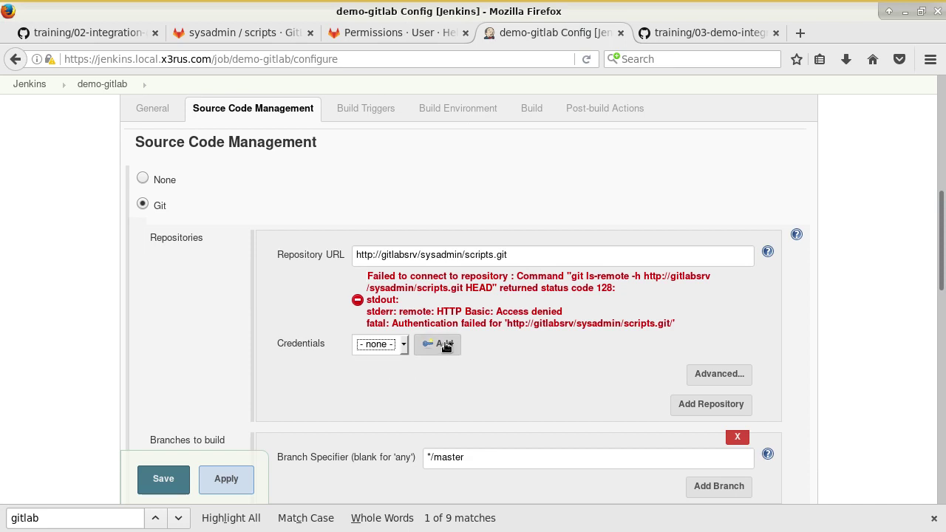
{"action": "left_click", "coordinate": [442, 344]}
{"action": "left_click", "coordinate": [452, 366]}
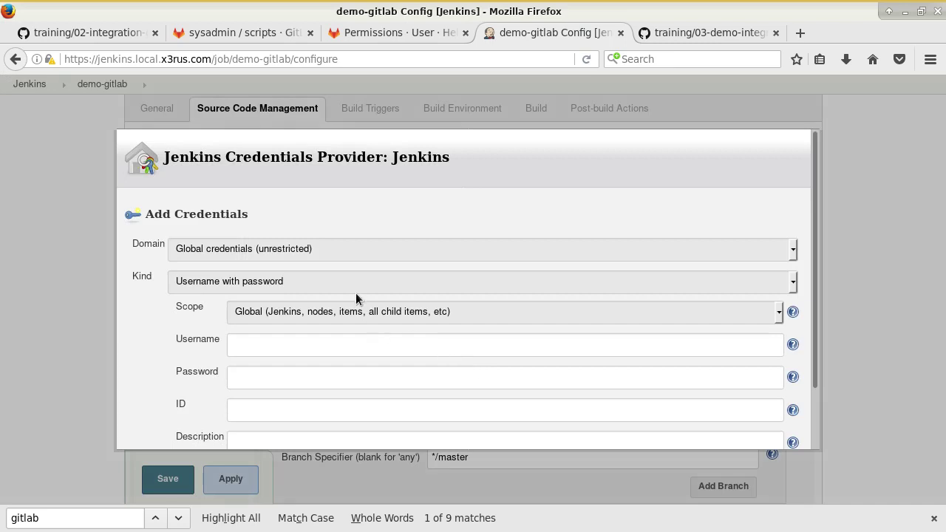
{"action": "left_click", "coordinate": [300, 284]}
{"action": "left_click", "coordinate": [304, 345]}
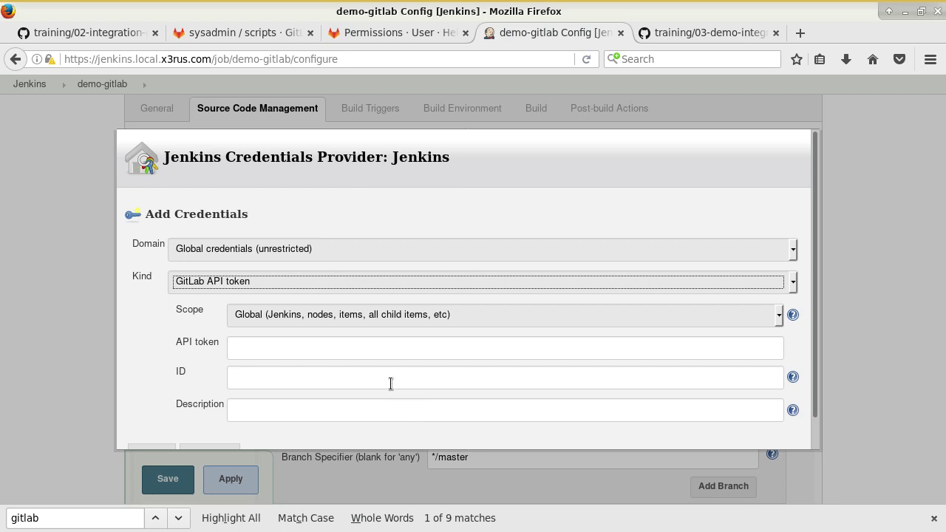
{"action": "left_click", "coordinate": [350, 277]}
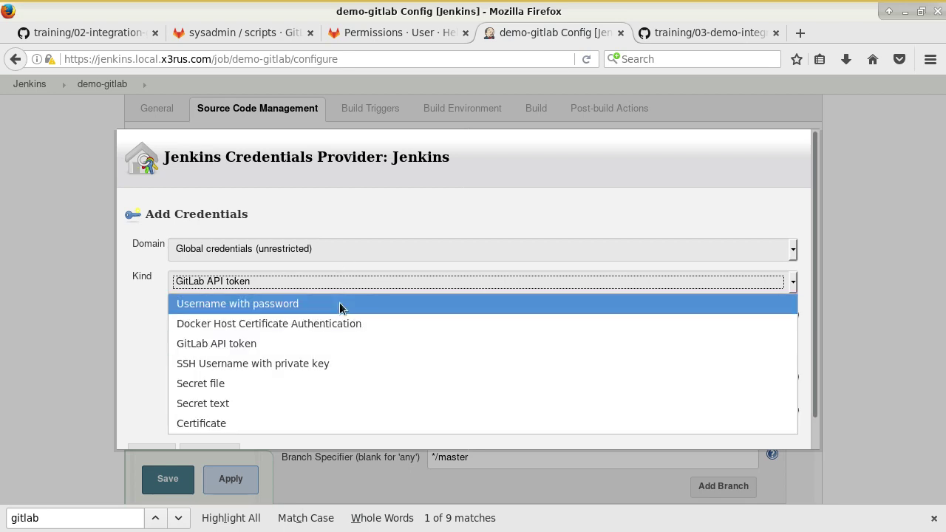
{"action": "key", "text": "Escape"}
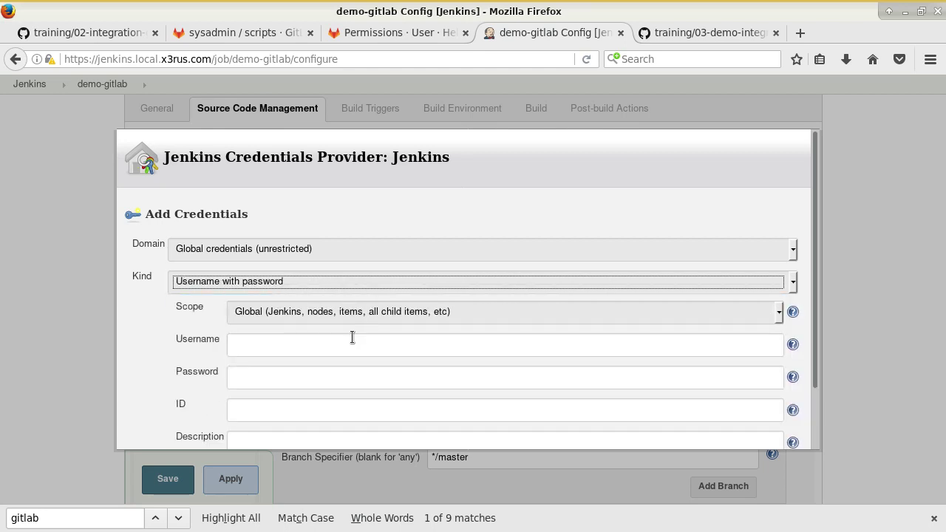
- Enter the robot account's username and password in the credential form
{"action": "left_click", "coordinate": [346, 343]}
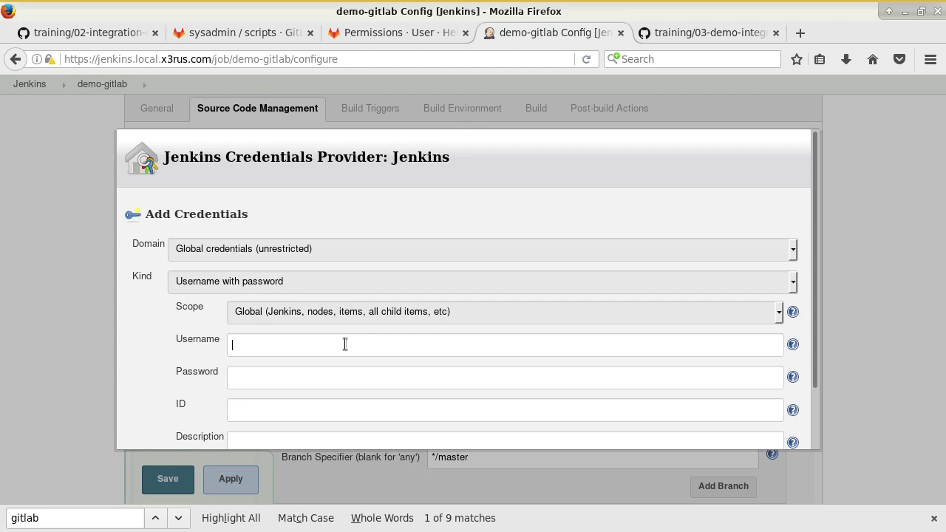
{"action": "type", "text": "roboy"}
{"action": "key", "text": "BackSpace"}
{"action": "type", "text": "t"}
{"action": "key", "text": "Tab"}
{"action": "type", "text": "**********"}
- Give the credential ID robot_userPass-gitlab and description 'Robot acces gitlab', then add it
{"action": "scroll", "coordinate": [282, 332], "scroll_direction": "down", "scroll_amount": 2}
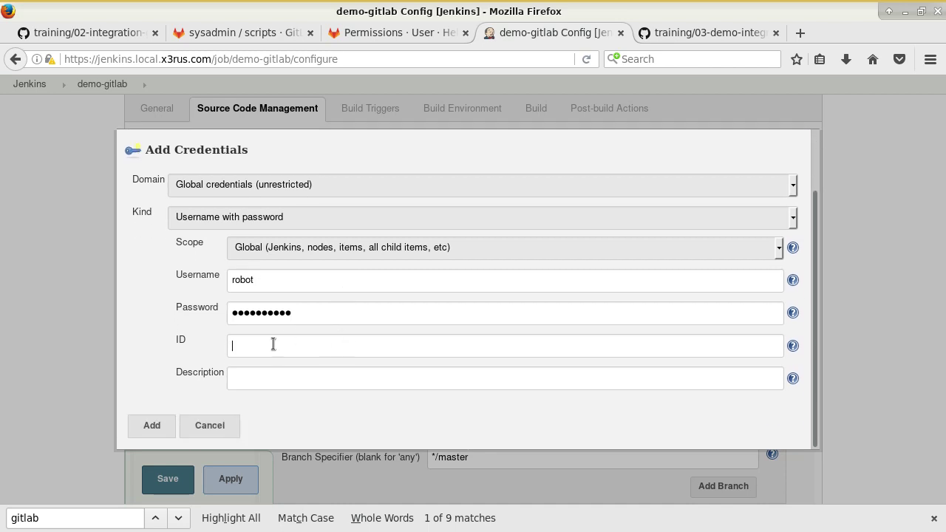
{"action": "type", "text": "rob"}
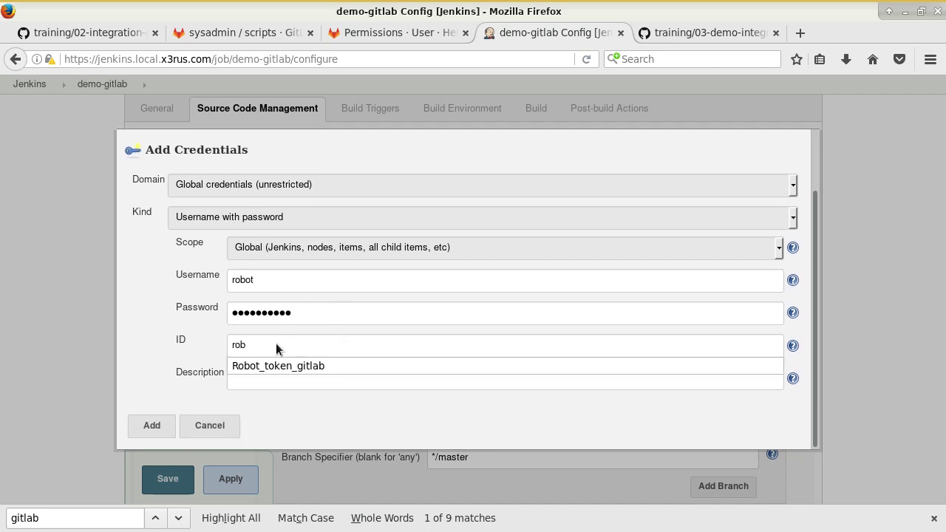
{"action": "type", "text": "ot_userPass"}
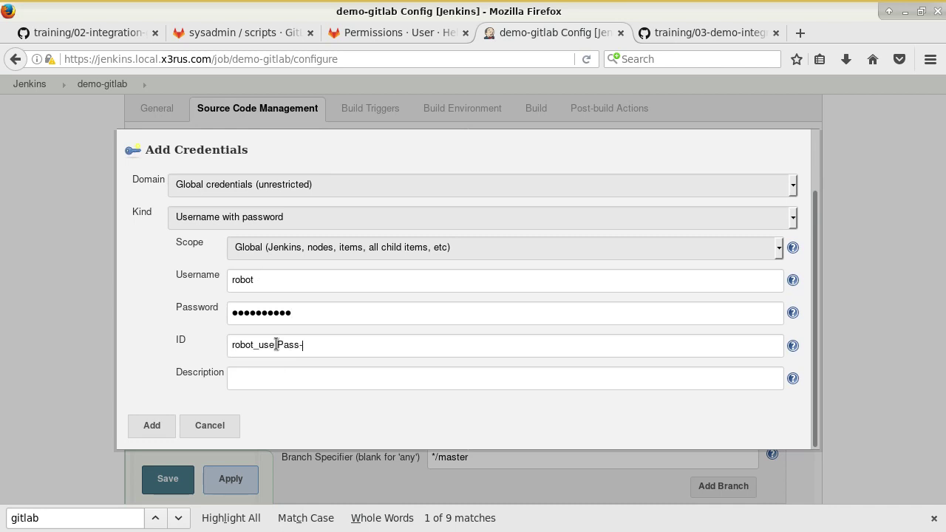
{"action": "type", "text": "-gitlab"}
{"action": "left_click", "coordinate": [267, 380]}
{"action": "type", "text": "Robot a"}
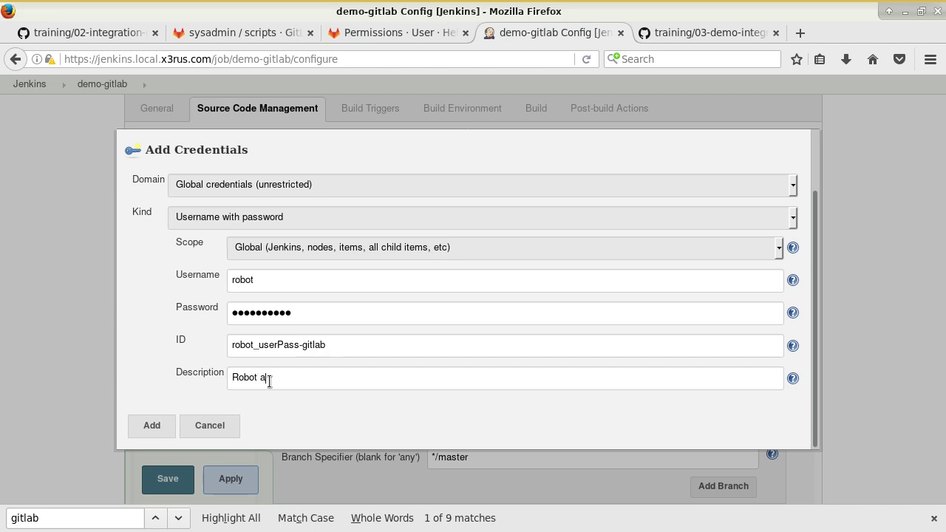
{"action": "type", "text": "cces gitlab"}
{"action": "left_click", "coordinate": [151, 425]}
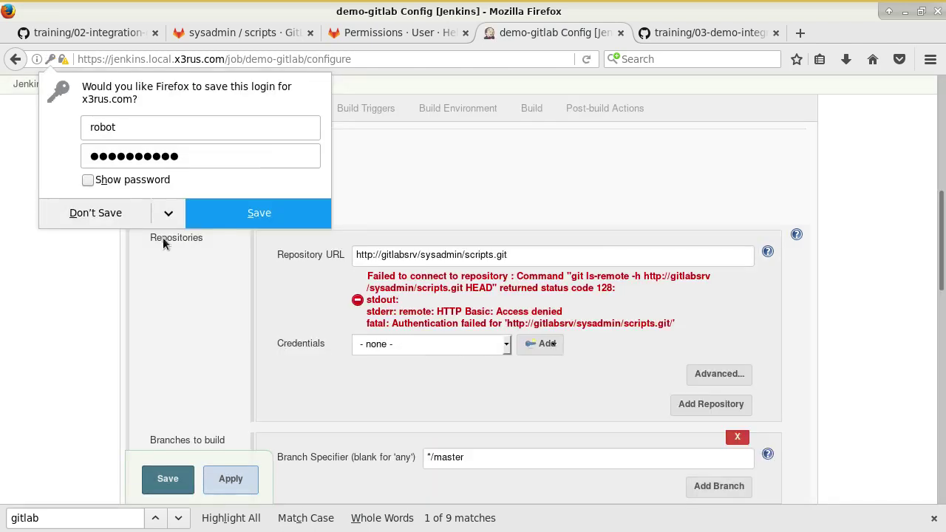
- Decline Firefox's save-login offer and select the robot 'Robot acces gitlab' credential for the repository
{"action": "left_click", "coordinate": [124, 219]}
{"action": "left_click", "coordinate": [392, 346]}
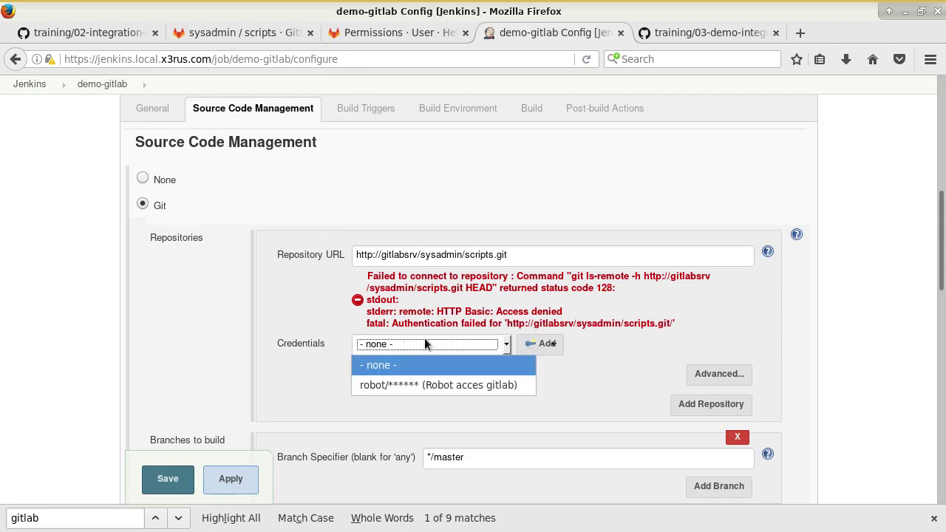
{"action": "left_click", "coordinate": [434, 389]}
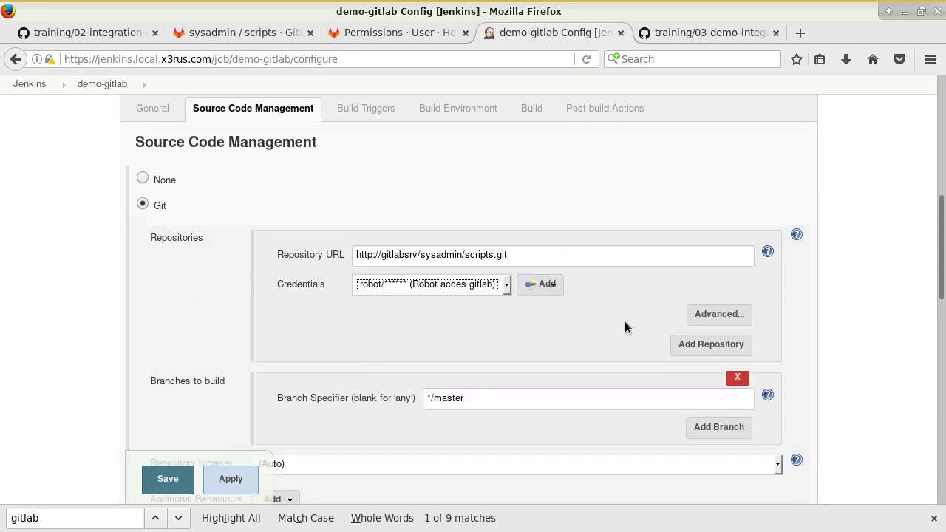
{"action": "left_click", "coordinate": [523, 358]}
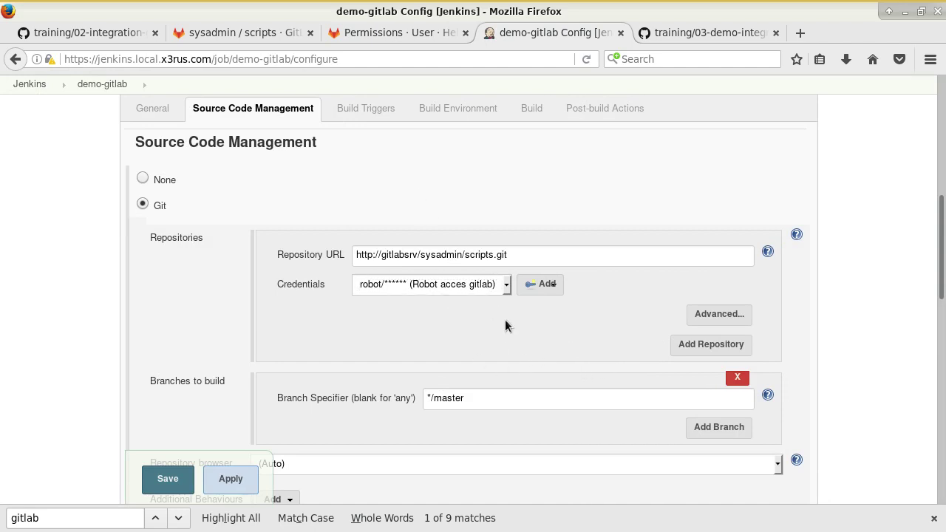
{"action": "scroll", "coordinate": [513, 315], "scroll_direction": "down", "scroll_amount": 2}
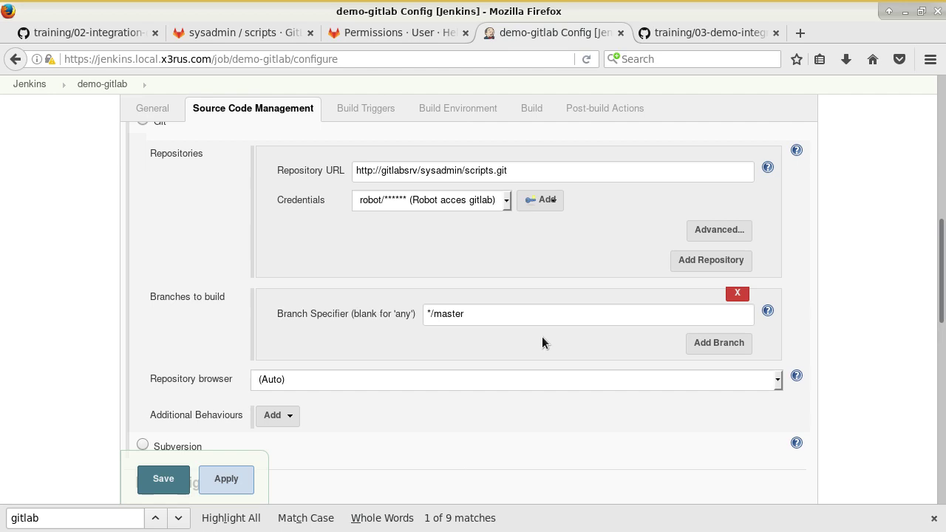
{"action": "left_click", "coordinate": [93, 33]}
{"action": "scroll", "coordinate": [442, 285], "scroll_direction": "down", "scroll_amount": 10}
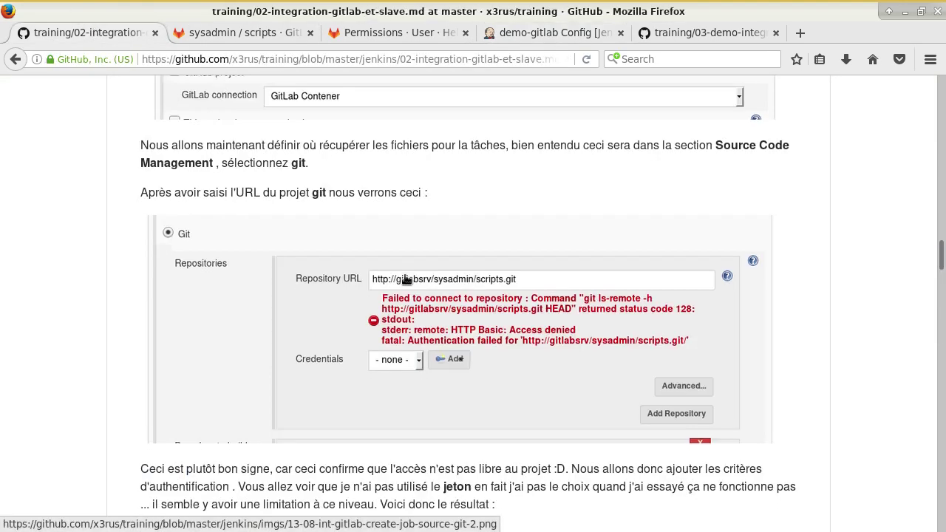
{"action": "scroll", "coordinate": [461, 244], "scroll_direction": "down", "scroll_amount": 4}
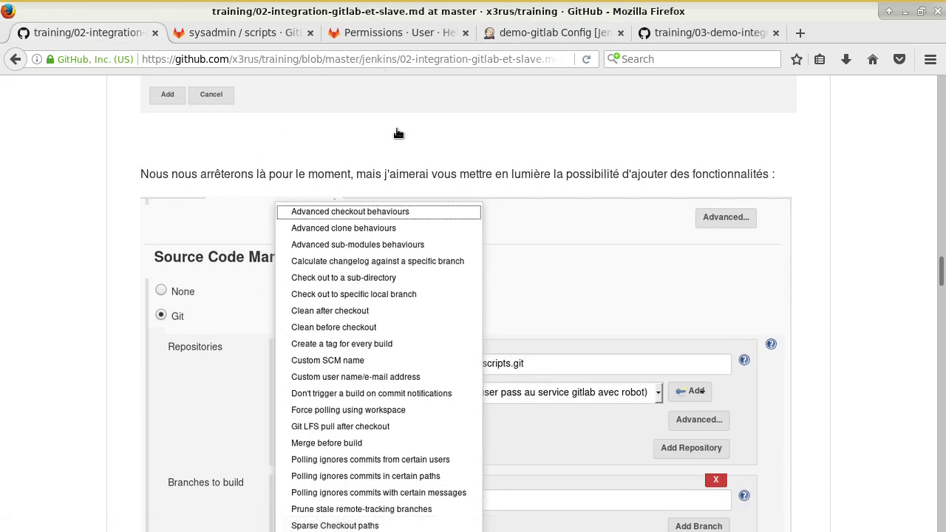
{"action": "scroll", "coordinate": [398, 133], "scroll_direction": "down", "scroll_amount": 2}
{"action": "left_click", "coordinate": [525, 34]}
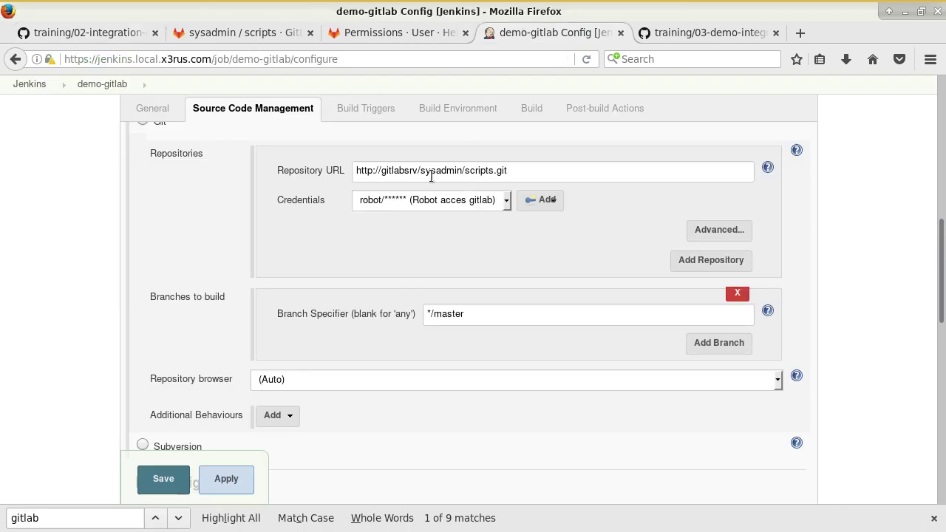
{"action": "scroll", "coordinate": [316, 227], "scroll_direction": "down", "scroll_amount": 3}
{"action": "scroll", "coordinate": [339, 244], "scroll_direction": "up", "scroll_amount": 3}
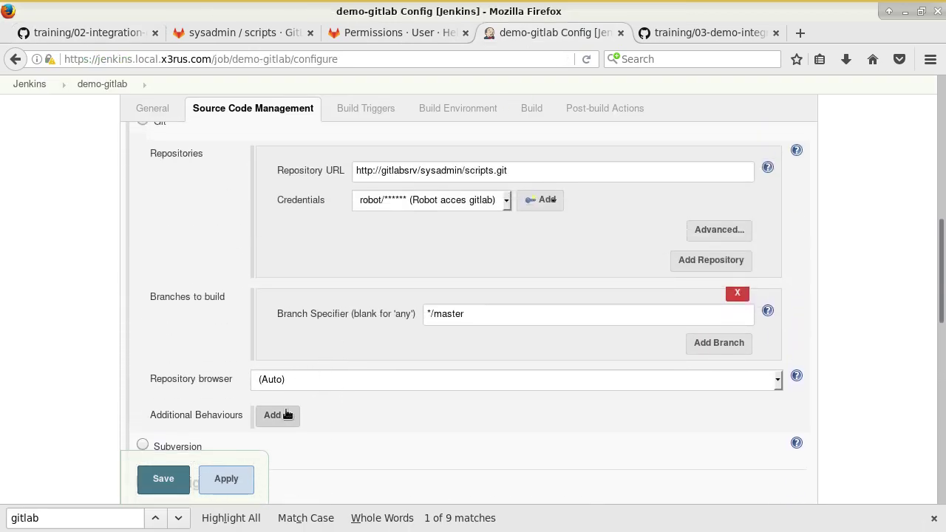
{"action": "left_click", "coordinate": [287, 414]}
{"action": "scroll", "coordinate": [369, 329], "scroll_direction": "up", "scroll_amount": 2}
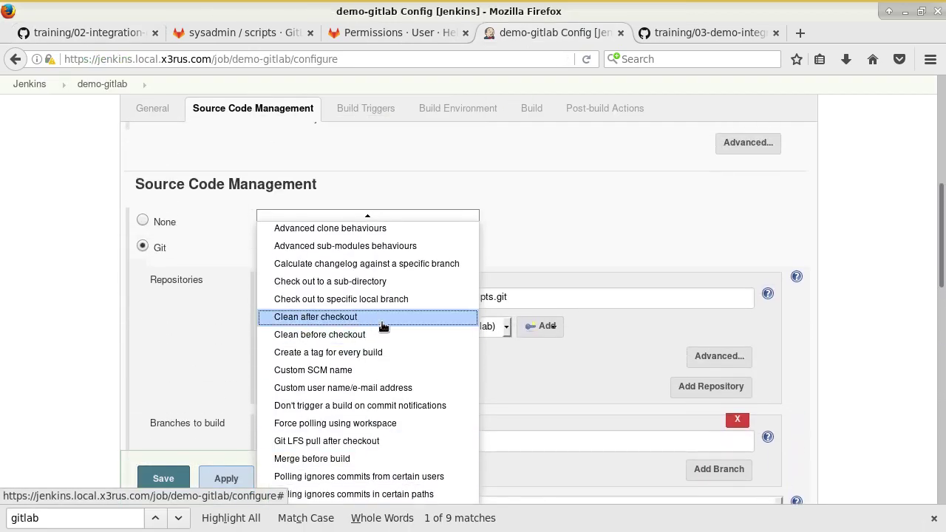
{"action": "scroll", "coordinate": [444, 301], "scroll_direction": "down", "scroll_amount": 2}
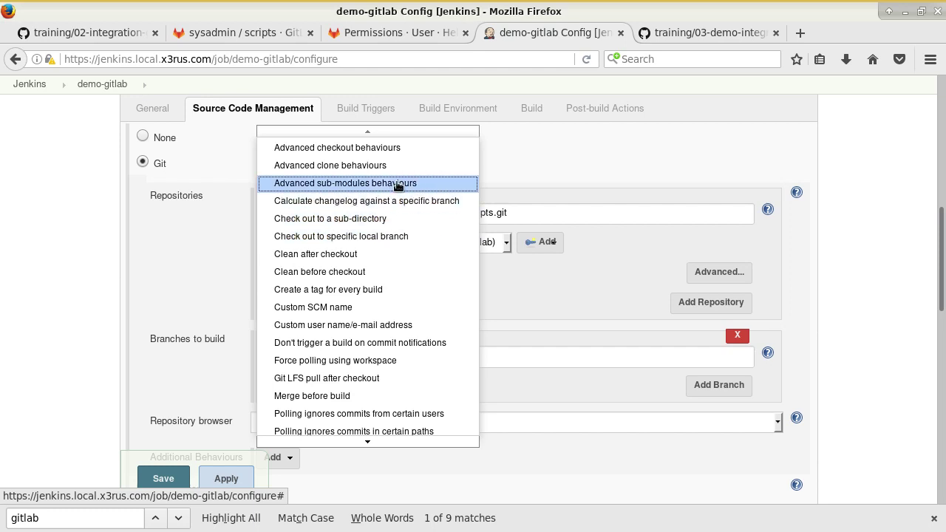
{"action": "scroll", "coordinate": [385, 237], "scroll_direction": "down", "scroll_amount": 1}
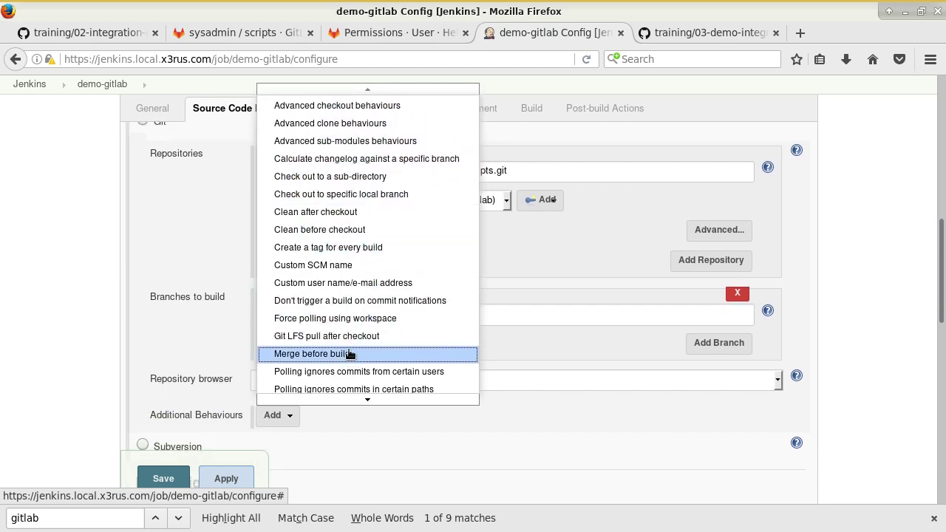
{"action": "mouse_move", "coordinate": [351, 403]}
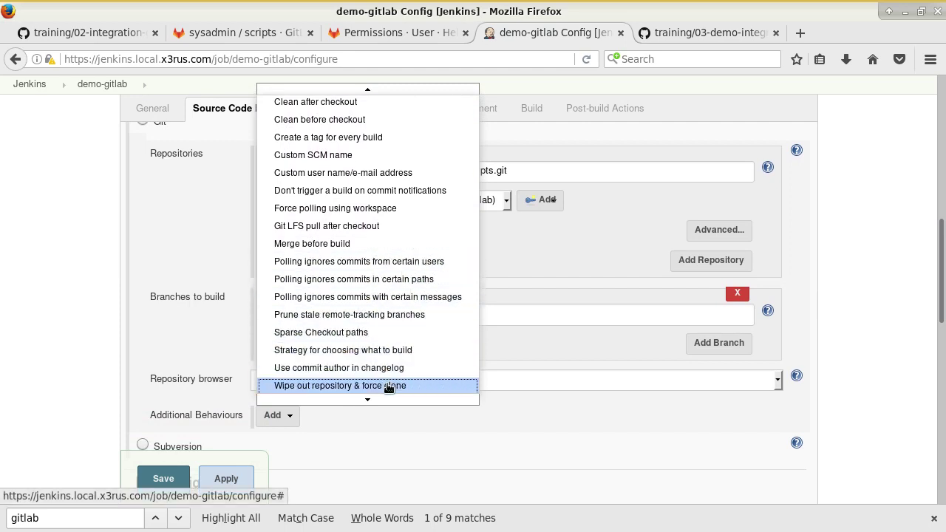
{"action": "mouse_move", "coordinate": [382, 403]}
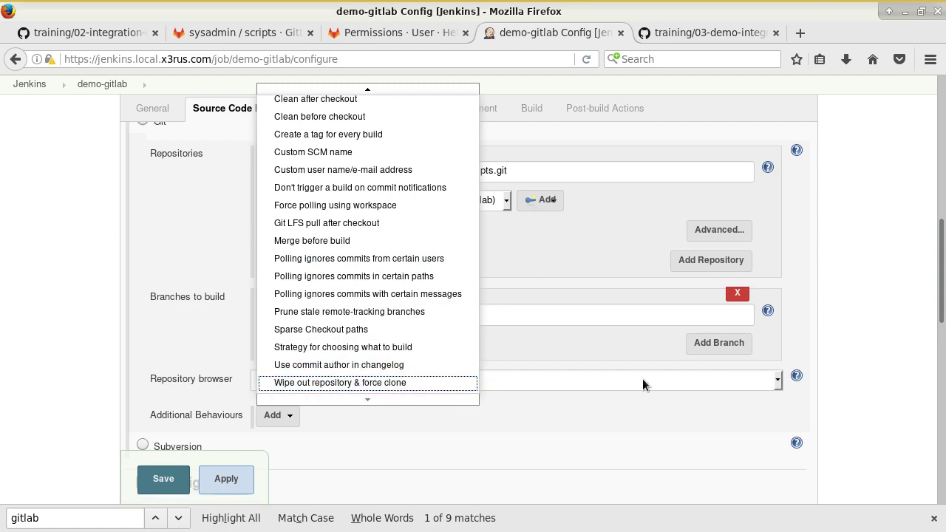
{"action": "left_click", "coordinate": [846, 336]}
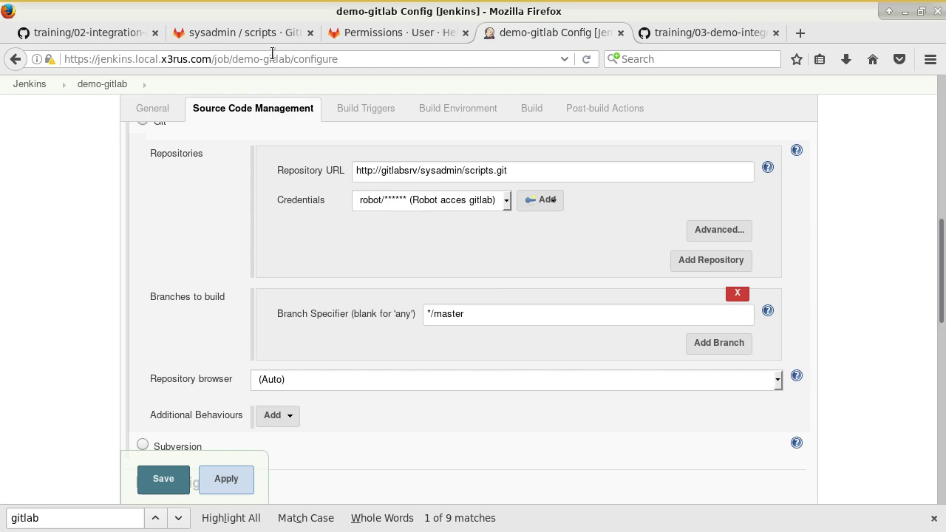
- Review the Build section of the GitHub integration guide
{"action": "left_click", "coordinate": [96, 33]}
{"action": "scroll", "coordinate": [280, 268], "scroll_direction": "down", "scroll_amount": 10}
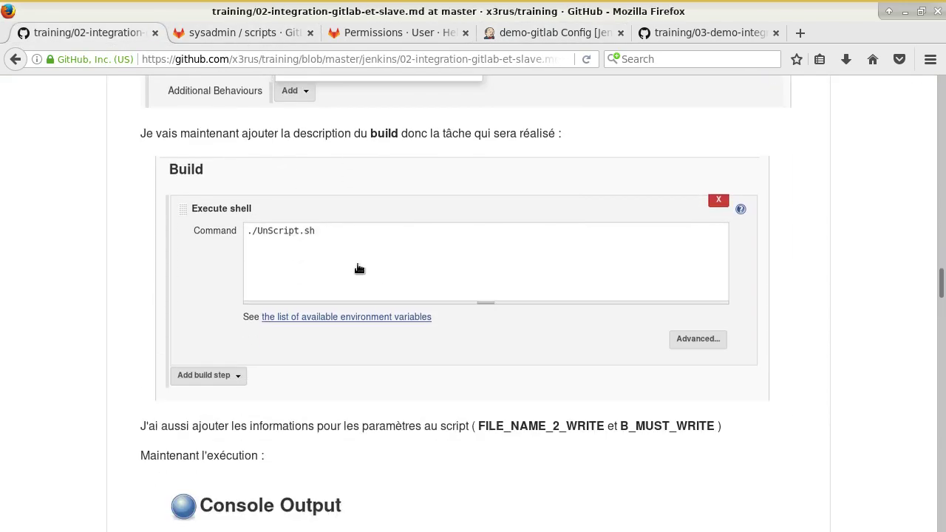
{"action": "scroll", "coordinate": [305, 235], "scroll_direction": "down", "scroll_amount": 2}
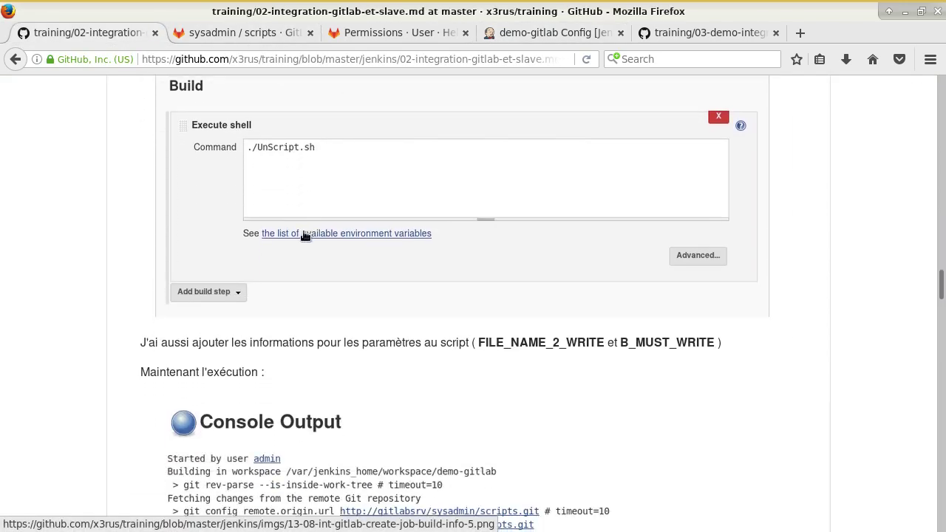
{"action": "scroll", "coordinate": [271, 189], "scroll_direction": "up", "scroll_amount": 2}
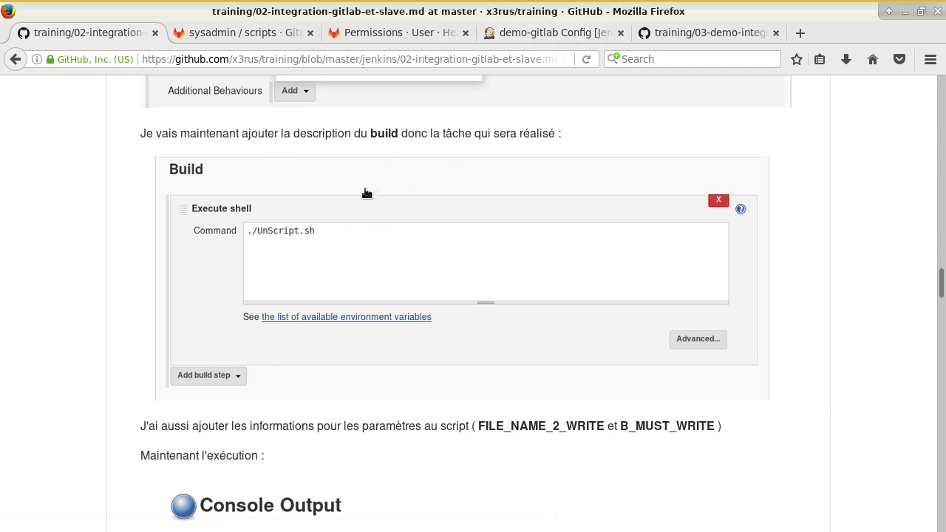
- Add an Execute shell build step running ./UnScript.sh to the demo-gitlab job
{"action": "left_click", "coordinate": [577, 37]}
{"action": "scroll", "coordinate": [503, 281], "scroll_direction": "down", "scroll_amount": 3}
{"action": "left_click", "coordinate": [527, 116]}
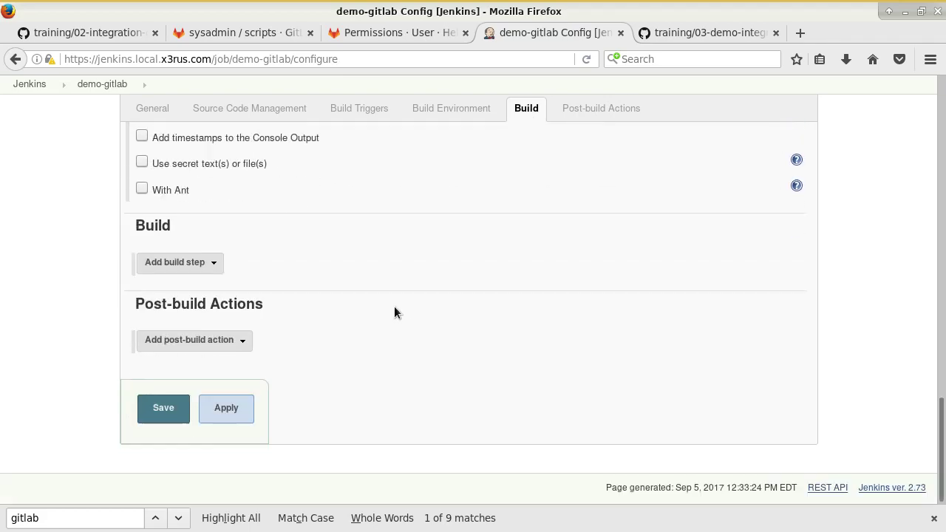
{"action": "left_click", "coordinate": [177, 262]}
{"action": "left_click", "coordinate": [211, 301]}
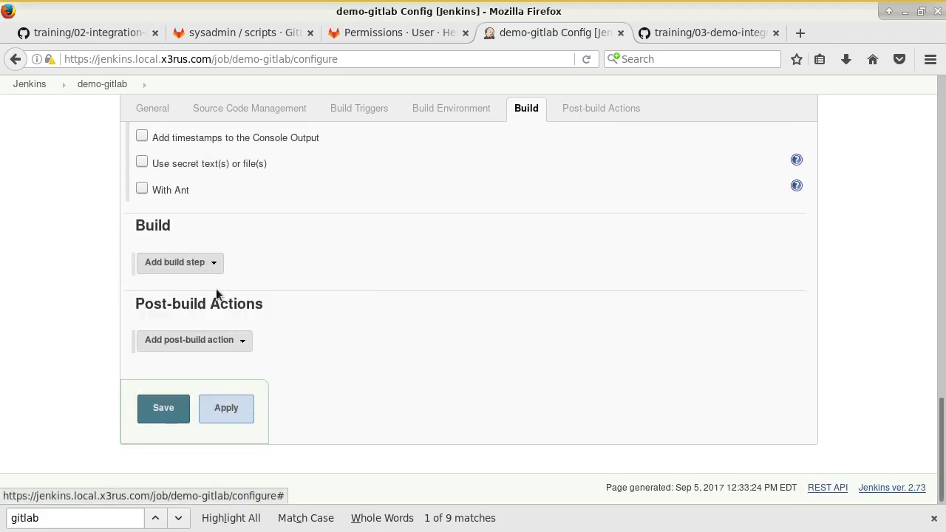
{"action": "type", "text": "./UnScript"}
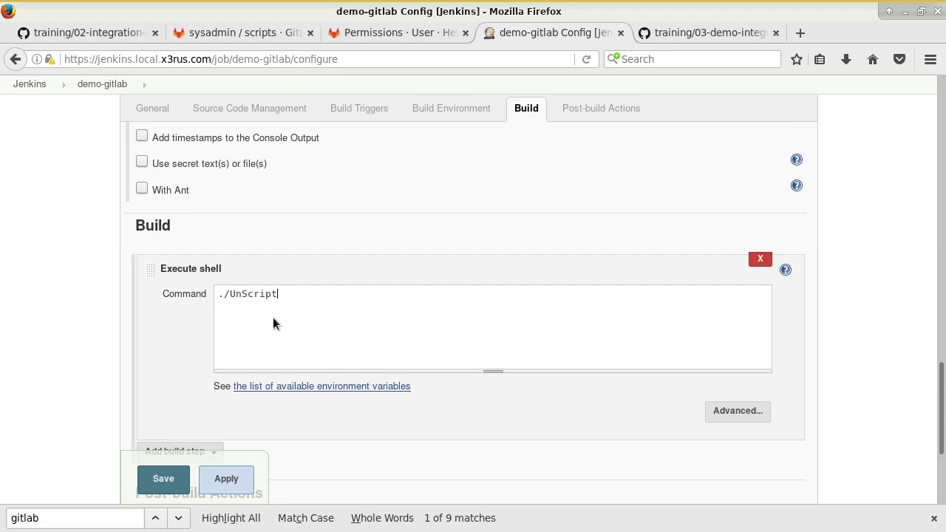
{"action": "type", "text": ".sh"}
- Confirm the script name in the terminal and return to the Jenkins configuration
{"action": "key", "text": "alt+Tab"}
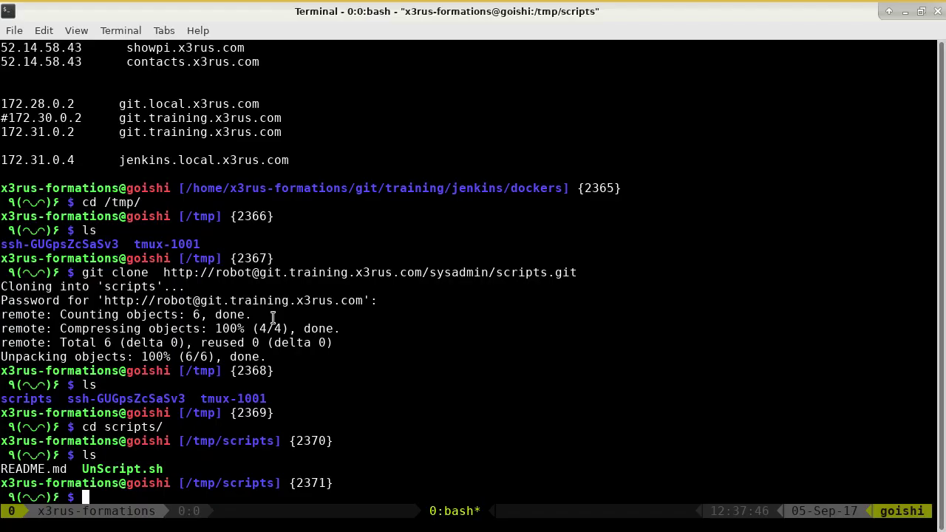
{"action": "key", "text": "alt+Tab"}
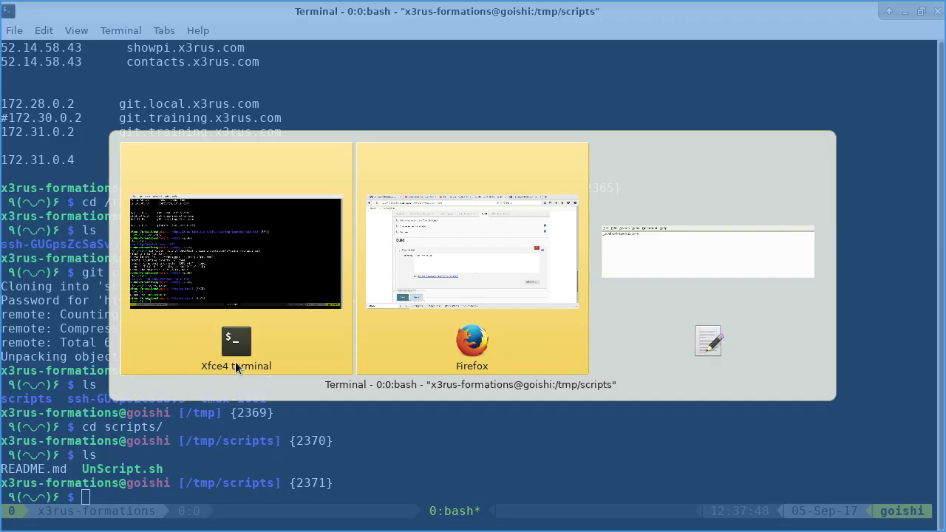
{"action": "left_click", "coordinate": [407, 327]}
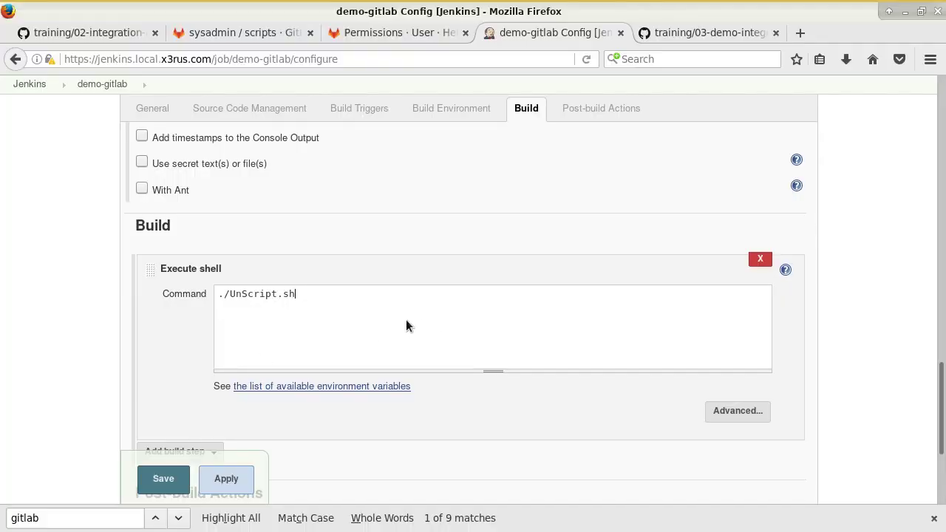
{"action": "scroll", "coordinate": [405, 325], "scroll_direction": "up", "scroll_amount": 15}
{"action": "scroll", "coordinate": [405, 319], "scroll_direction": "down", "scroll_amount": 5}
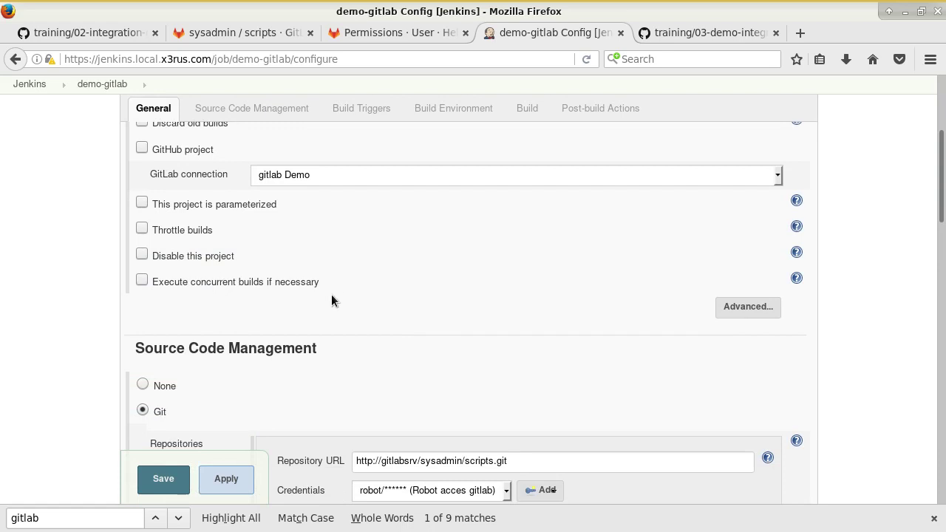
- Make the job parameterized with a String Parameter named FILE_NAME_2_WRITE, copied from UnScript.sh in vim
{"action": "left_click", "coordinate": [247, 202]}
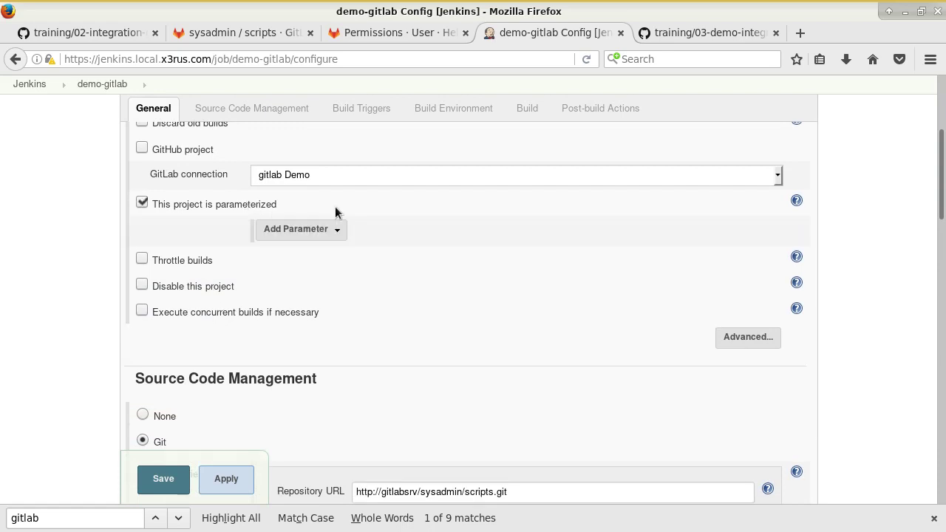
{"action": "left_click", "coordinate": [292, 232]}
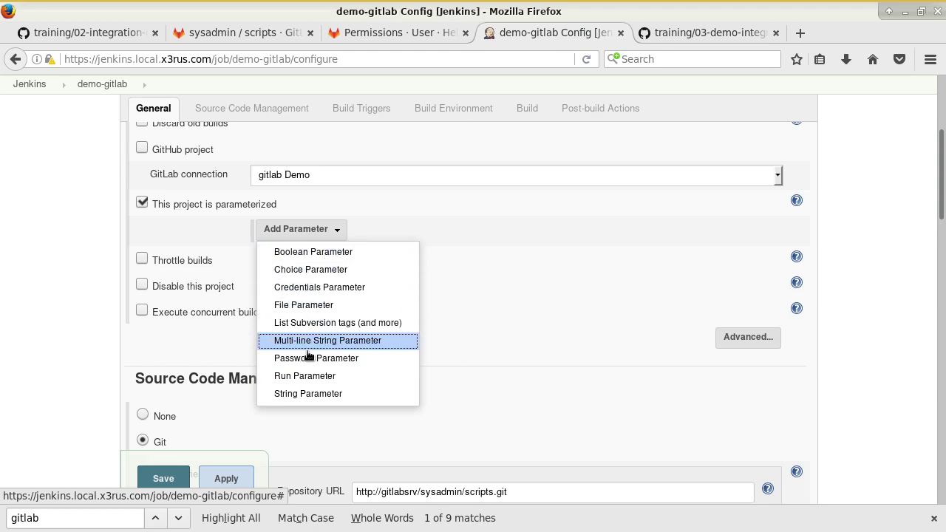
{"action": "left_click", "coordinate": [313, 394]}
{"action": "left_click", "coordinate": [381, 263]}
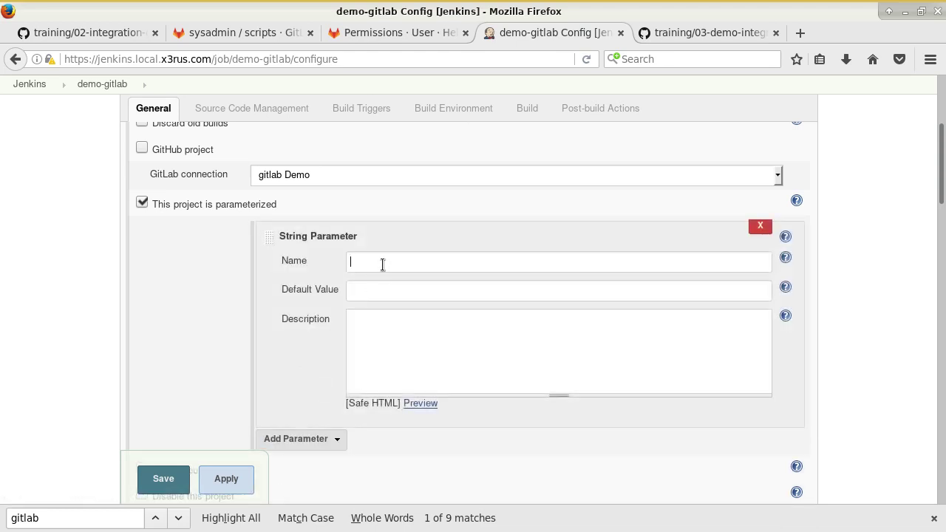
{"action": "key", "text": "alt+Tab"}
{"action": "type", "text": "vim "}
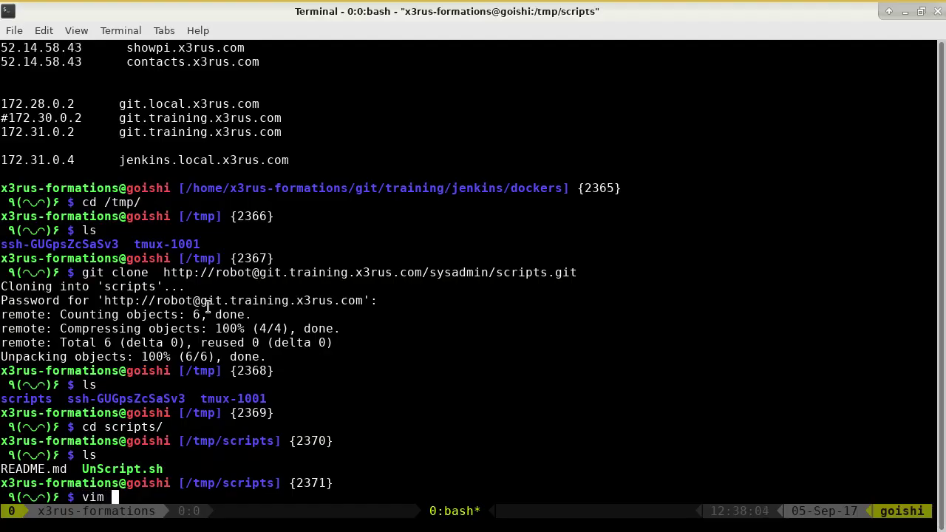
{"action": "type", "text": "Un"}
{"action": "key", "text": "Tab"}
{"action": "key", "text": "Return"}
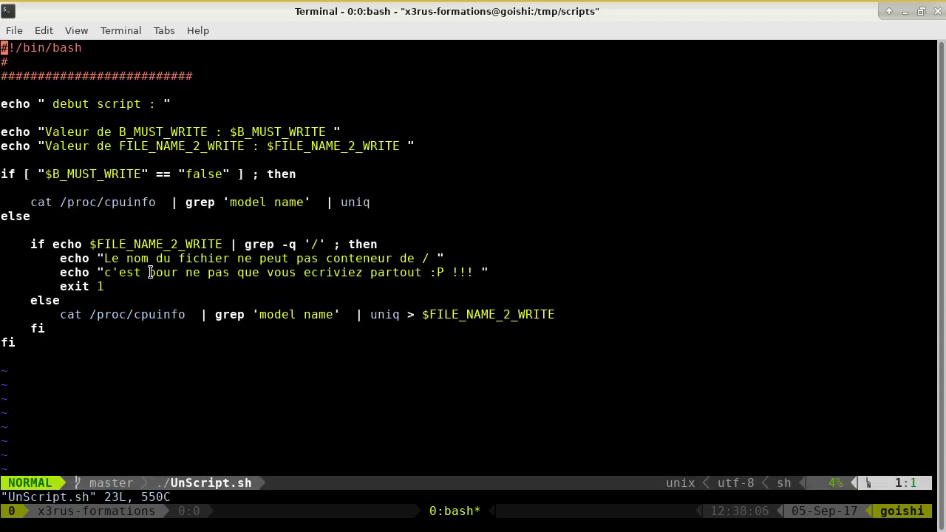
{"action": "double_click", "coordinate": [180, 146]}
{"action": "key", "text": "ctrl+c"}
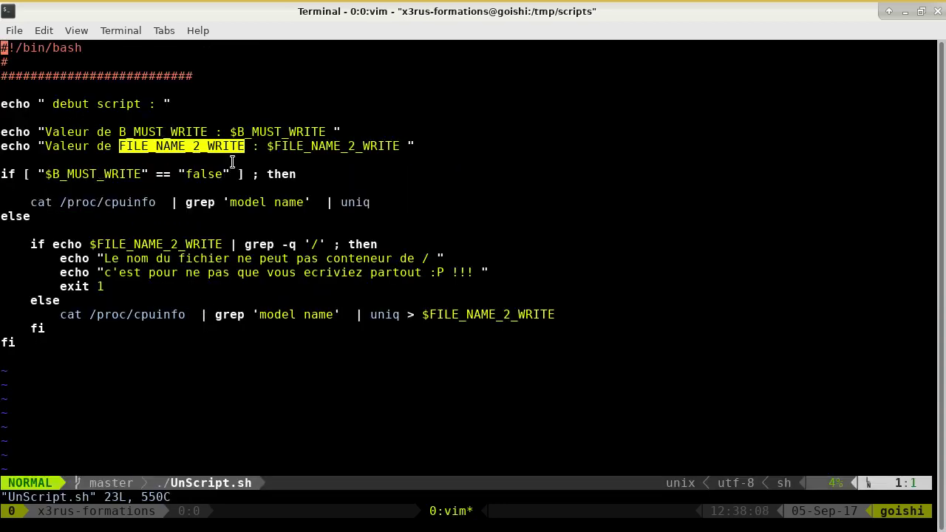
{"action": "key", "text": "alt+Tab"}
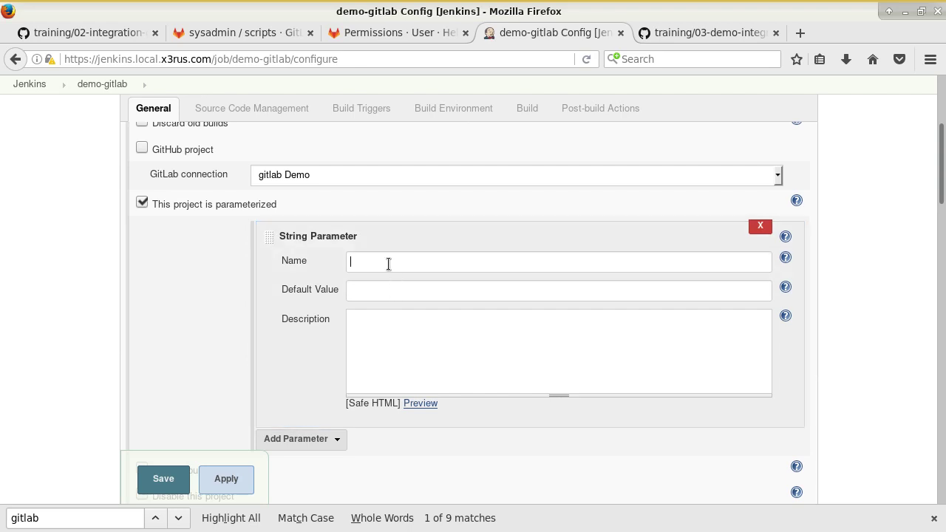
{"action": "middle_click", "coordinate": [388, 264]}
- Give the FILE_NAME_2_WRITE parameter the description 'fichier'
{"action": "left_click", "coordinate": [391, 294]}
{"action": "left_click", "coordinate": [385, 323]}
{"action": "type", "text": "foic"}
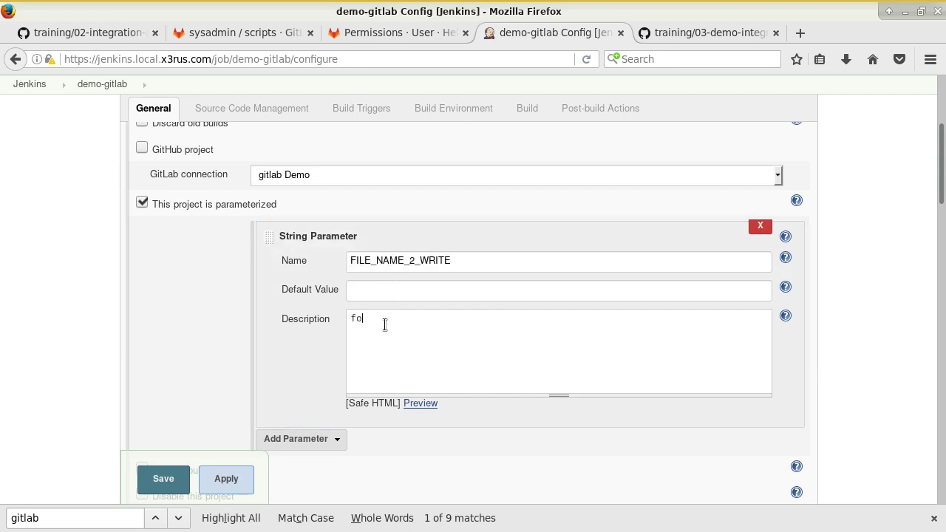
{"action": "key", "text": "BackSpace"}
{"action": "key", "text": "BackSpace"}
{"action": "key", "text": "BackSpace"}
{"action": "type", "text": "ichier"}
- Add a Boolean Parameter B_MUST_WRITE, name copied from the script, and save the job
{"action": "left_click", "coordinate": [311, 444]}
{"action": "left_click", "coordinate": [324, 275]}
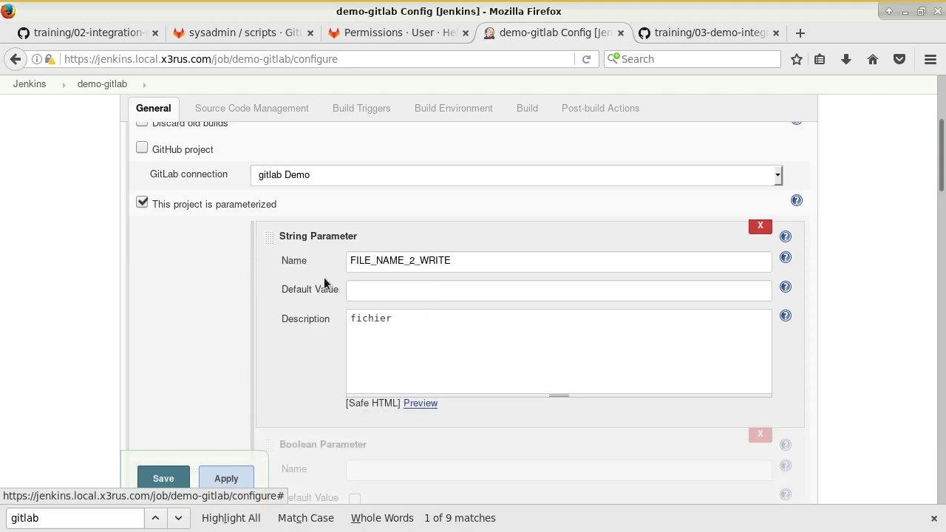
{"action": "key", "text": "alt+Tab"}
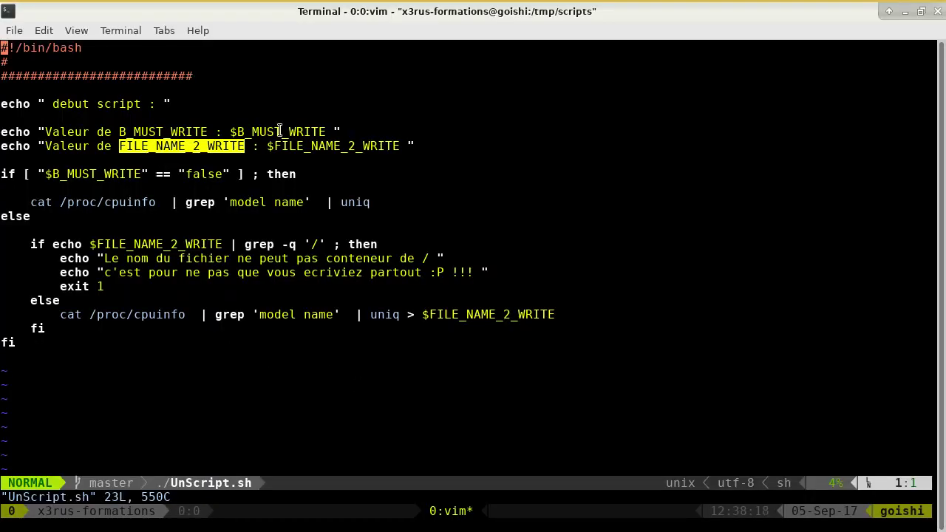
{"action": "double_click", "coordinate": [279, 132]}
{"action": "key", "text": "alt+Tab"}
{"action": "middle_click", "coordinate": [357, 216]}
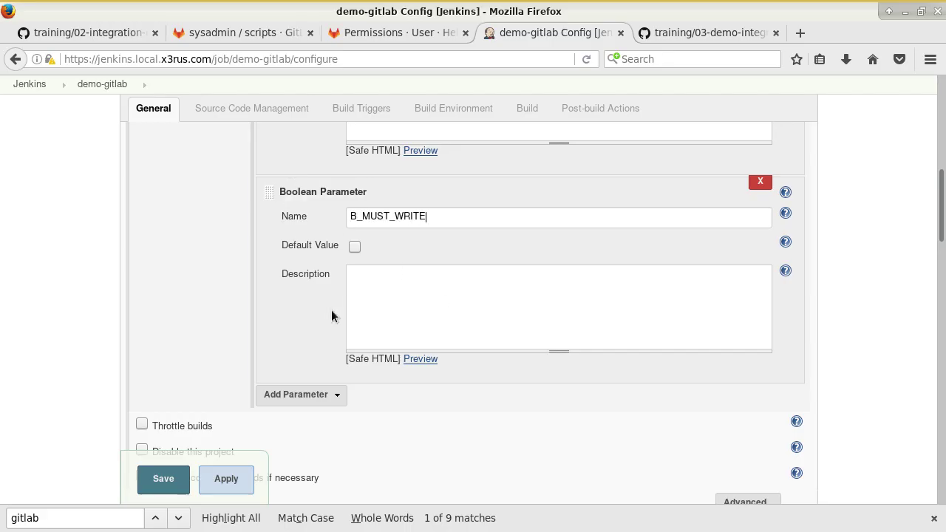
{"action": "left_click", "coordinate": [162, 479]}
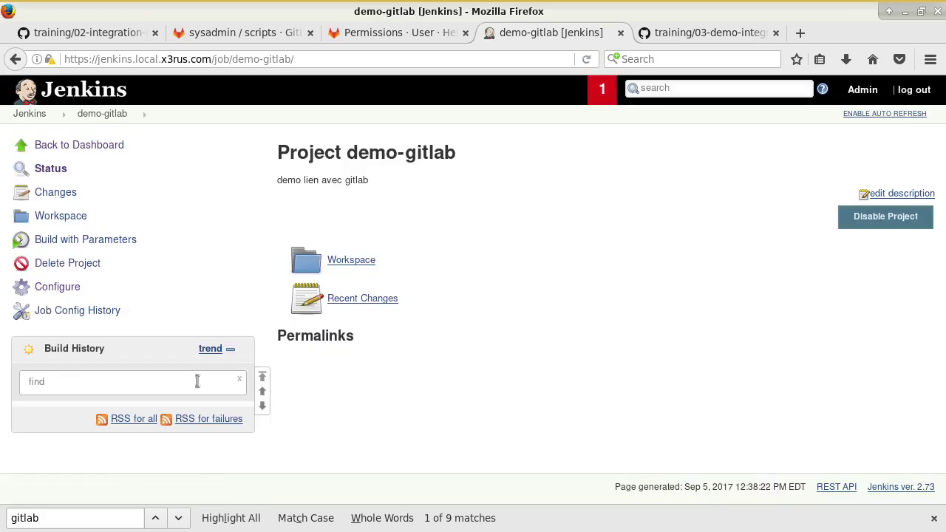